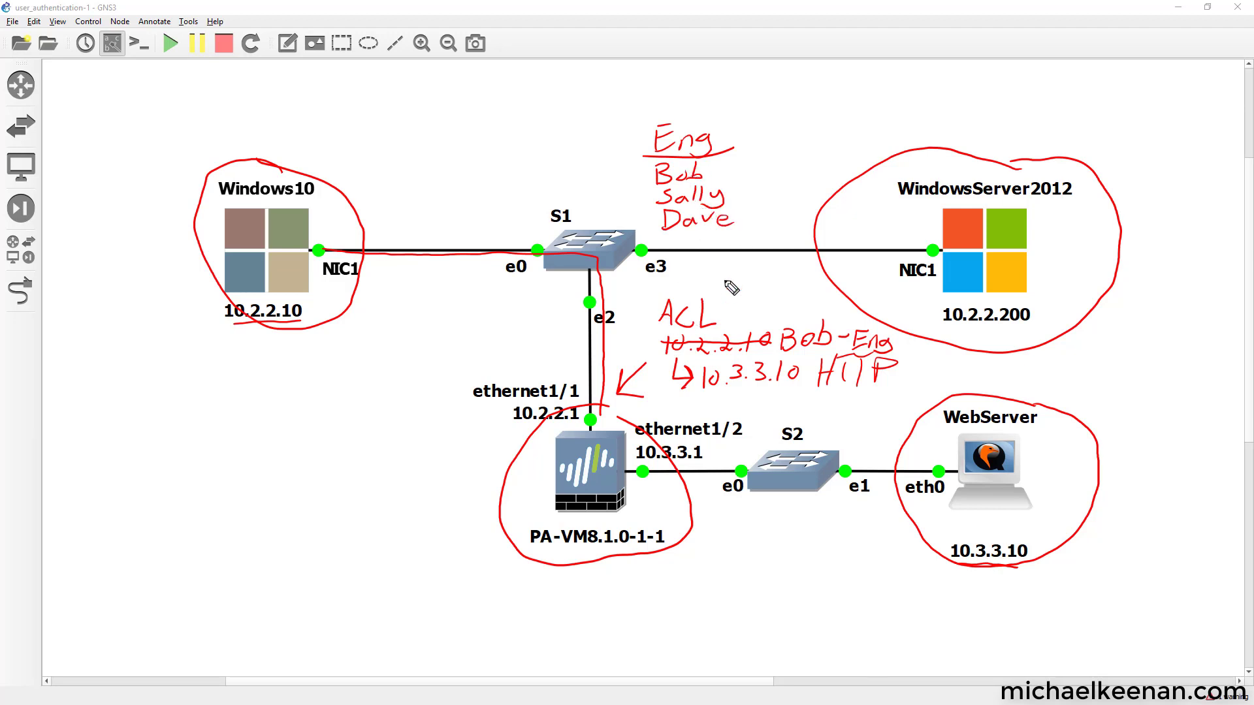
- Box and underline Eng, then trace traffic through the firewall toward ethernet1/2 and from ethernet1/1 to S1
mouse_move(735, 149)
mouse_down()
mouse_move(734, 122)
mouse_move(663, 113)
mouse_move(645, 158)
mouse_up()
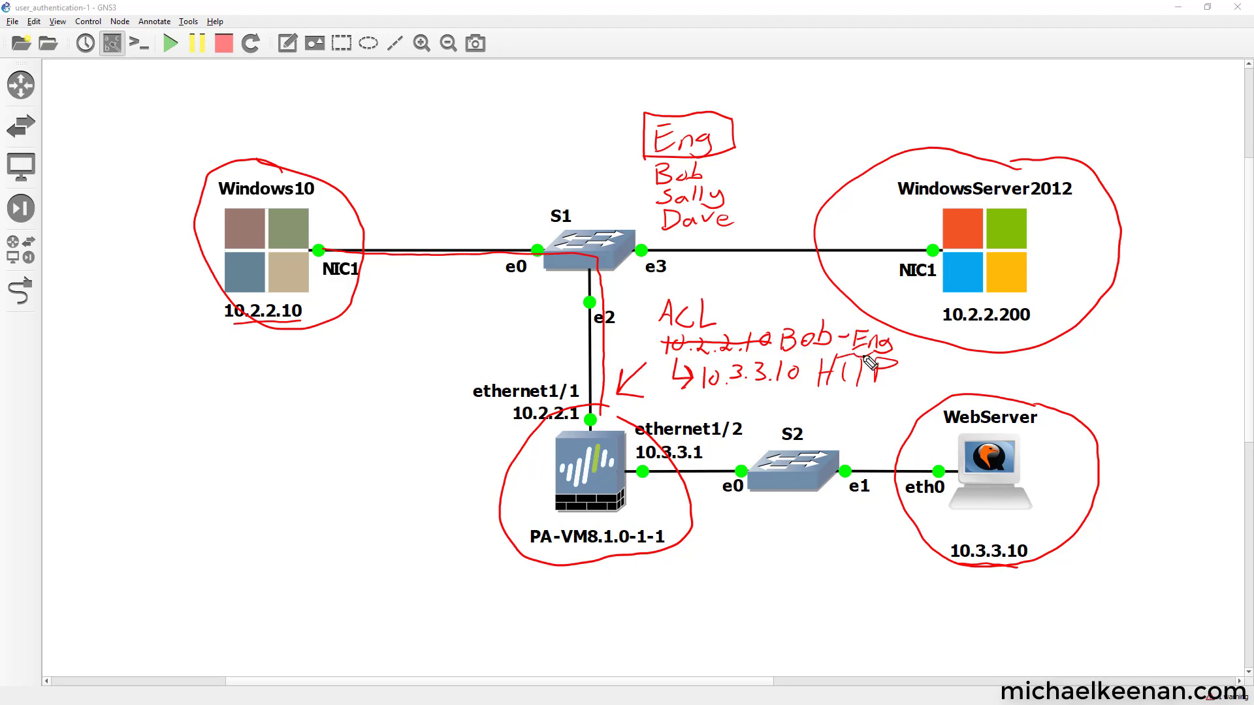
drag(852, 350, 894, 350)
mouse_move(602, 413)
mouse_down()
mouse_move(599, 451)
mouse_move(644, 470)
mouse_move(825, 486)
mouse_move(949, 483)
mouse_move(929, 468)
mouse_move(940, 474)
mouse_up()
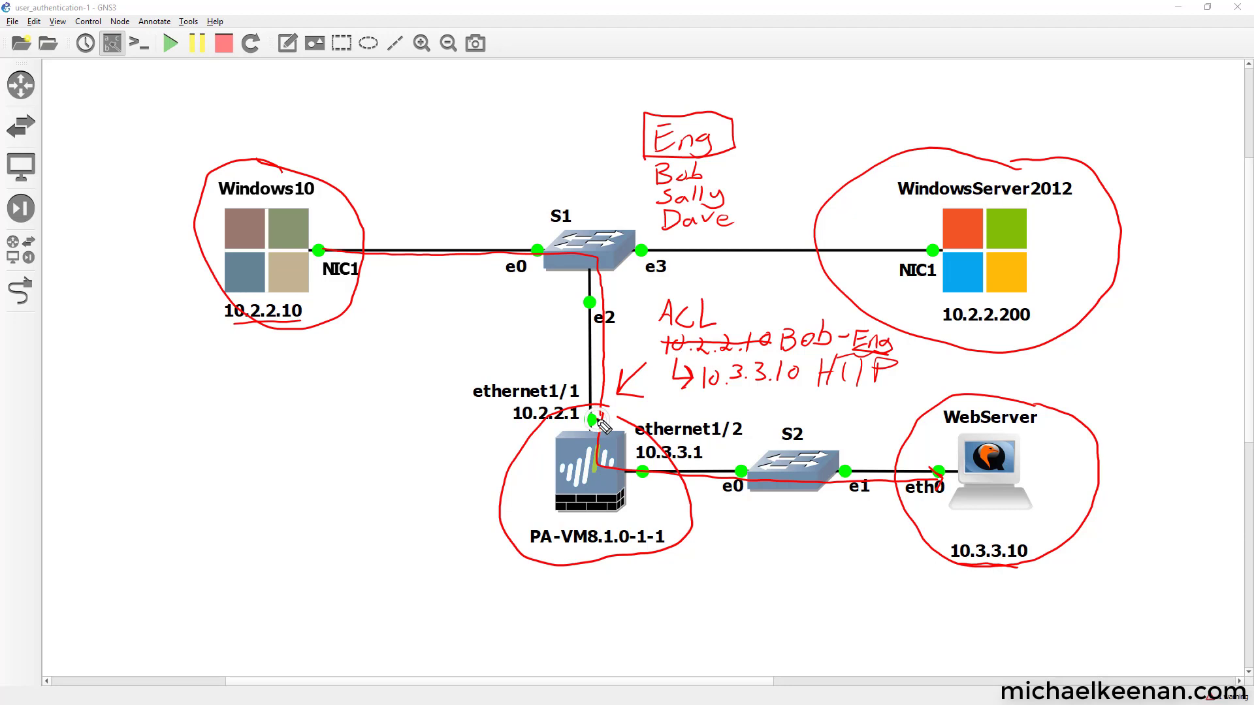
mouse_move(599, 380)
mouse_down()
mouse_move(604, 288)
mouse_move(624, 261)
mouse_move(828, 274)
mouse_move(922, 265)
mouse_move(928, 277)
mouse_up()
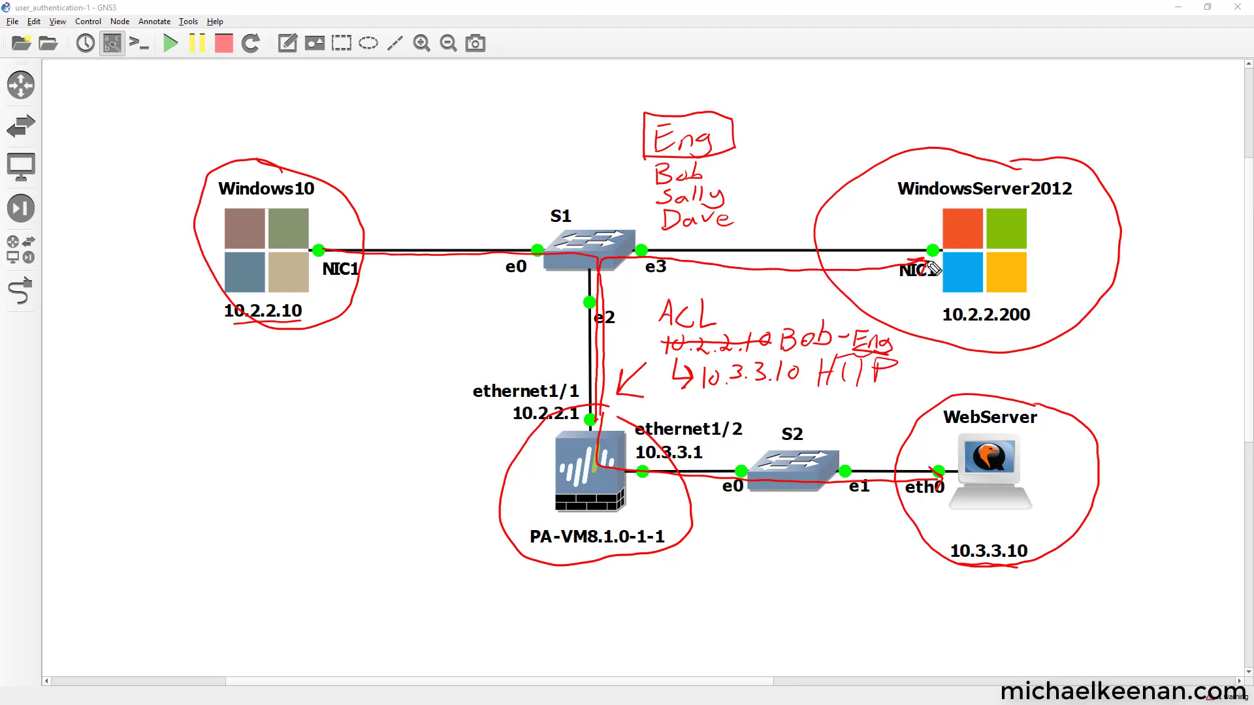
- Sketch a box labelled Sec Log above WindowsServer2012
mouse_move(805, 87)
mouse_down()
mouse_move(801, 154)
mouse_move(843, 153)
mouse_move(807, 91)
mouse_up()
drag(829, 68, 813, 82)
drag(835, 78, 846, 83)
drag(862, 76, 864, 85)
mouse_move(879, 69)
mouse_down()
mouse_move(890, 87)
mouse_move(928, 97)
mouse_up()
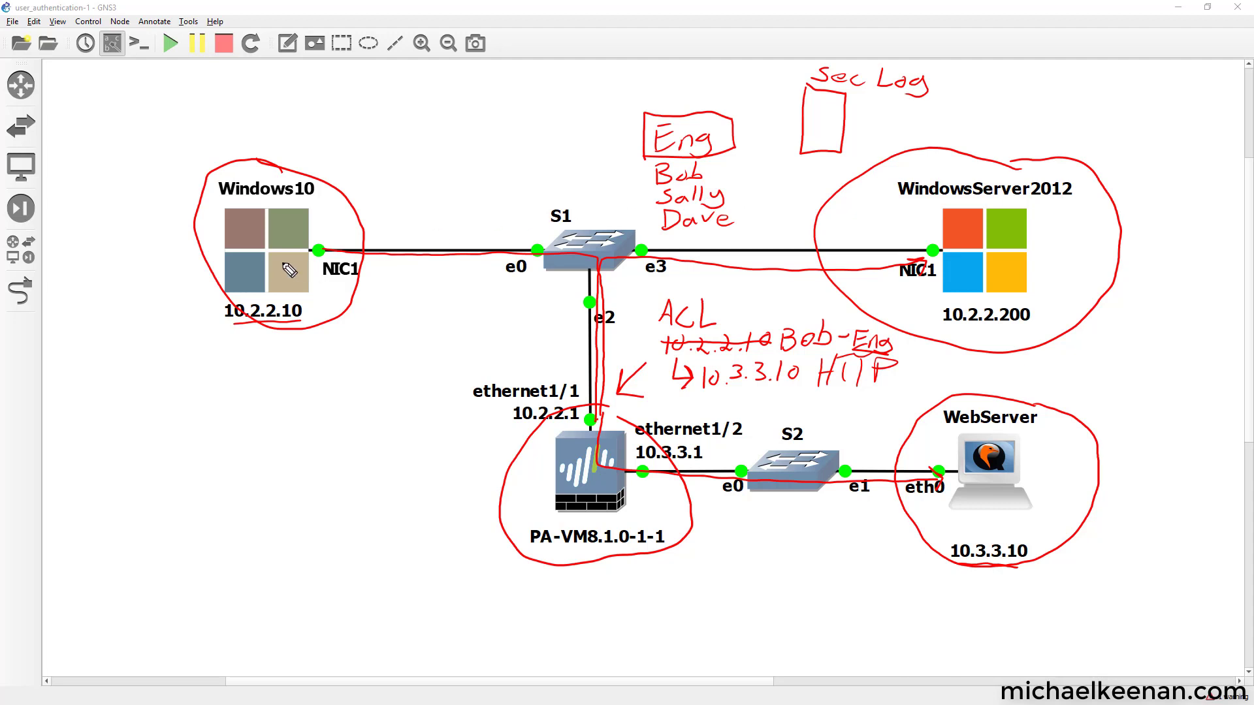
- Trace Windows10 to WindowsServer2012 and back, check Windows10, and add log entries in Sec Log
mouse_move(326, 250)
mouse_down()
mouse_move(925, 258)
mouse_move(915, 266)
mouse_up()
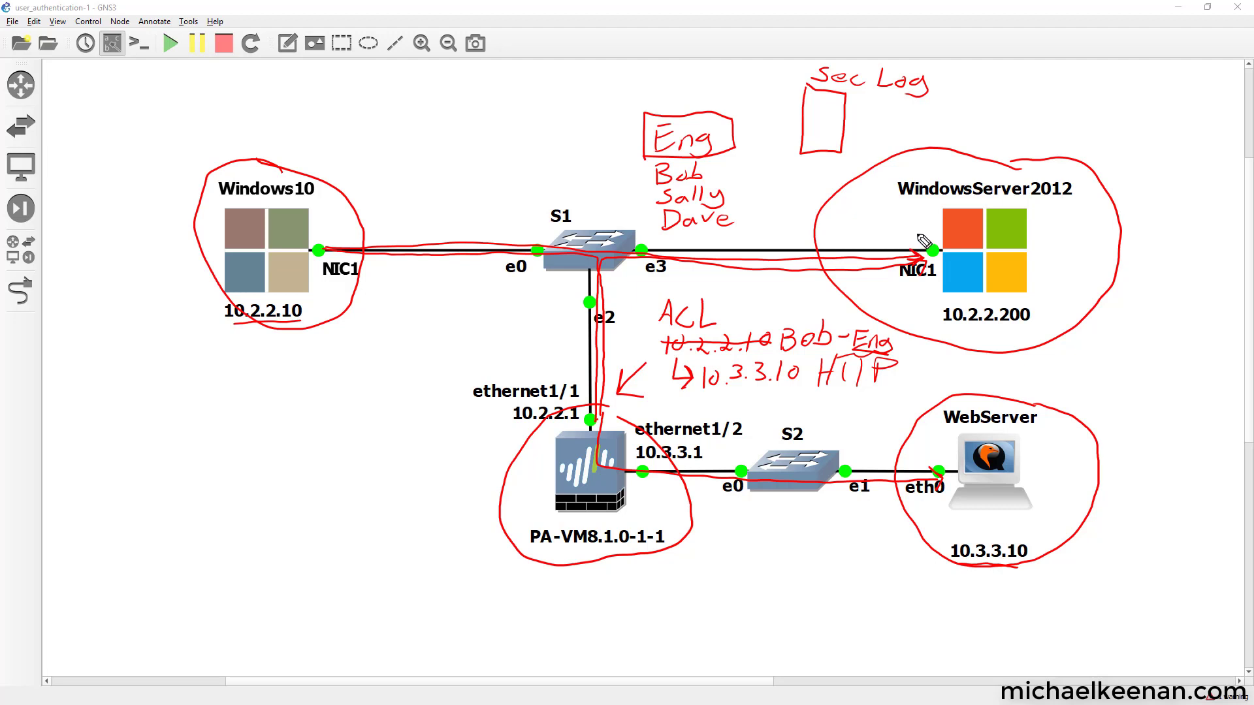
mouse_move(921, 233)
mouse_down()
mouse_move(336, 236)
mouse_move(361, 247)
mouse_up()
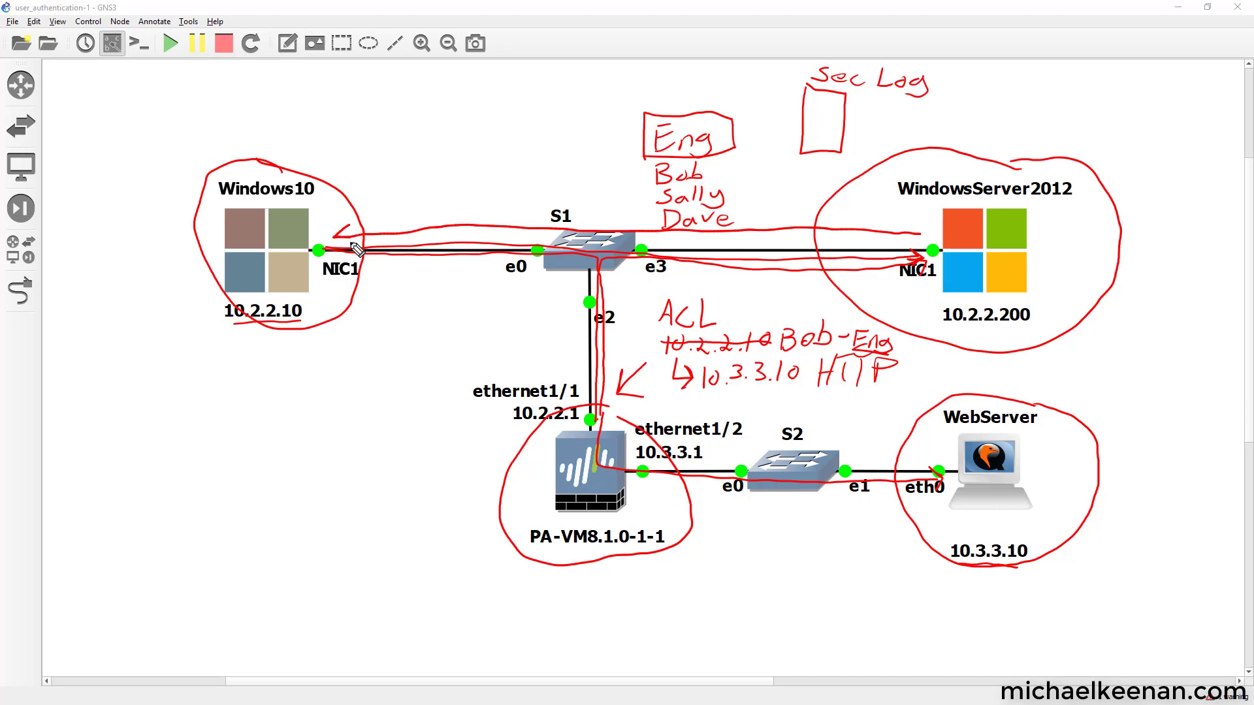
drag(363, 189, 390, 159)
mouse_move(813, 104)
mouse_down()
mouse_move(834, 102)
mouse_move(829, 119)
mouse_up()
- Add a magnifier to the log sketch and write Bob with 10.2.2.10 and 10.2.2.15 beside it
drag(813, 126, 826, 125)
mouse_move(811, 132)
mouse_down()
mouse_move(847, 112)
mouse_move(863, 133)
mouse_move(852, 105)
mouse_up()
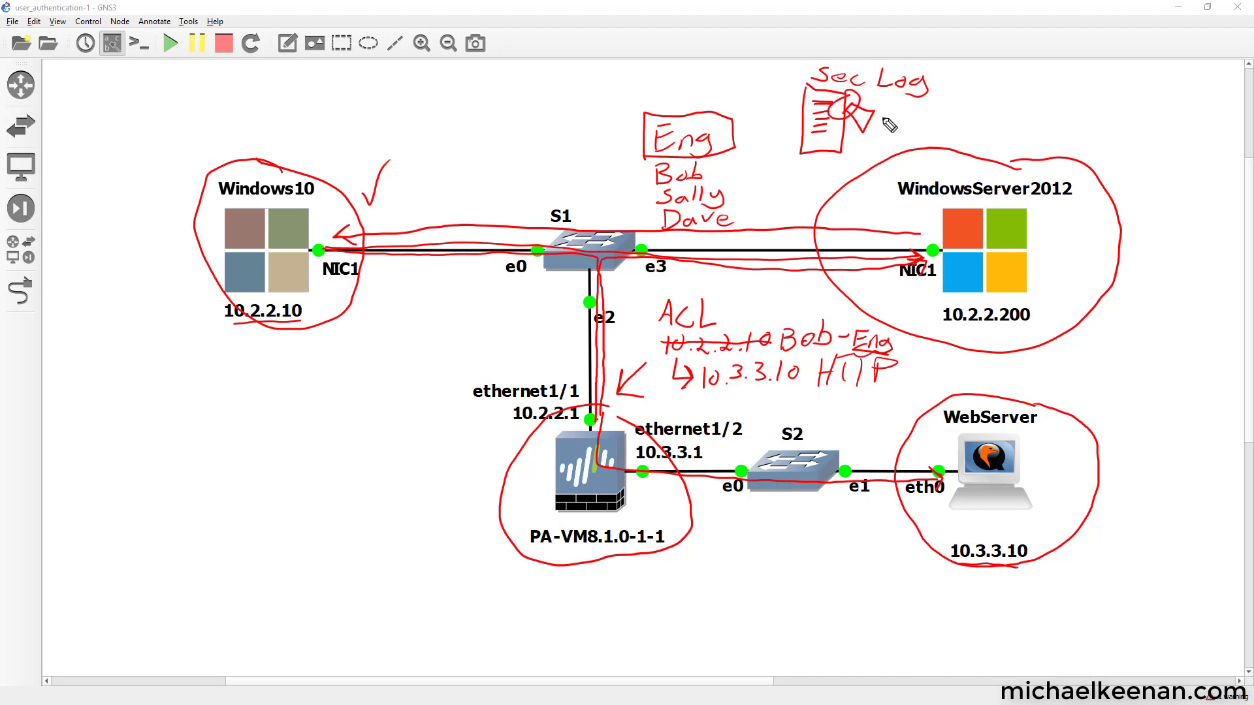
mouse_move(889, 109)
mouse_down()
mouse_move(889, 128)
mouse_move(971, 112)
mouse_move(987, 124)
mouse_move(1008, 104)
mouse_move(1015, 121)
mouse_move(1089, 124)
mouse_up()
drag(1110, 105, 1109, 107)
drag(987, 129, 983, 145)
drag(999, 131, 1059, 143)
drag(1069, 143, 1107, 148)
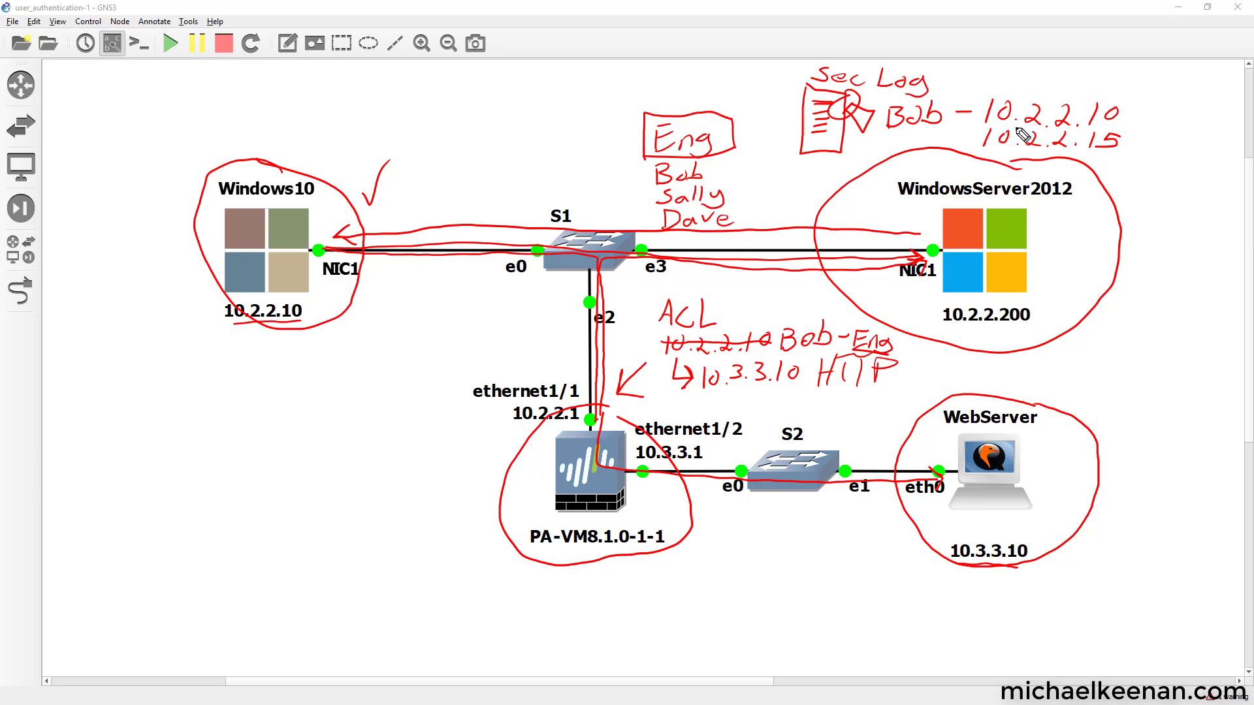
- Write 10.55.10 above Bob's addresses and make the dash after Bob an arrow
mouse_move(990, 68)
mouse_down()
mouse_move(994, 81)
mouse_move(1000, 70)
mouse_up()
drag(1018, 84, 1030, 87)
mouse_move(1034, 73)
mouse_down()
mouse_move(1051, 88)
mouse_move(1062, 72)
mouse_move(1095, 88)
mouse_move(1109, 76)
mouse_up()
click(1069, 85)
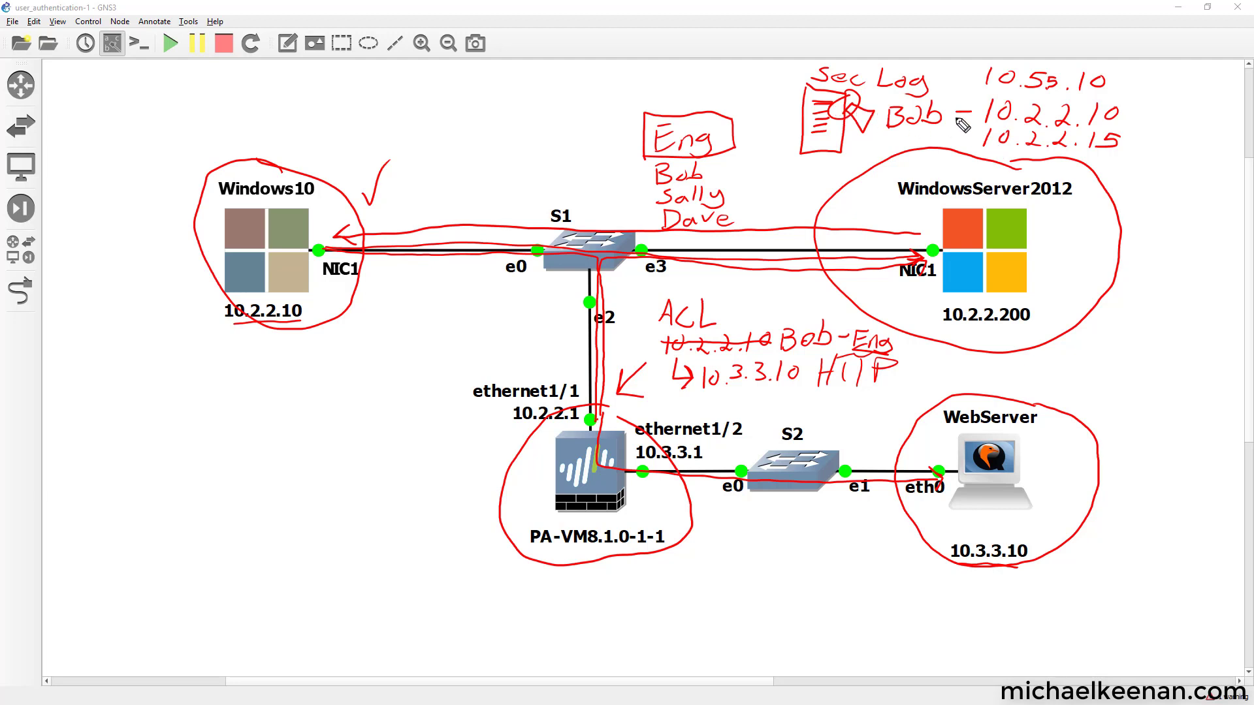
drag(974, 105, 975, 127)
- Clear the pen annotations and launch Active Directory Users and Computers from Administrative Tools
key(Escape)
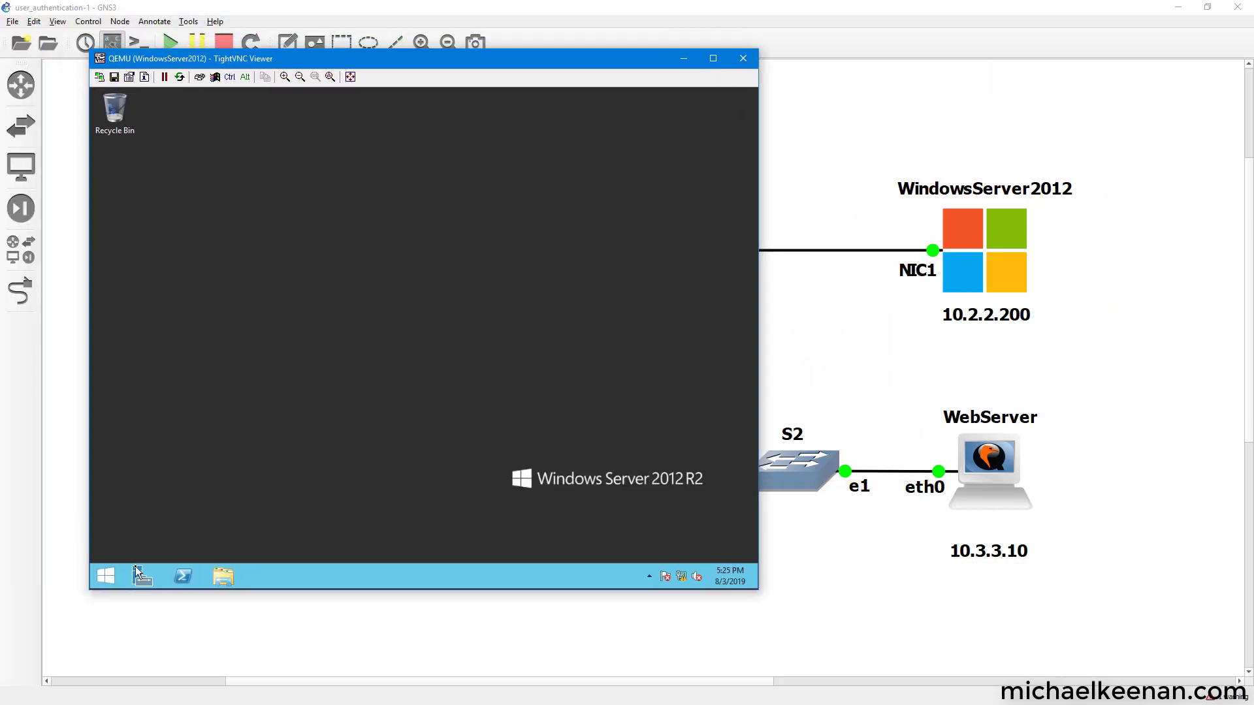
click(105, 575)
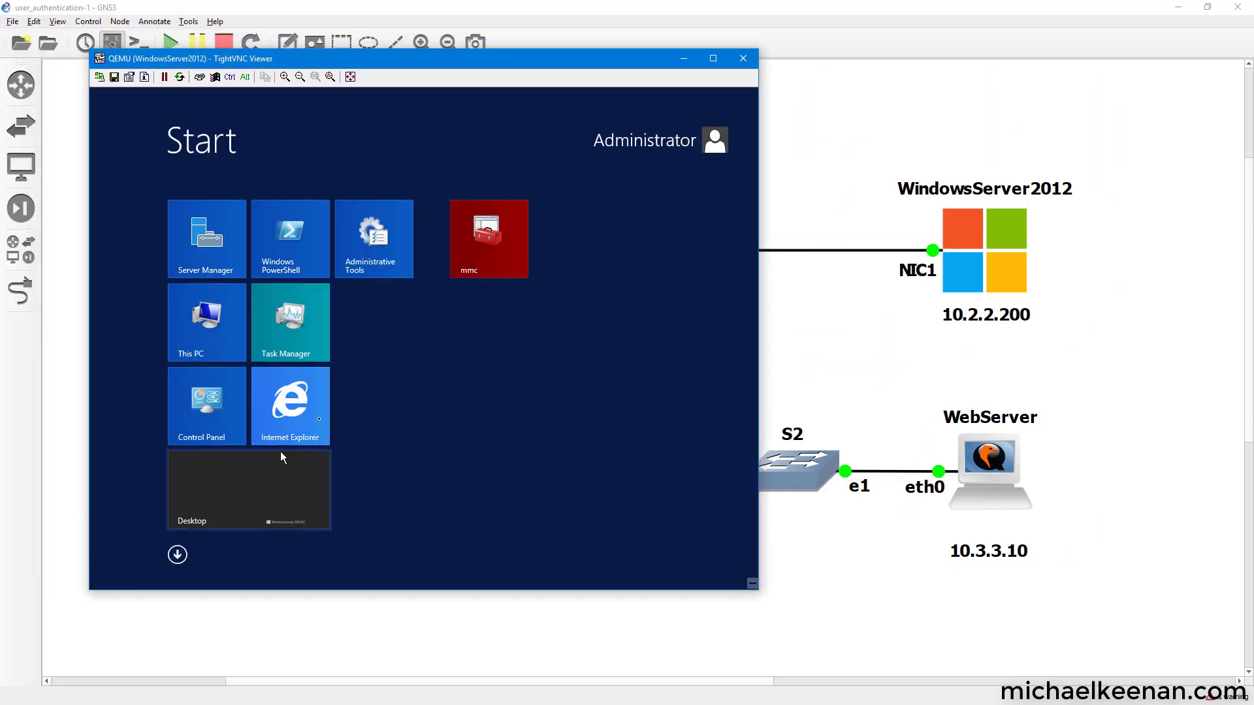
click(371, 245)
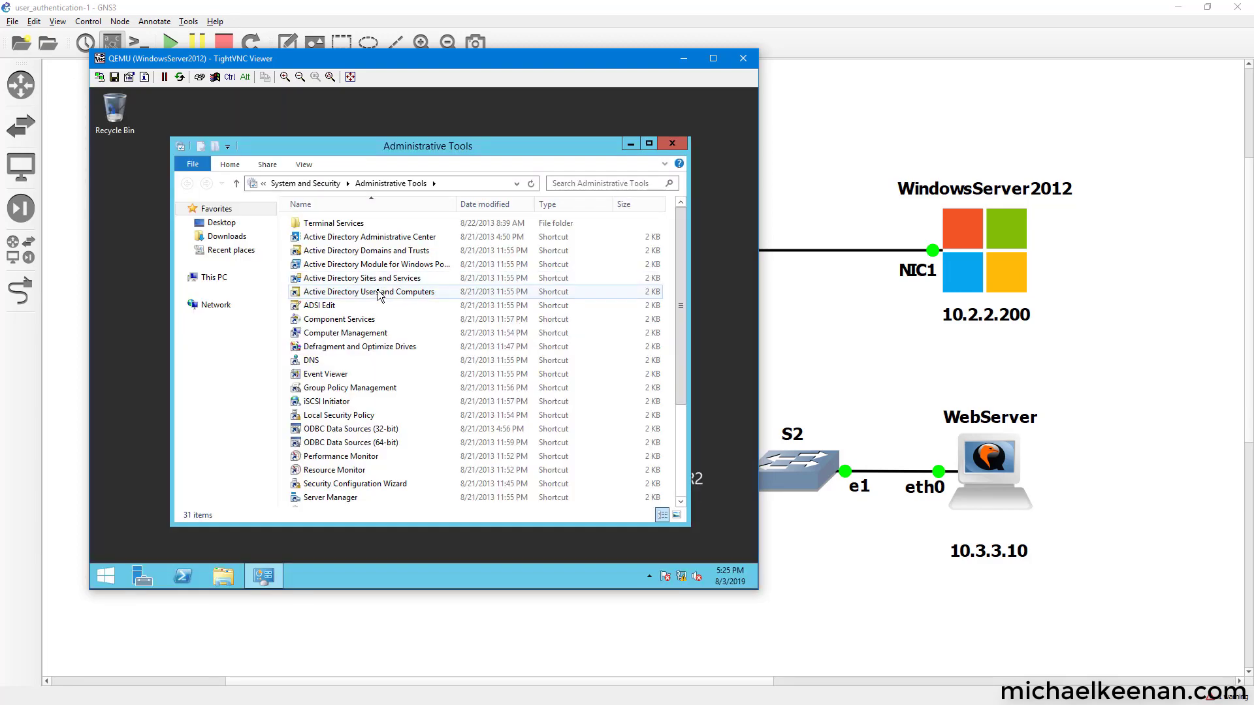
click(380, 295)
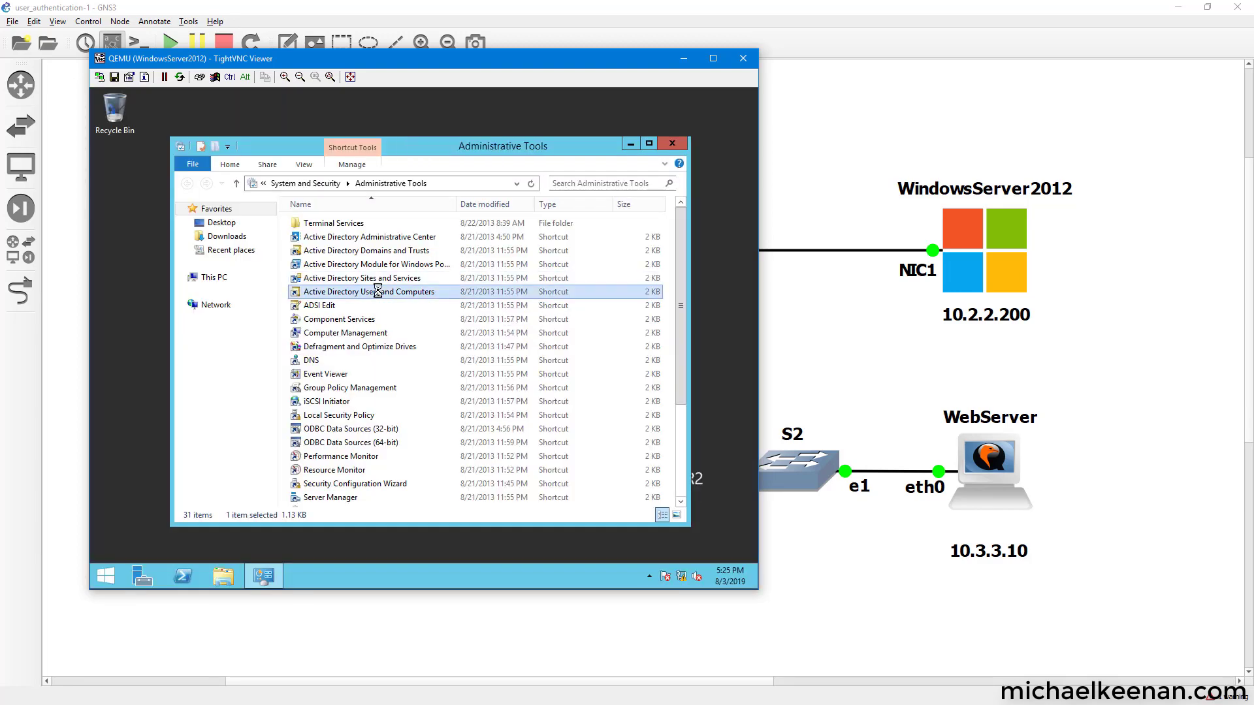
double_click(379, 295)
- Start a new user object in the michaelkeenan.net Users container
right_click(197, 301)
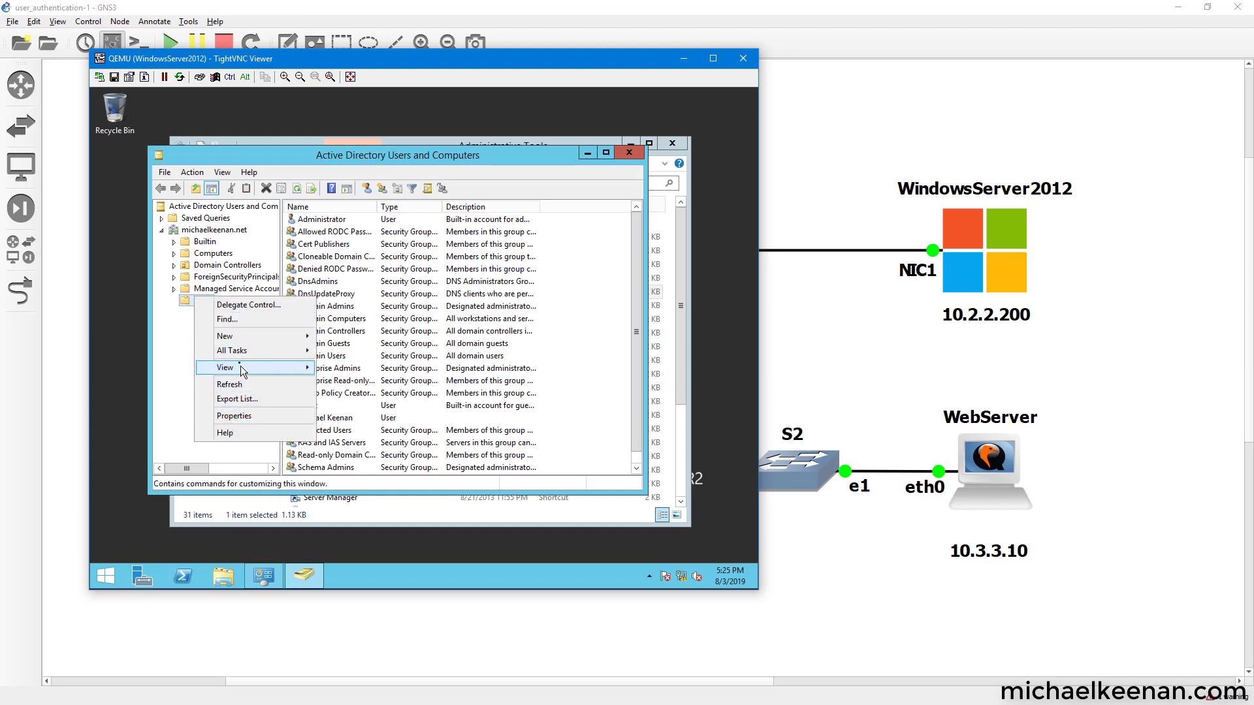
mouse_move(241, 341)
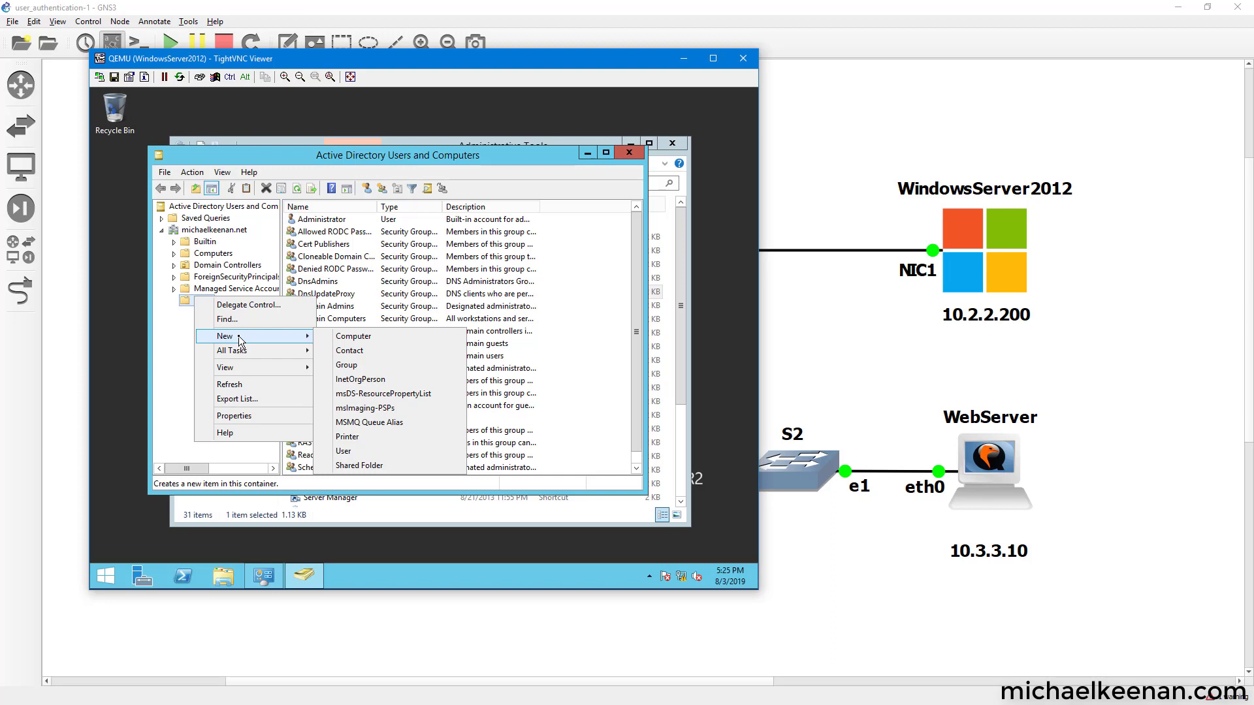
click(344, 452)
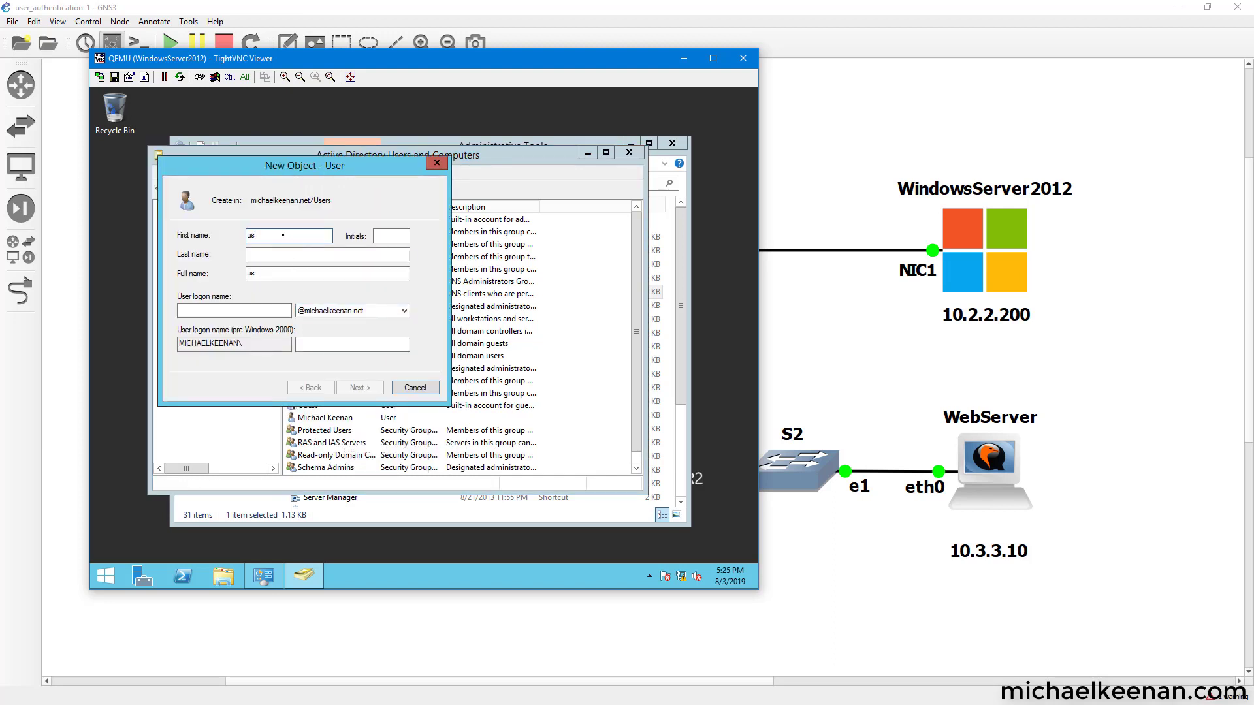
- Complete the 'userid' account with a logon name and a password not forced to change at next logon
click(221, 312)
text(userid)
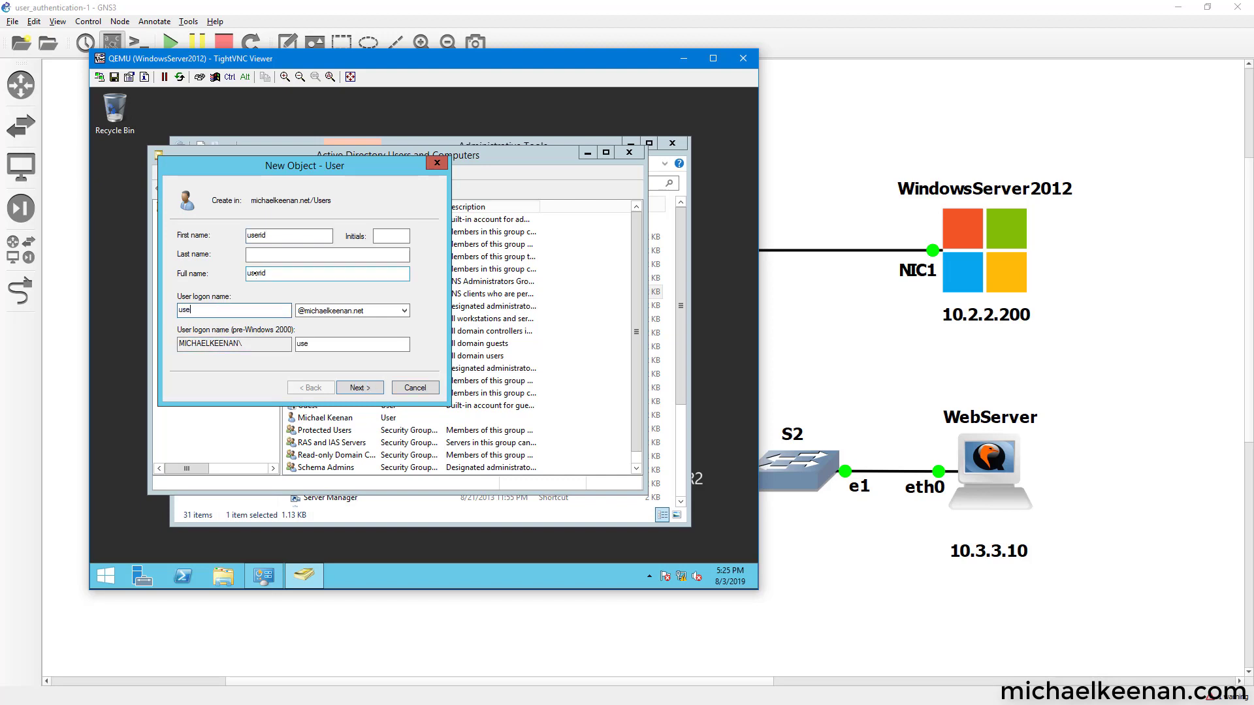
click(359, 389)
click(181, 279)
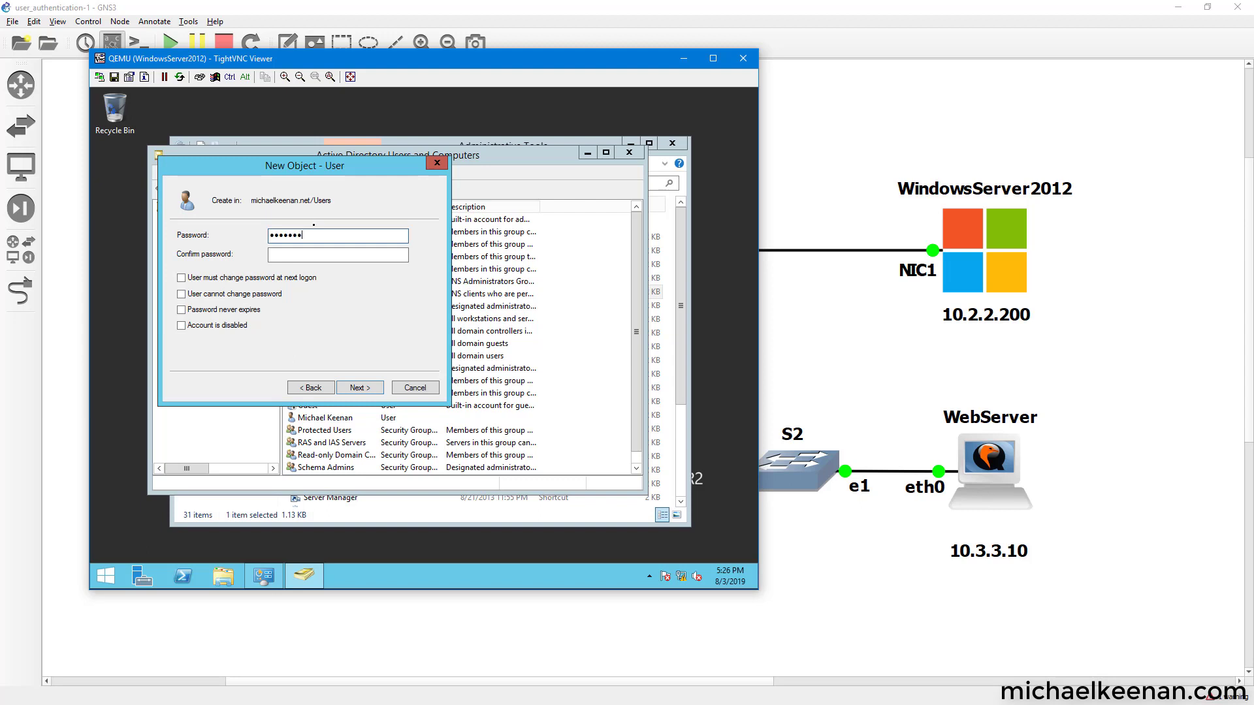
key(Tab)
click(360, 390)
click(361, 389)
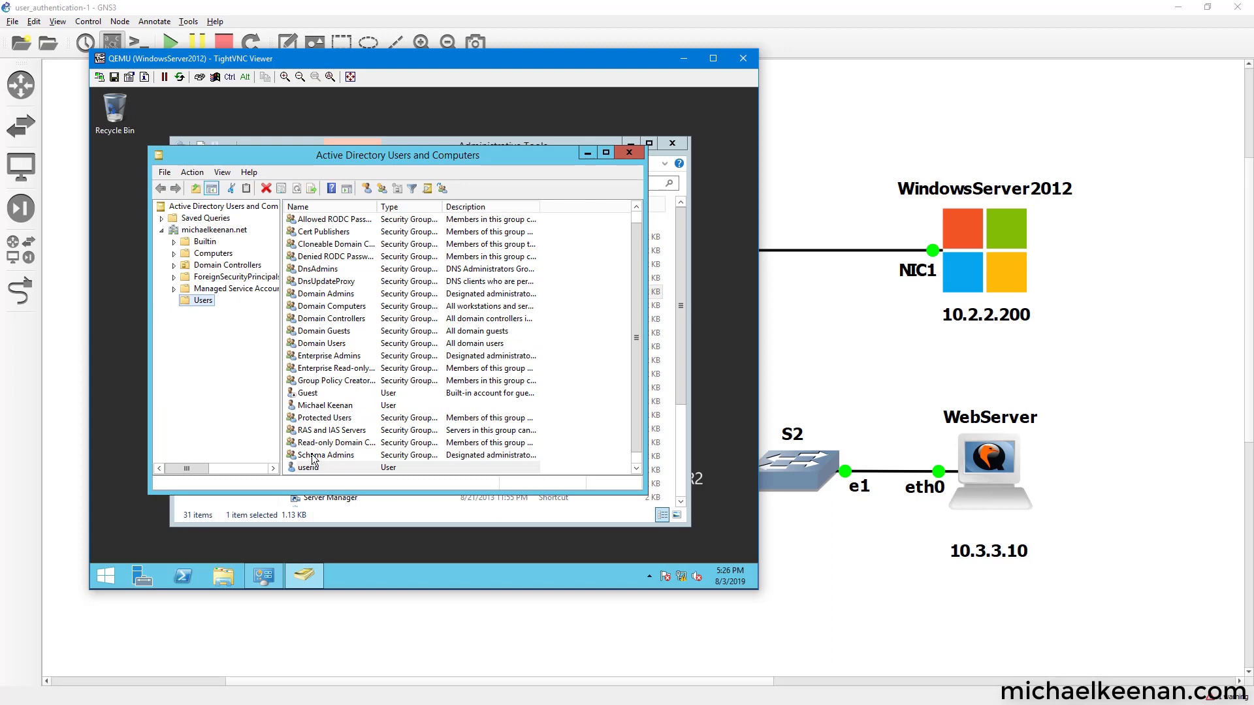
- In userid's properties, add the account to the Distributed COM Users group
right_click(315, 469)
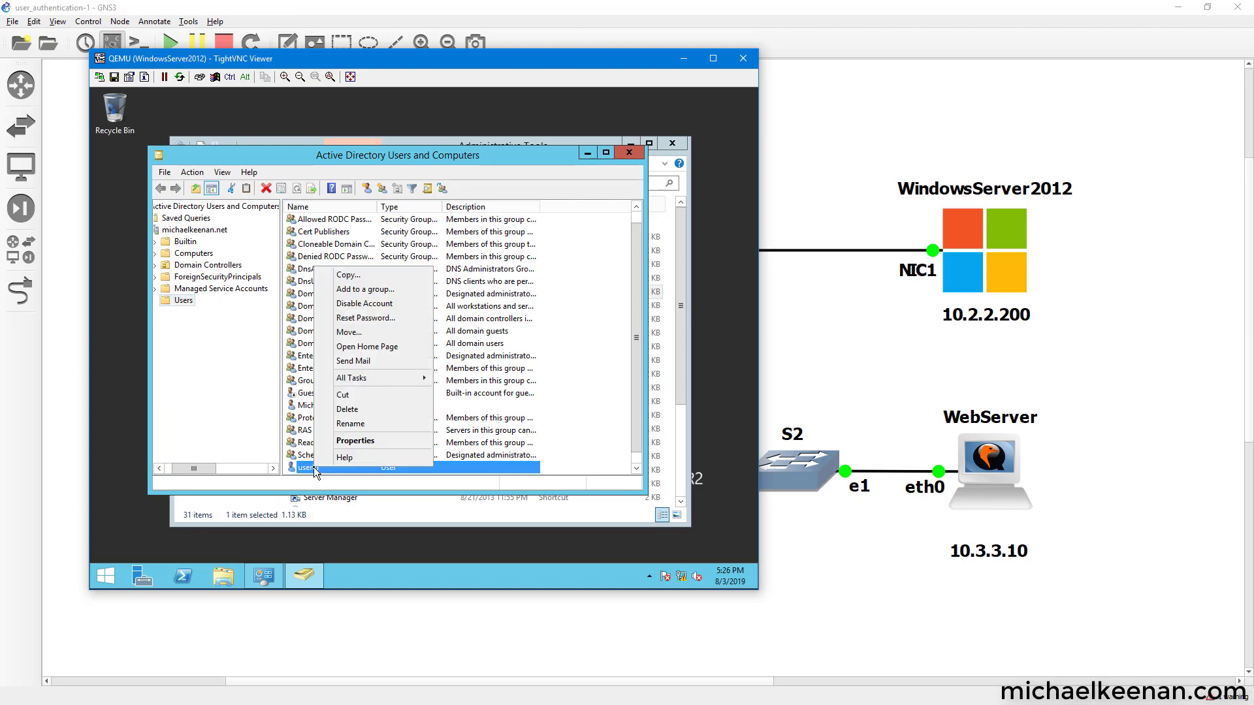
click(340, 441)
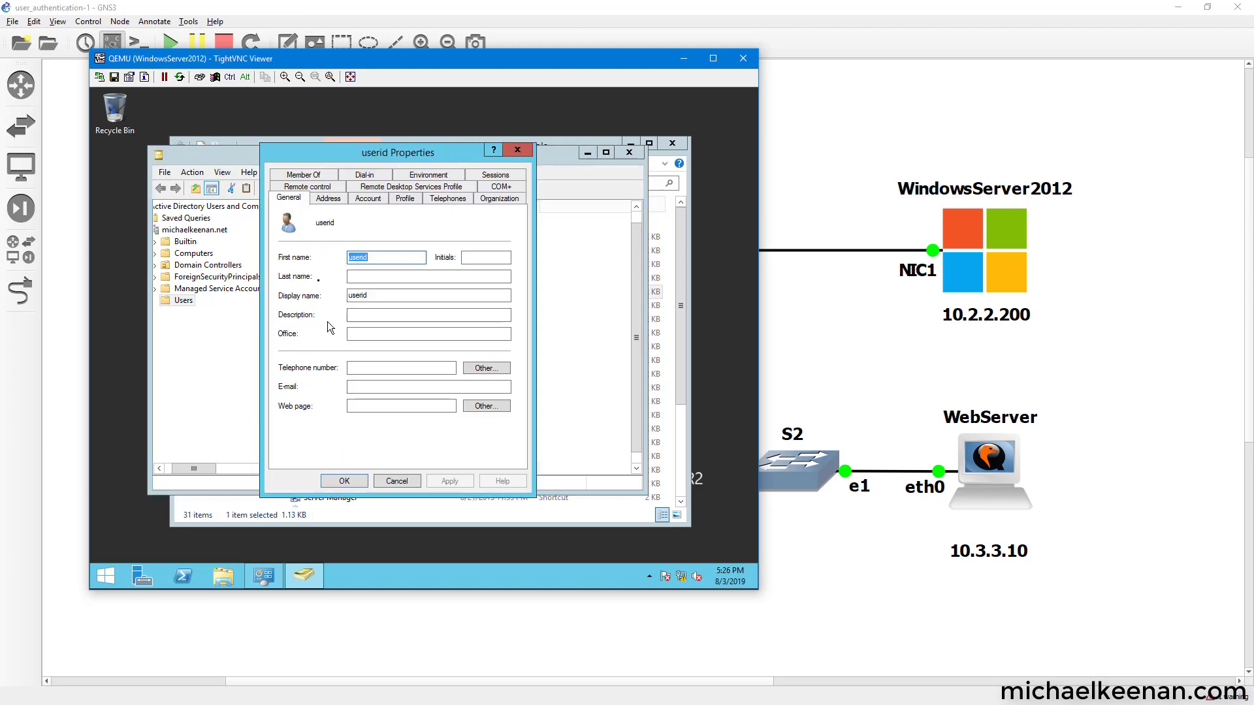
click(316, 176)
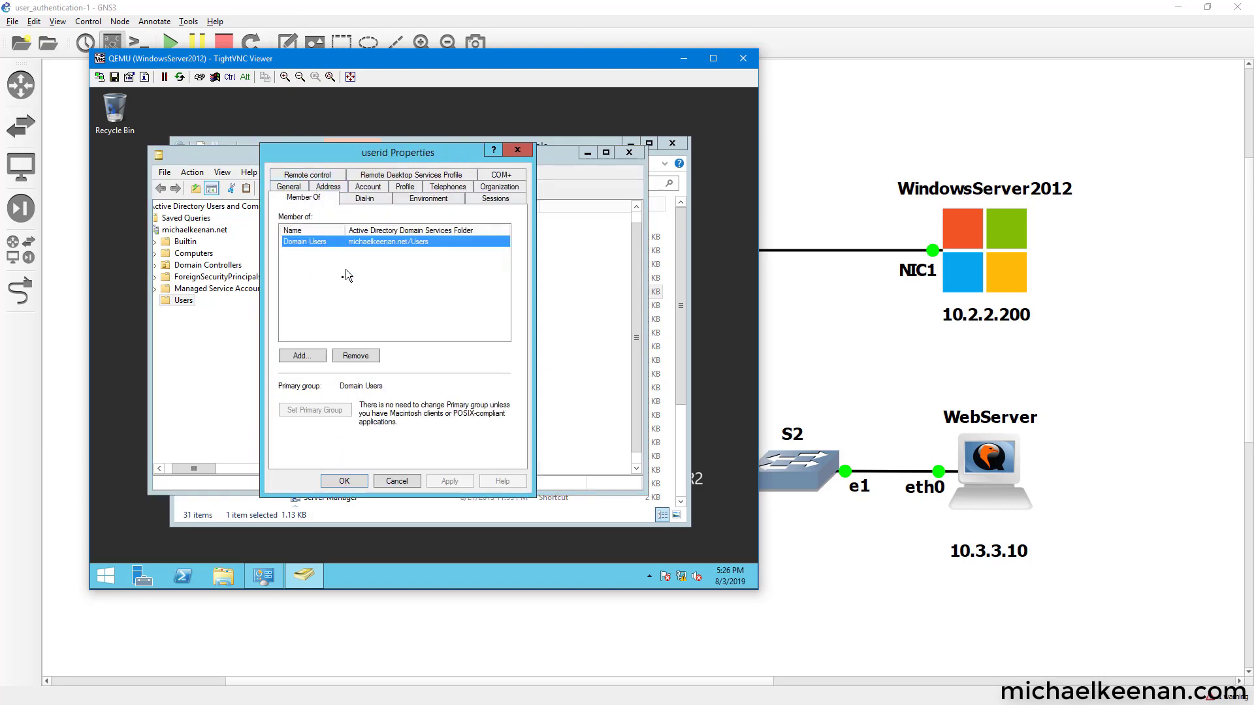
click(302, 356)
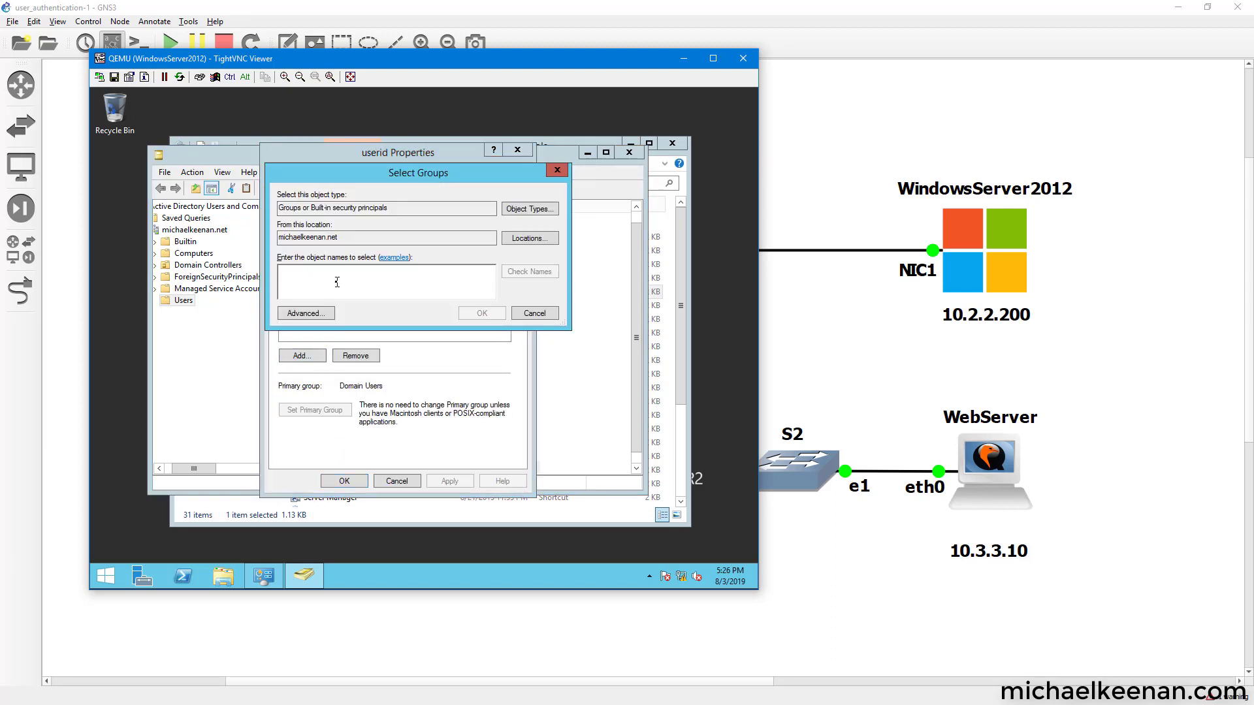
text(D)
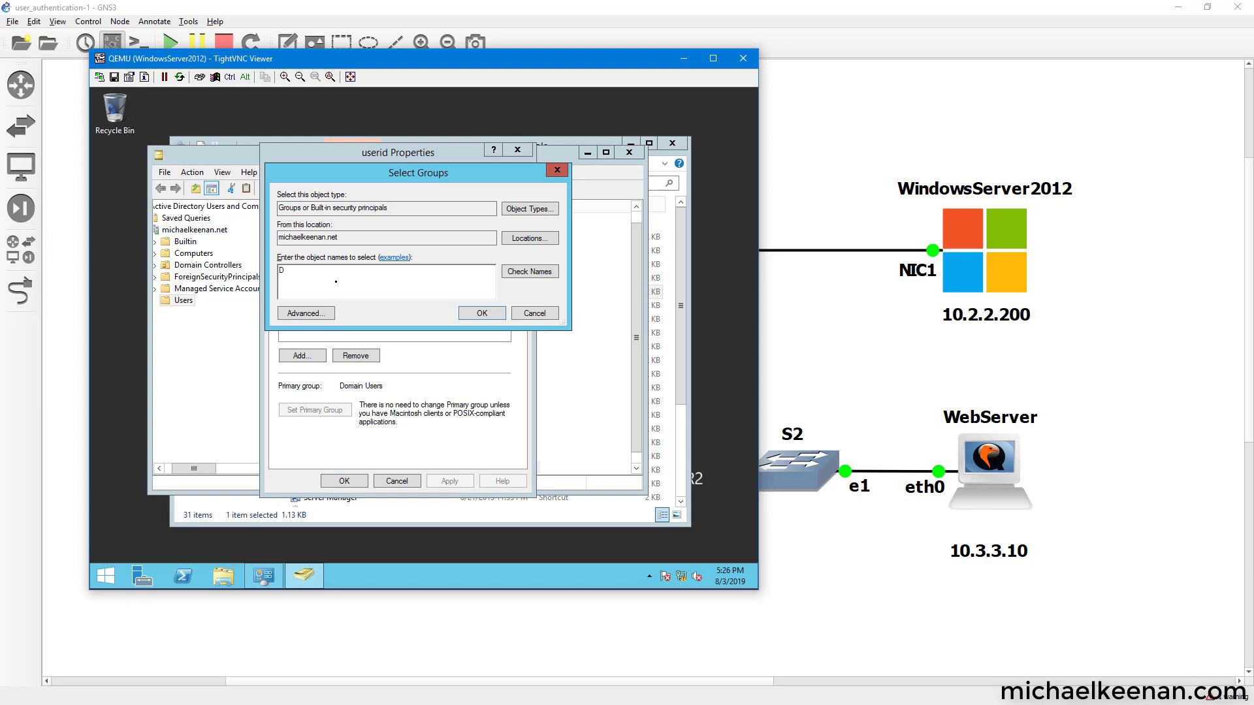
text(istributed COM)
click(531, 272)
click(482, 313)
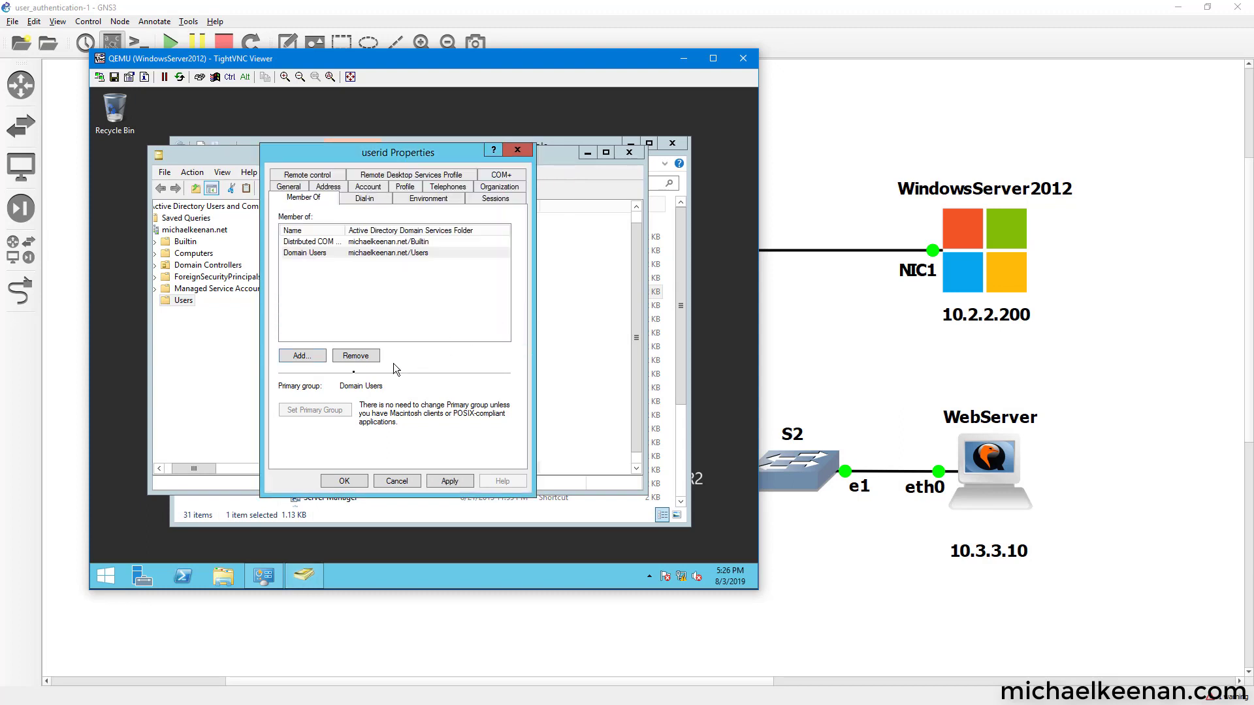
- Also add userid to Event Log Readers and Server Operators, then apply and close the properties
click(303, 356)
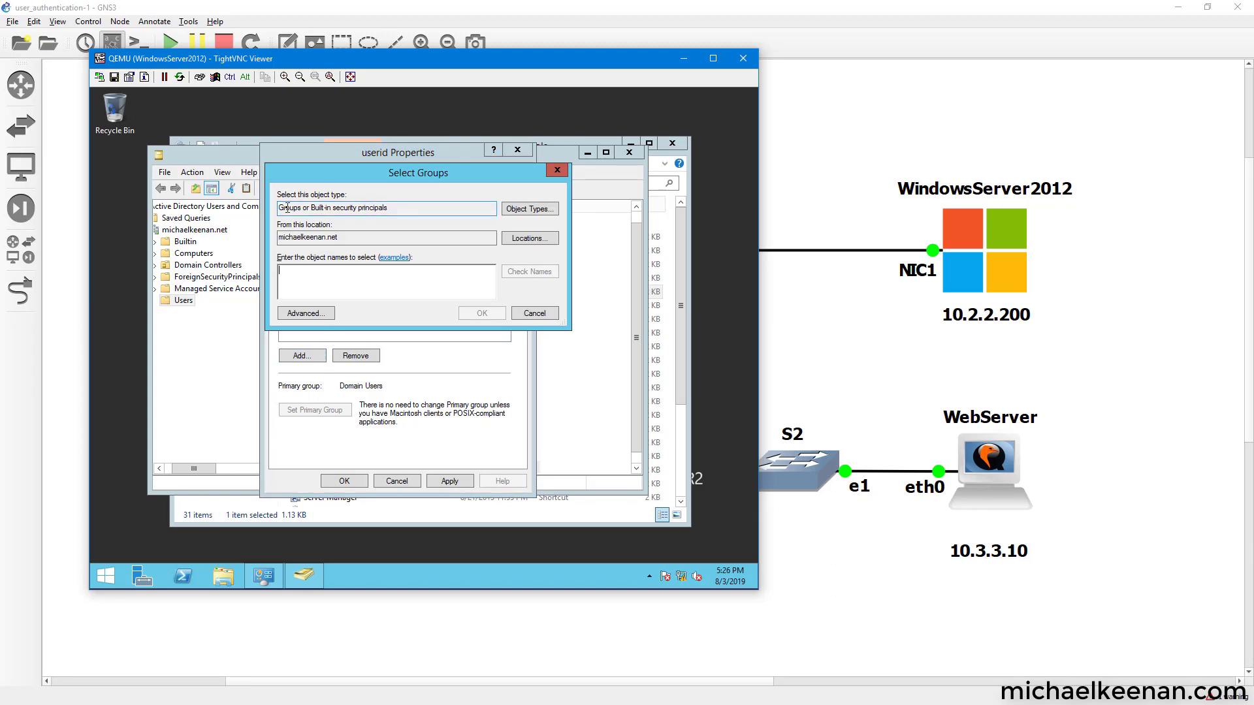
text(Event Log Readers)
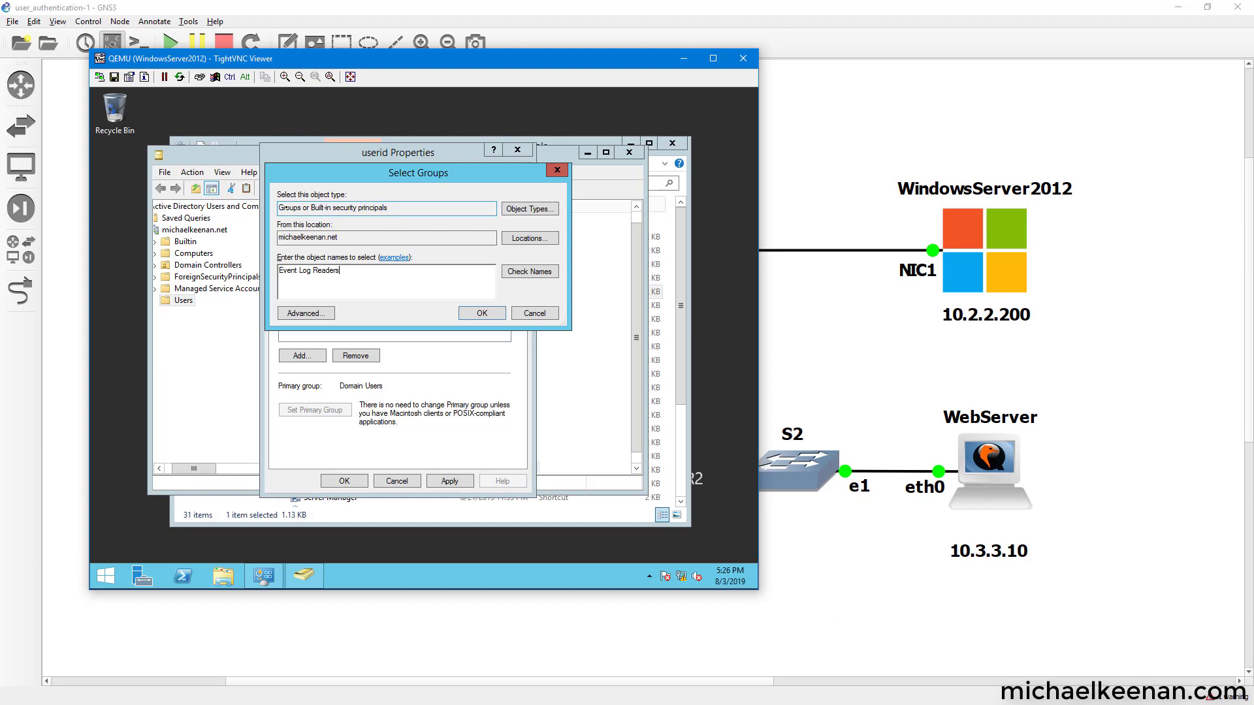
click(546, 277)
click(501, 314)
click(322, 355)
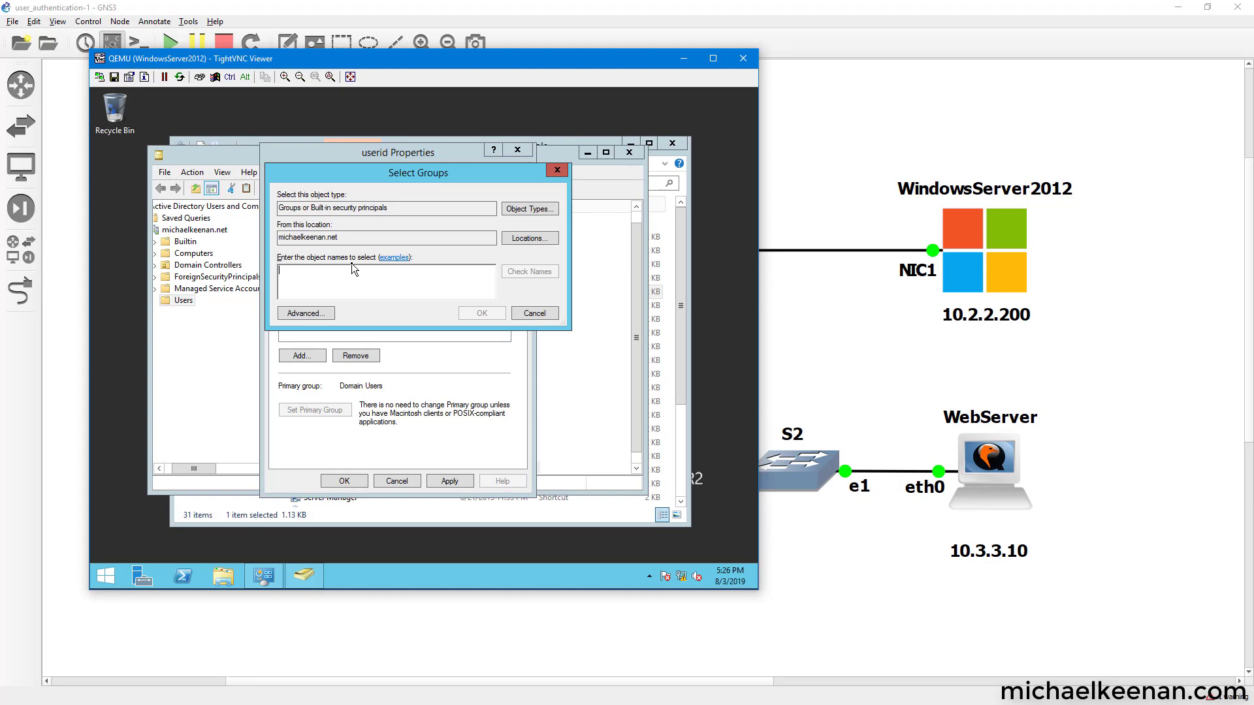
text(Server Operators)
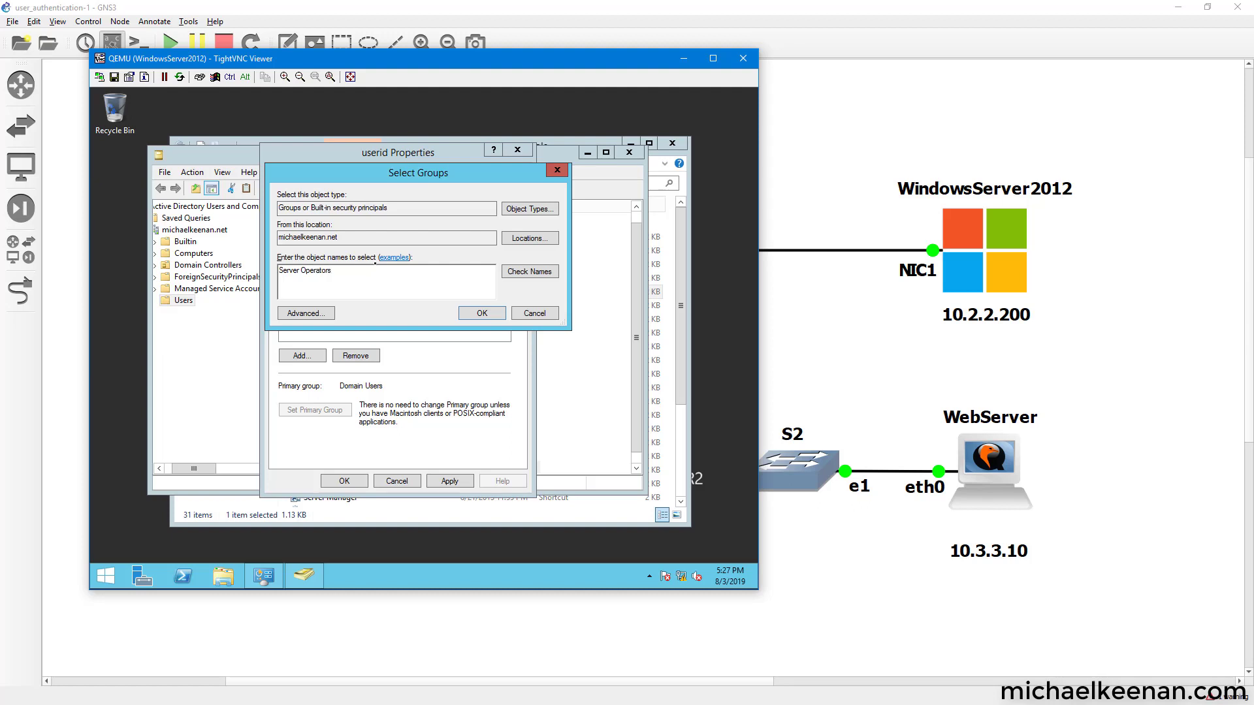
click(497, 313)
click(448, 481)
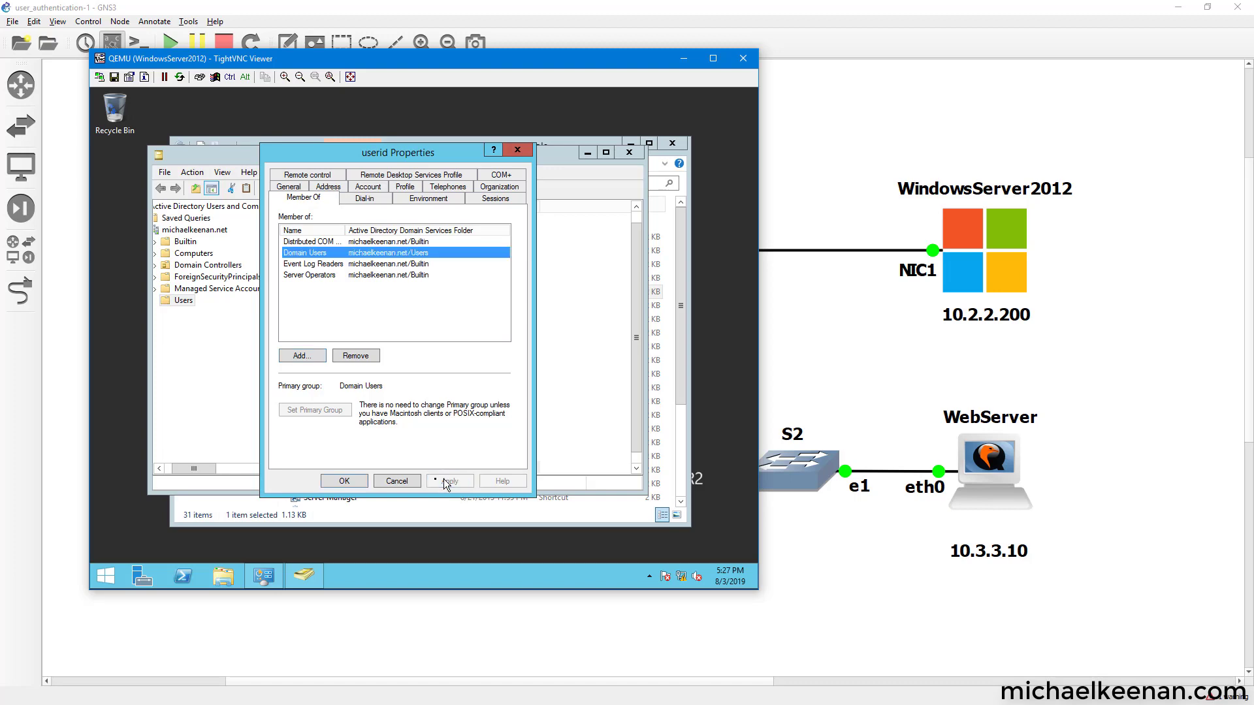
click(344, 481)
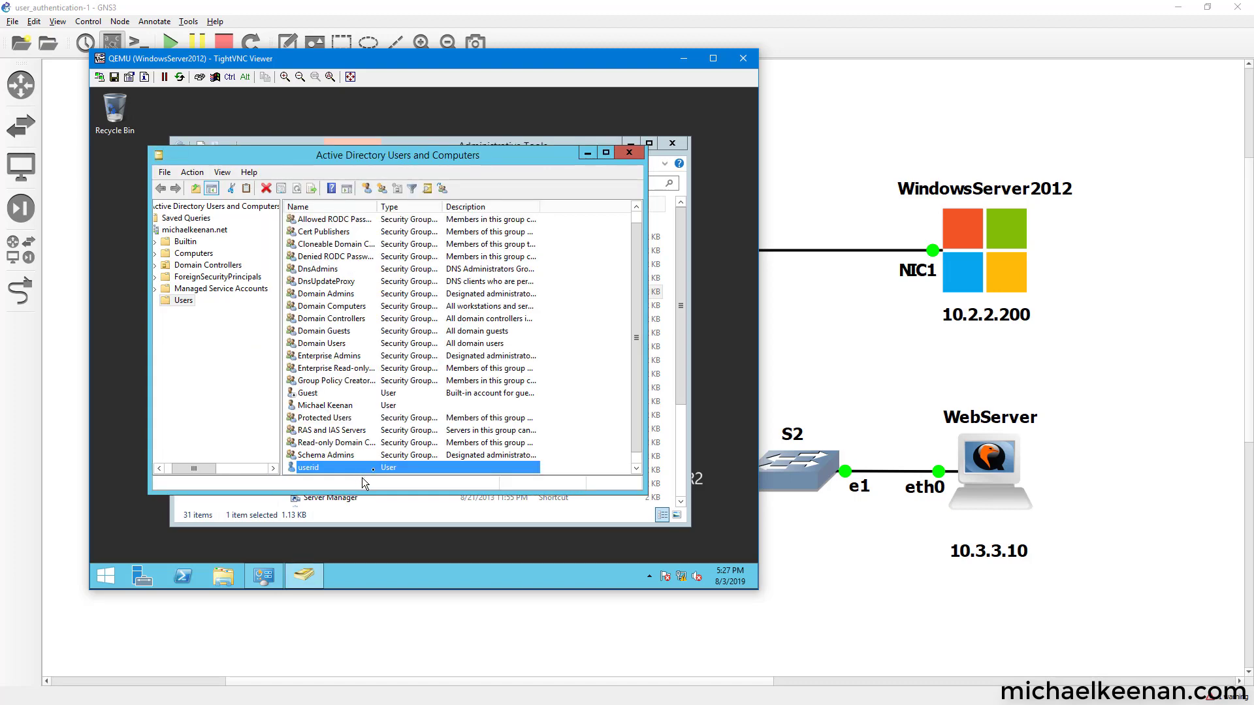
click(114, 576)
- Reopen Console1 and select the ROOT\CIMV2 namespace in WMI Control (Local) security properties
click(496, 260)
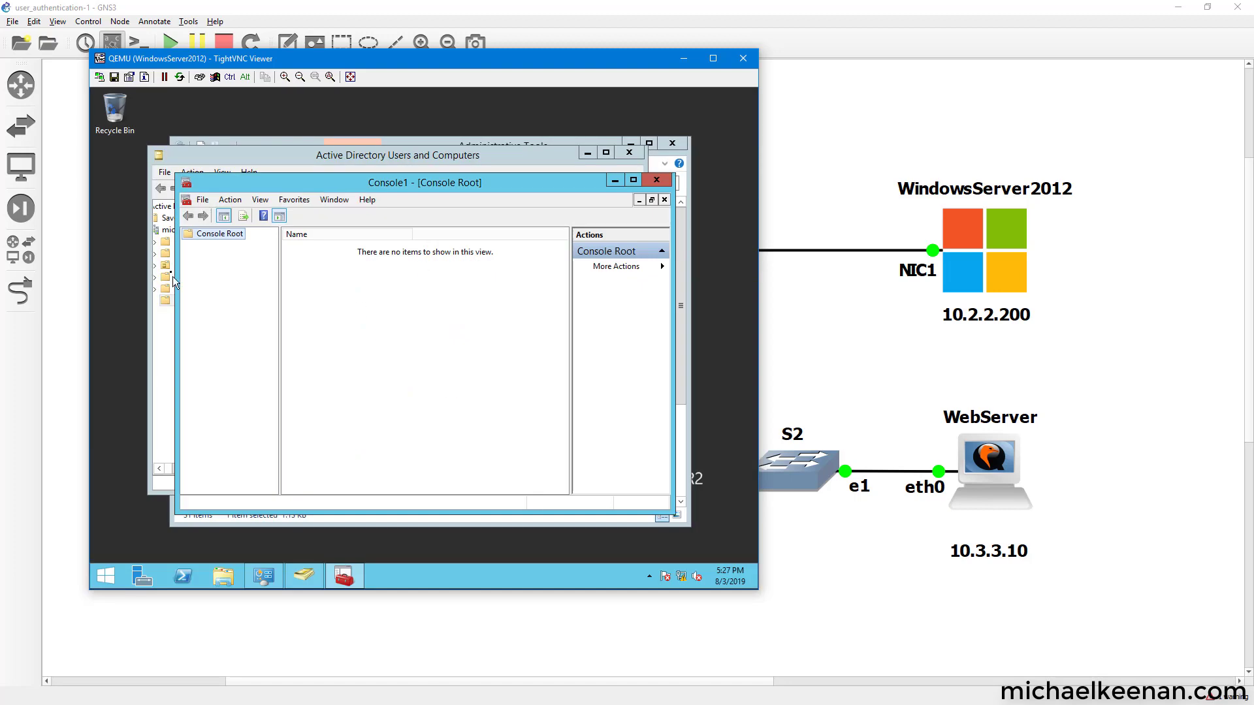
click(202, 200)
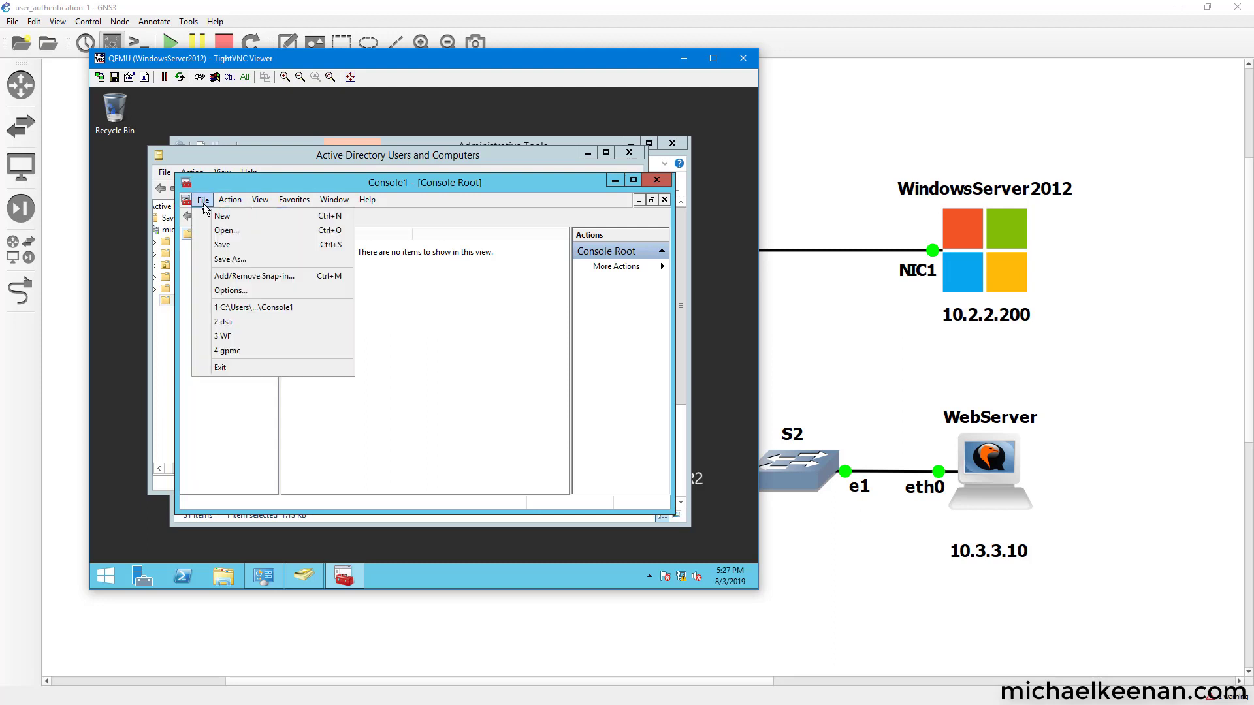
click(234, 310)
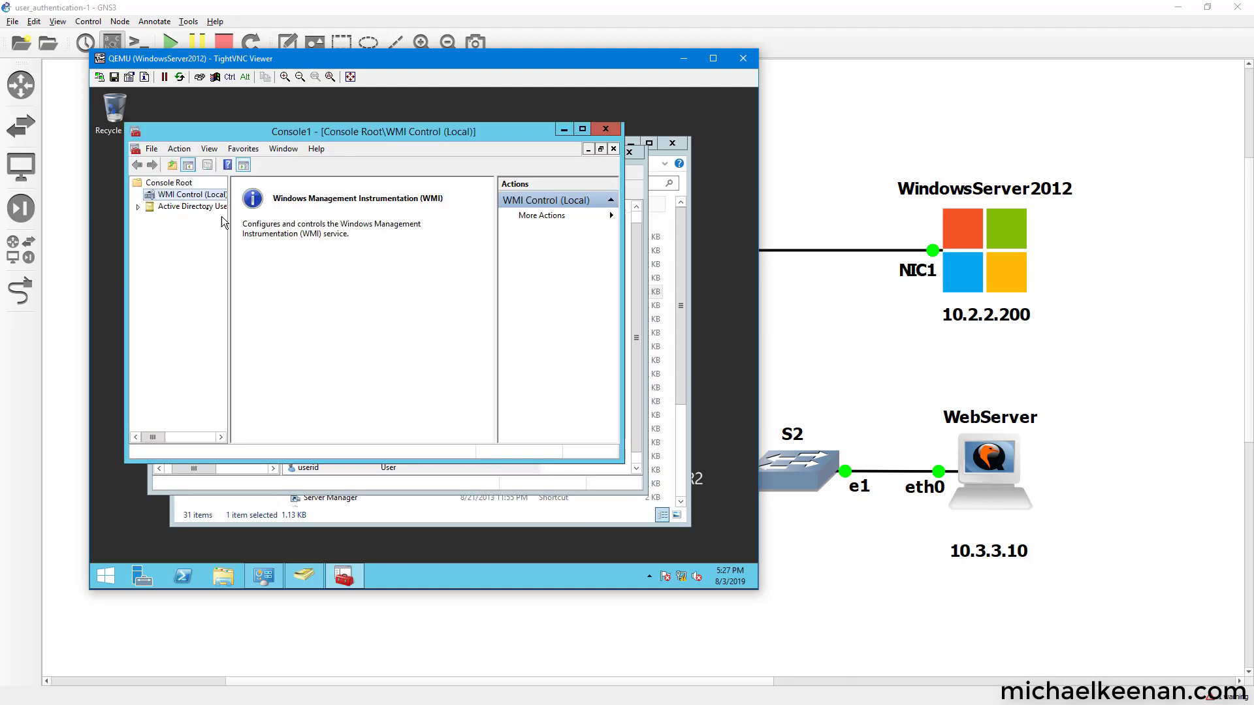
right_click(188, 200)
click(228, 271)
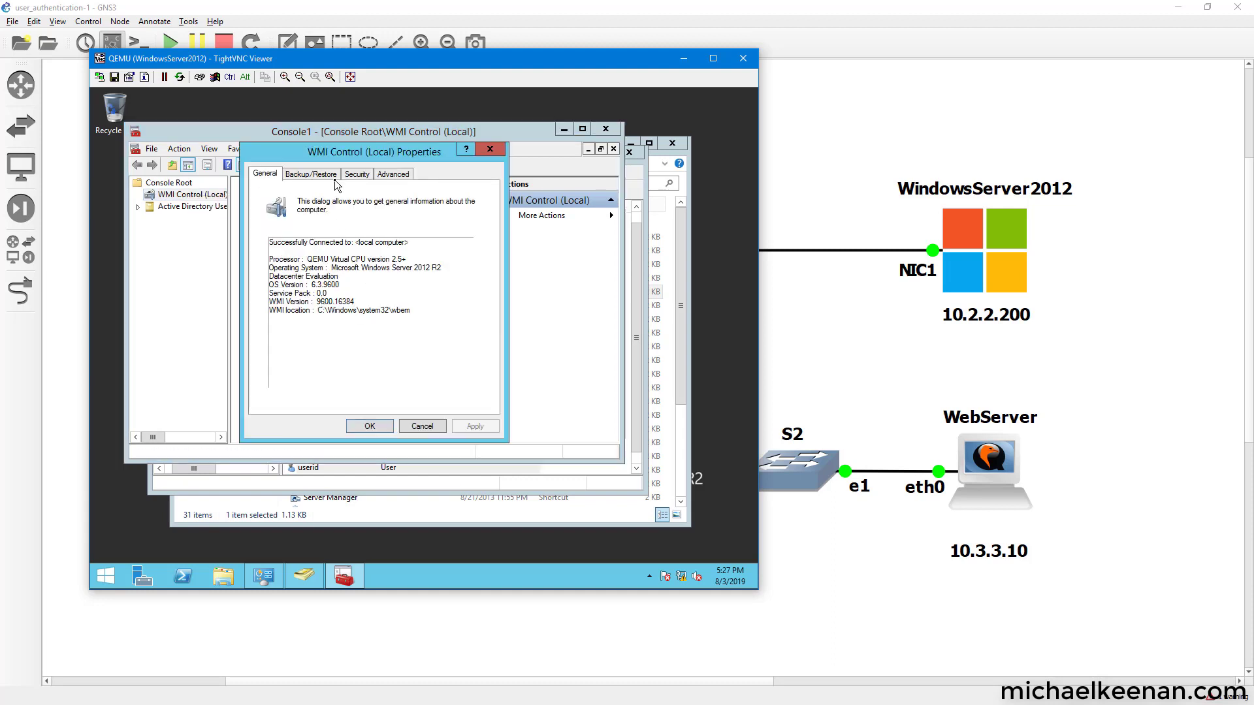
click(347, 175)
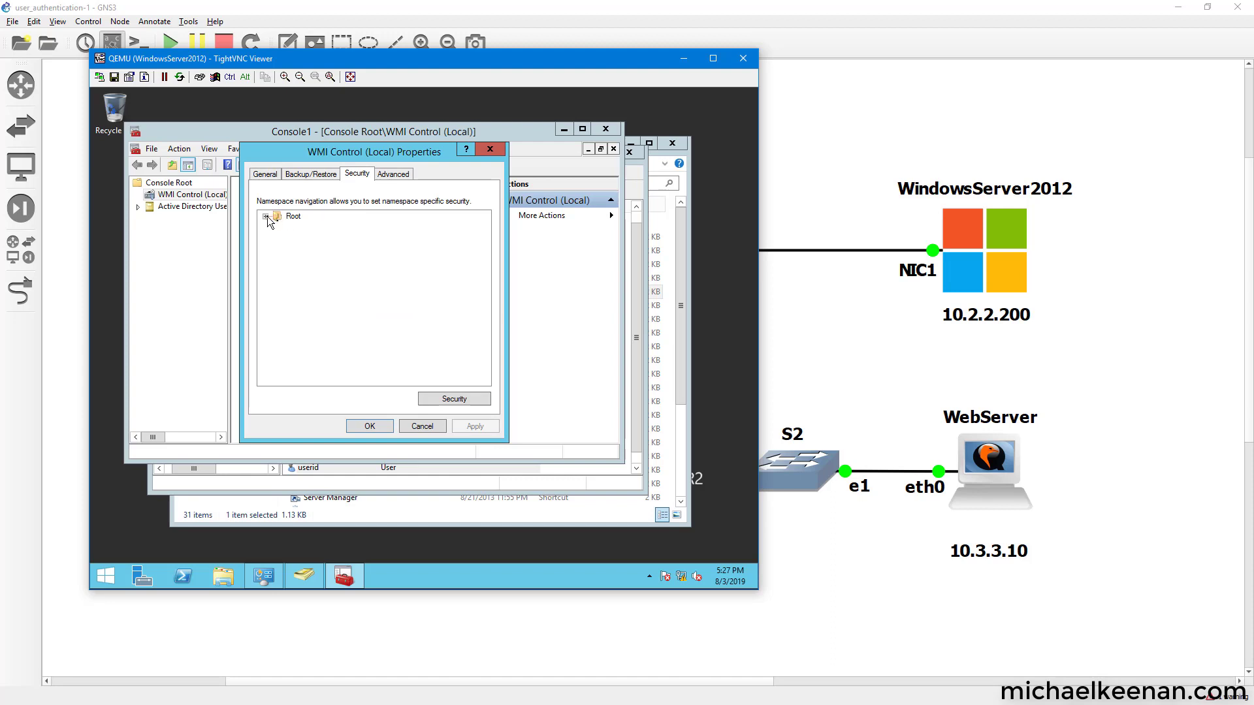
click(266, 217)
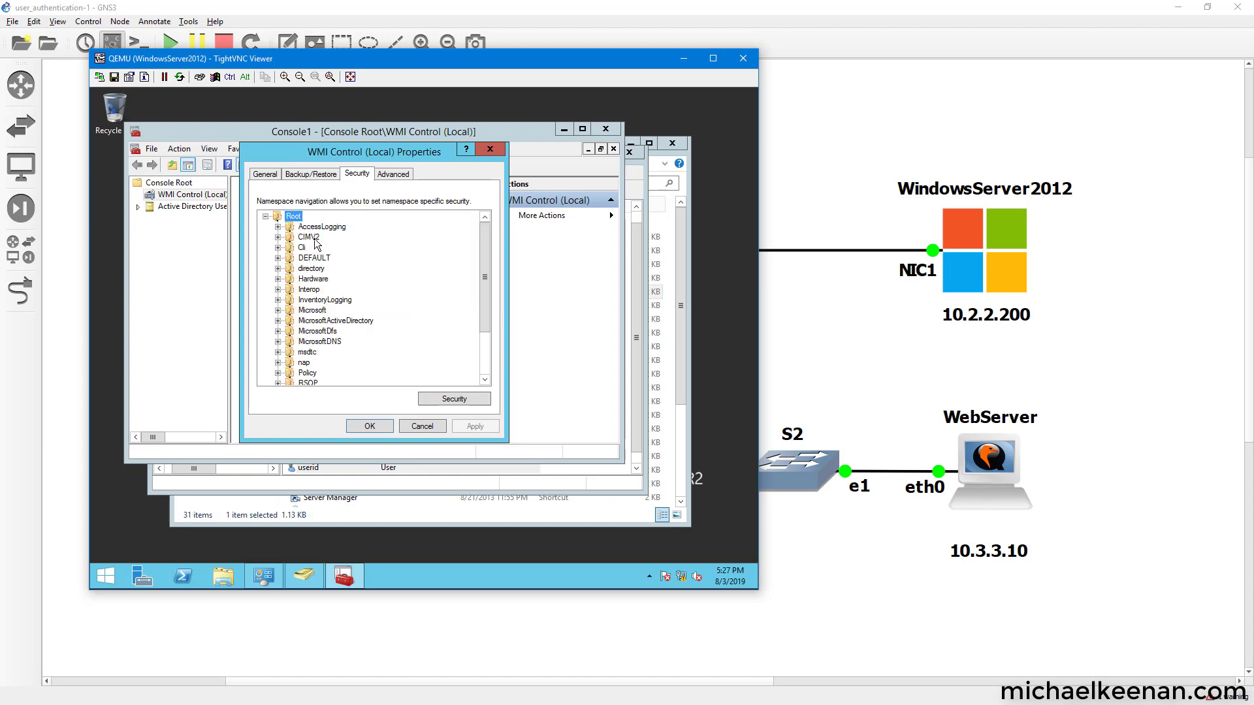
click(314, 239)
- Add userid to the CIMV2 permissions with Remote Enable and Read Security allowed, and apply
click(441, 397)
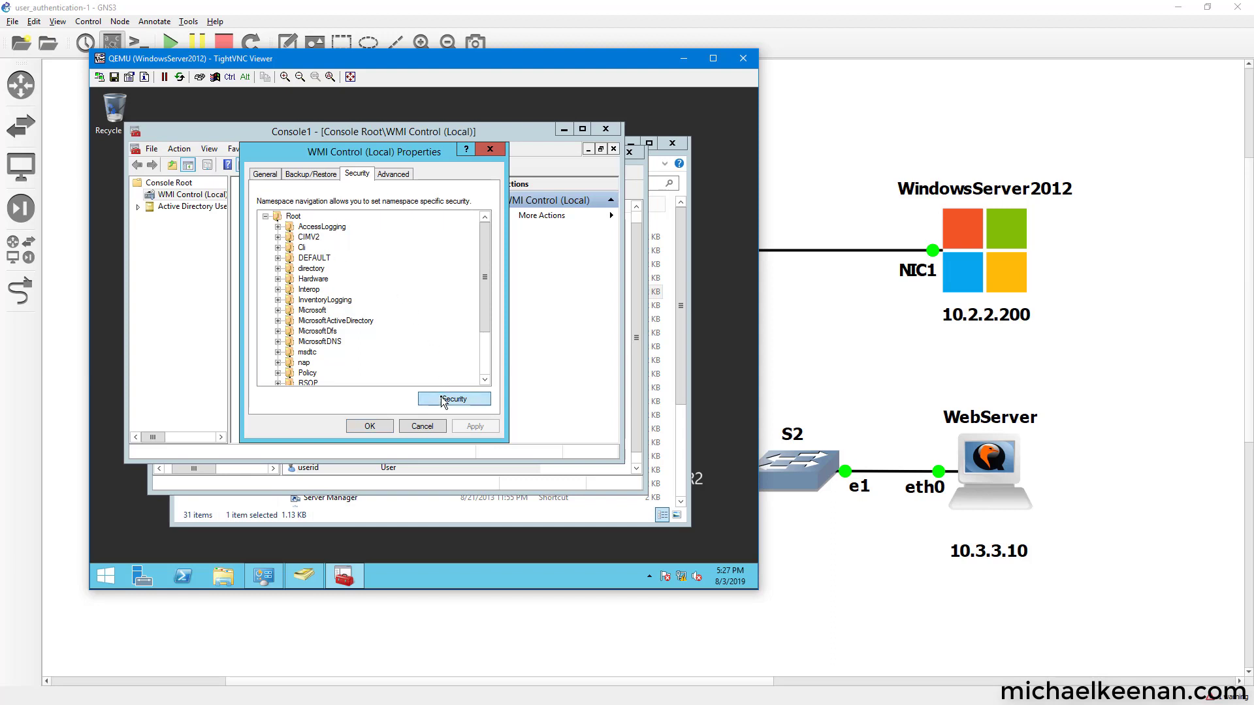
click(405, 325)
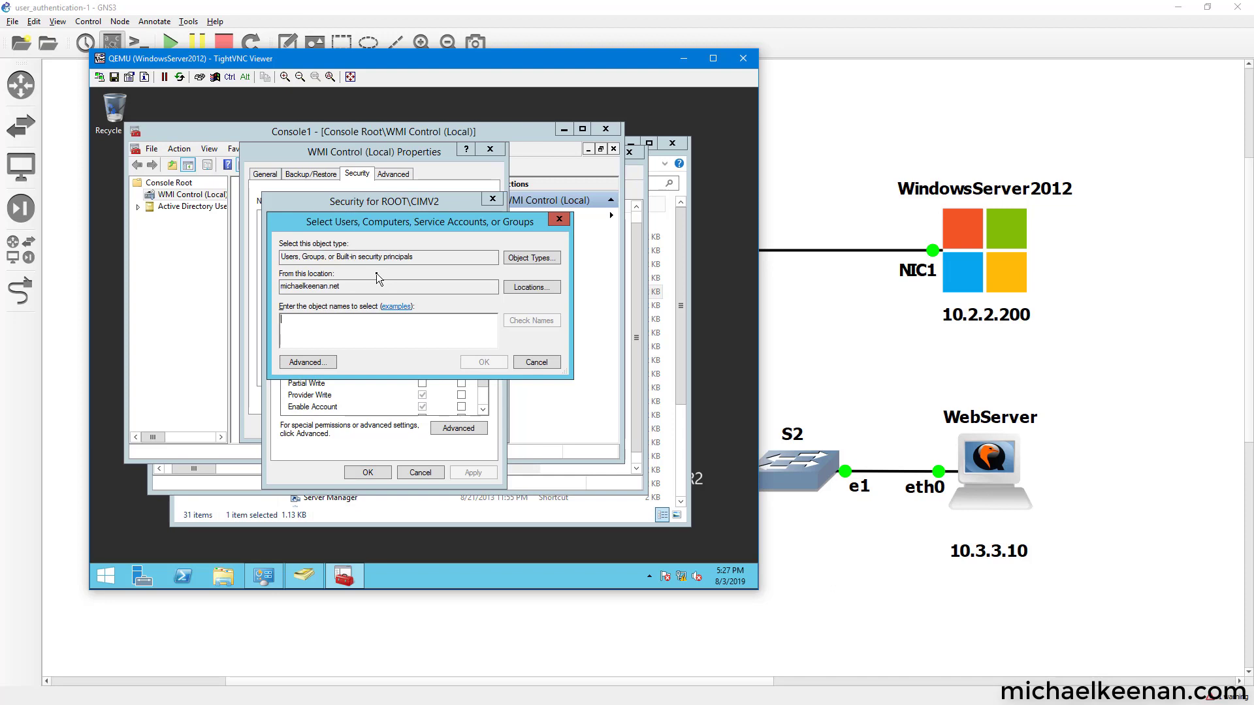
text(userid)
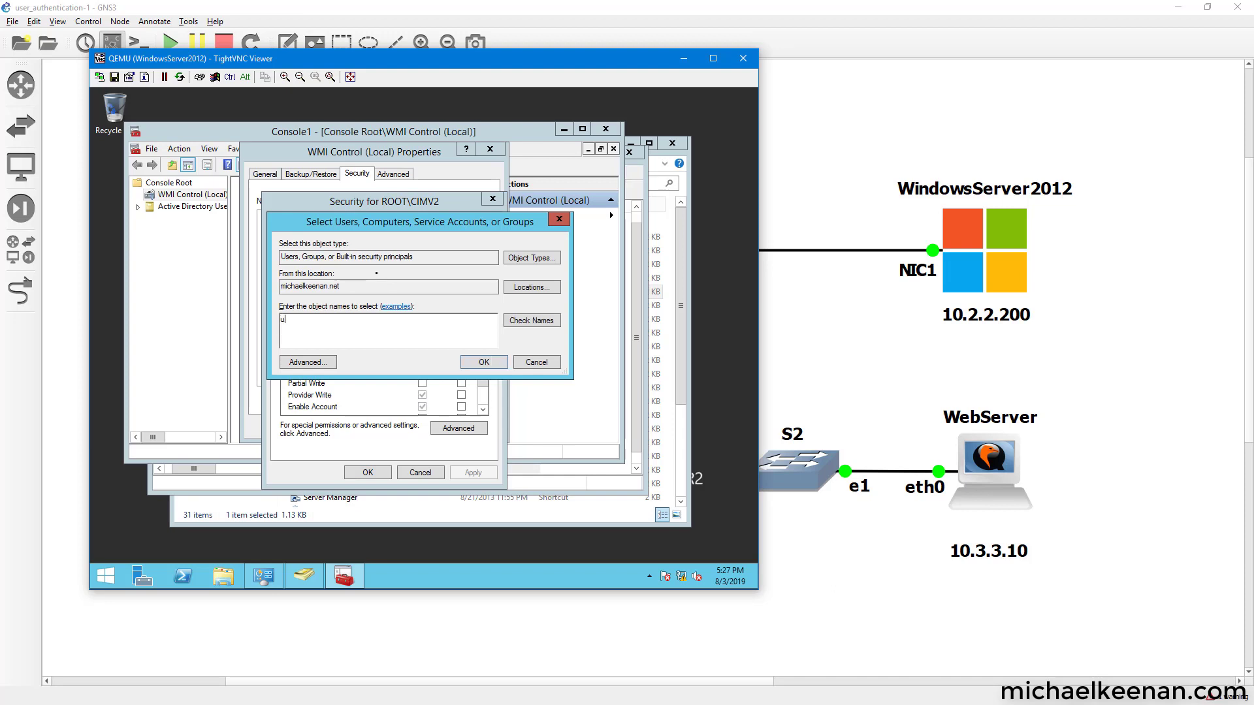
click(547, 323)
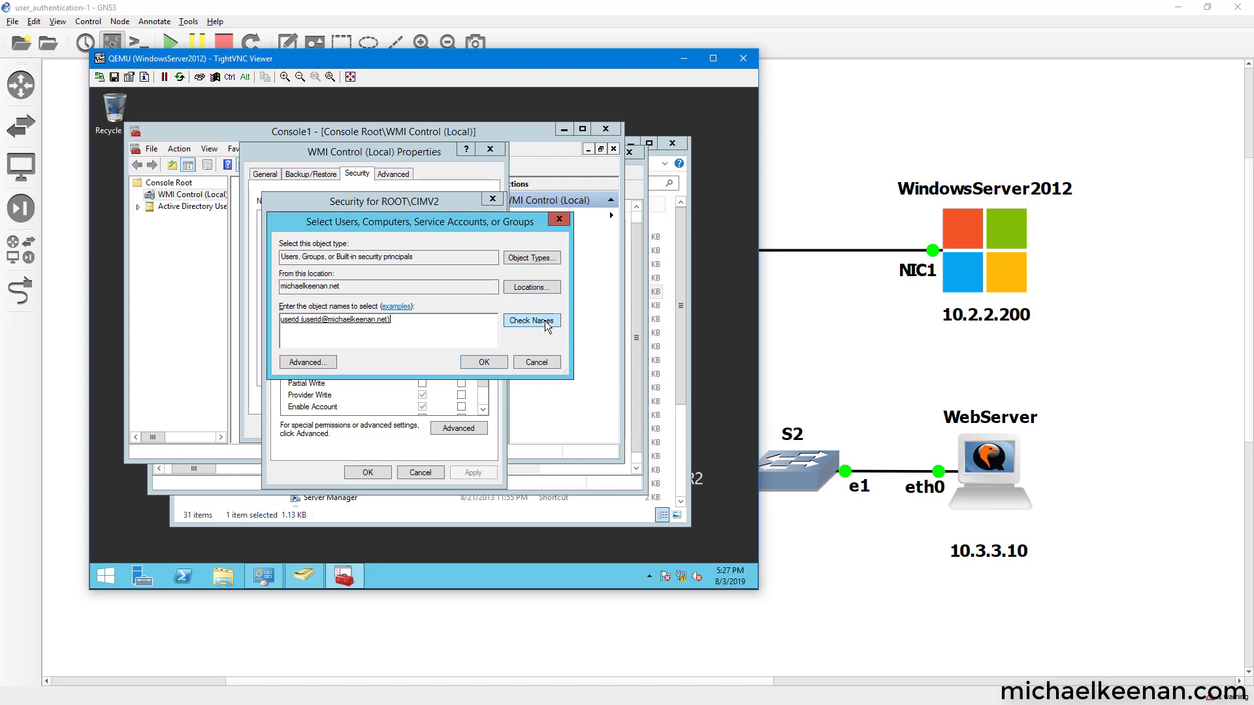
click(483, 363)
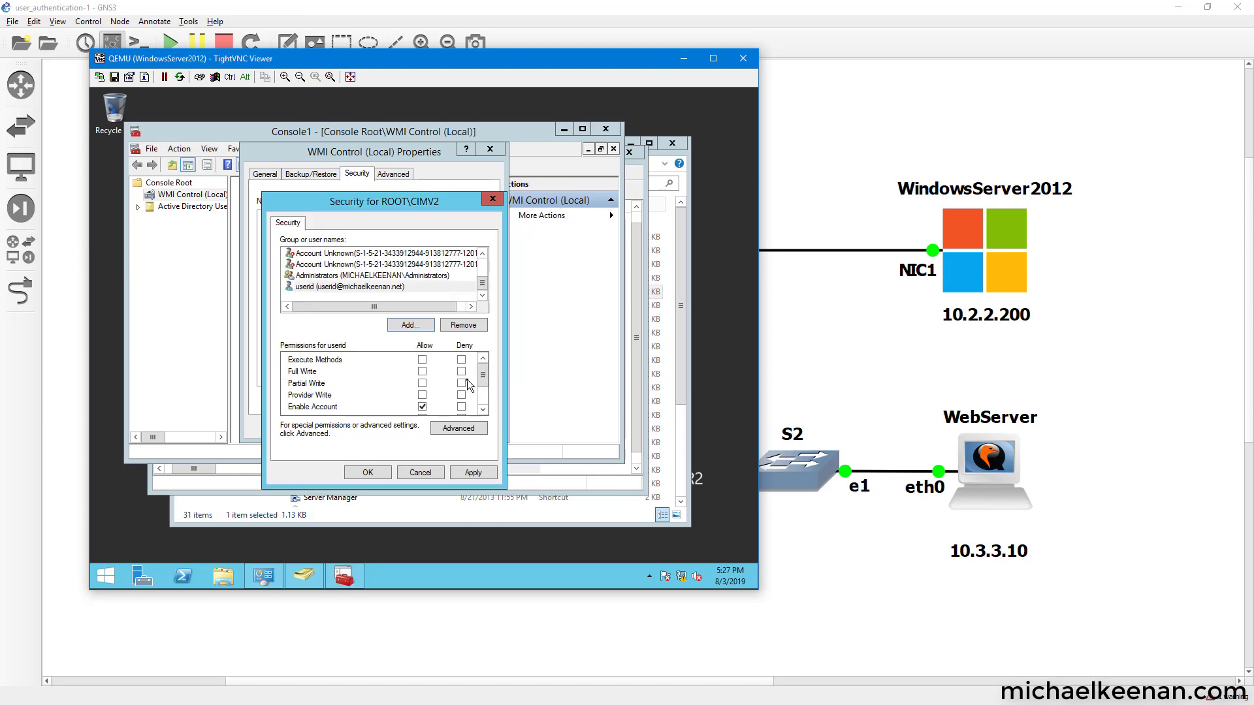
drag(483, 375, 483, 399)
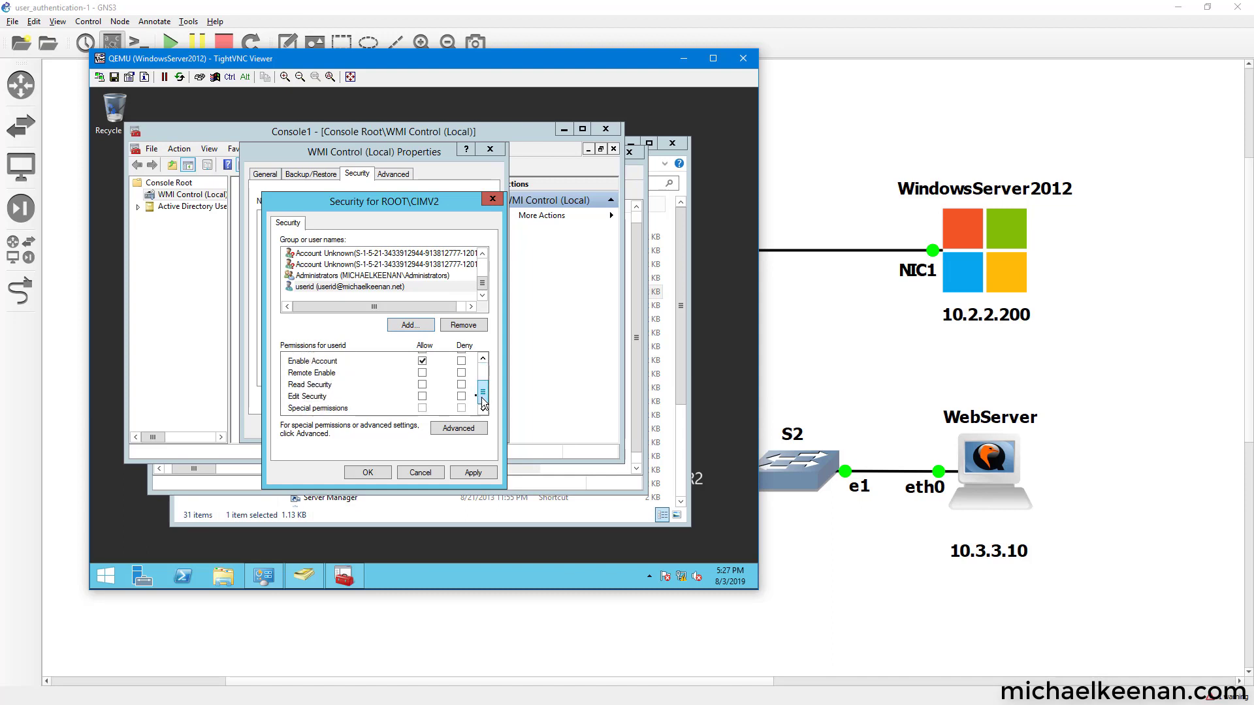
click(423, 373)
click(423, 384)
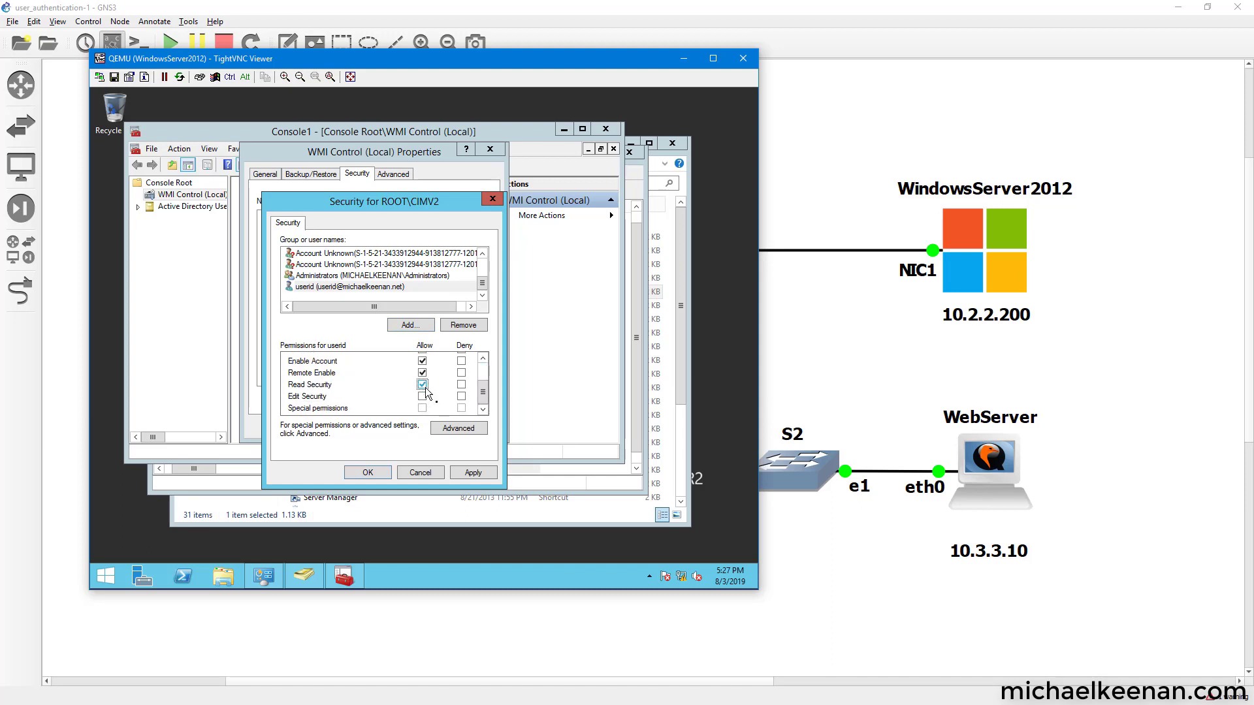
click(475, 473)
click(382, 473)
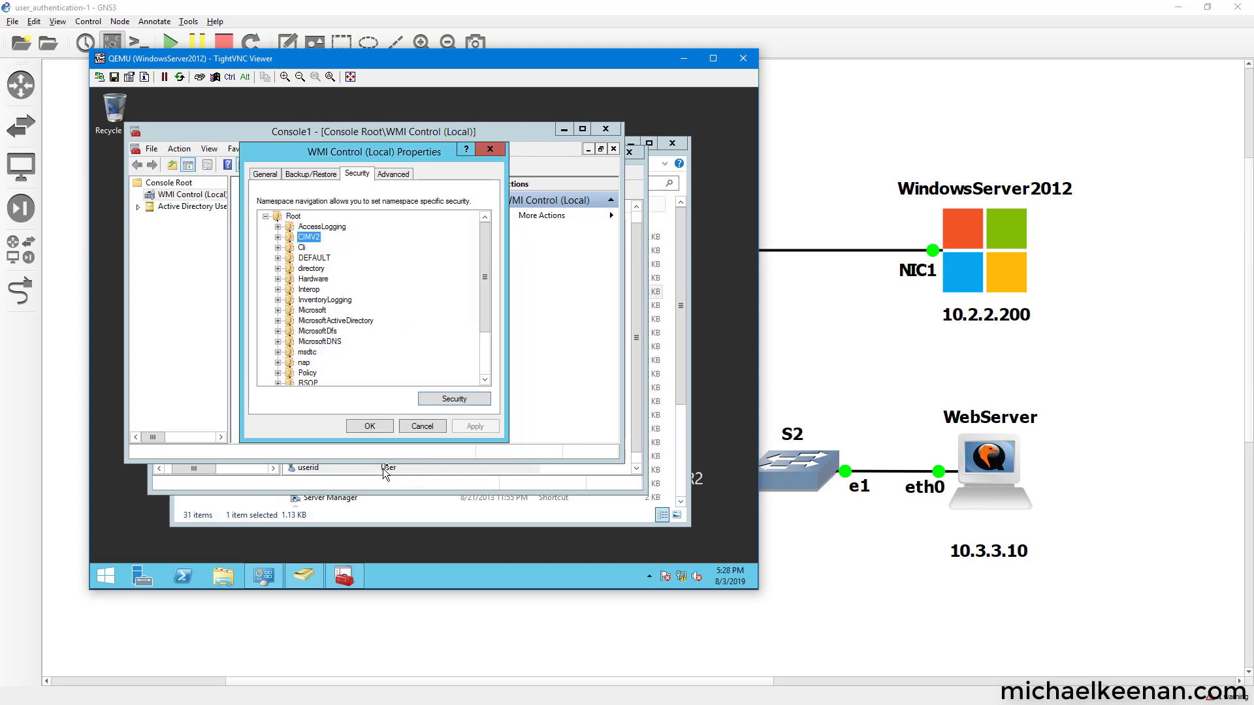
click(369, 426)
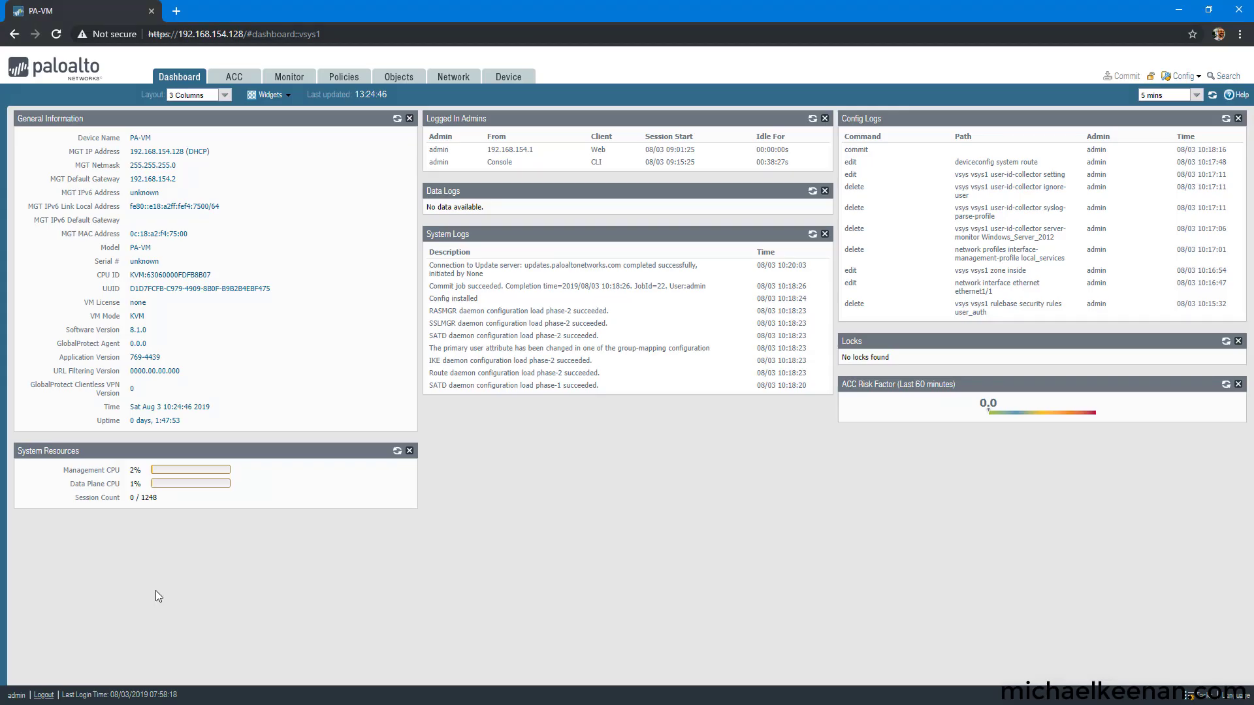
- Show the Device > Setup > Services page in the PAN-OS web UI
click(516, 79)
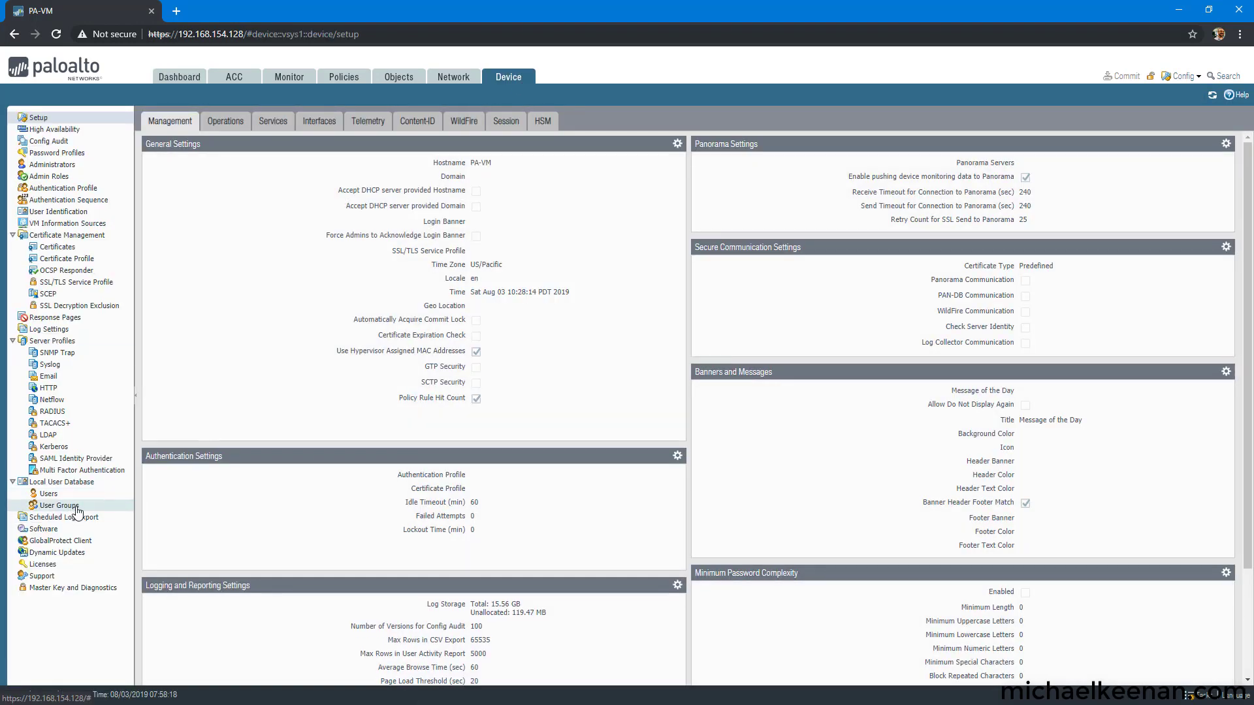
click(267, 123)
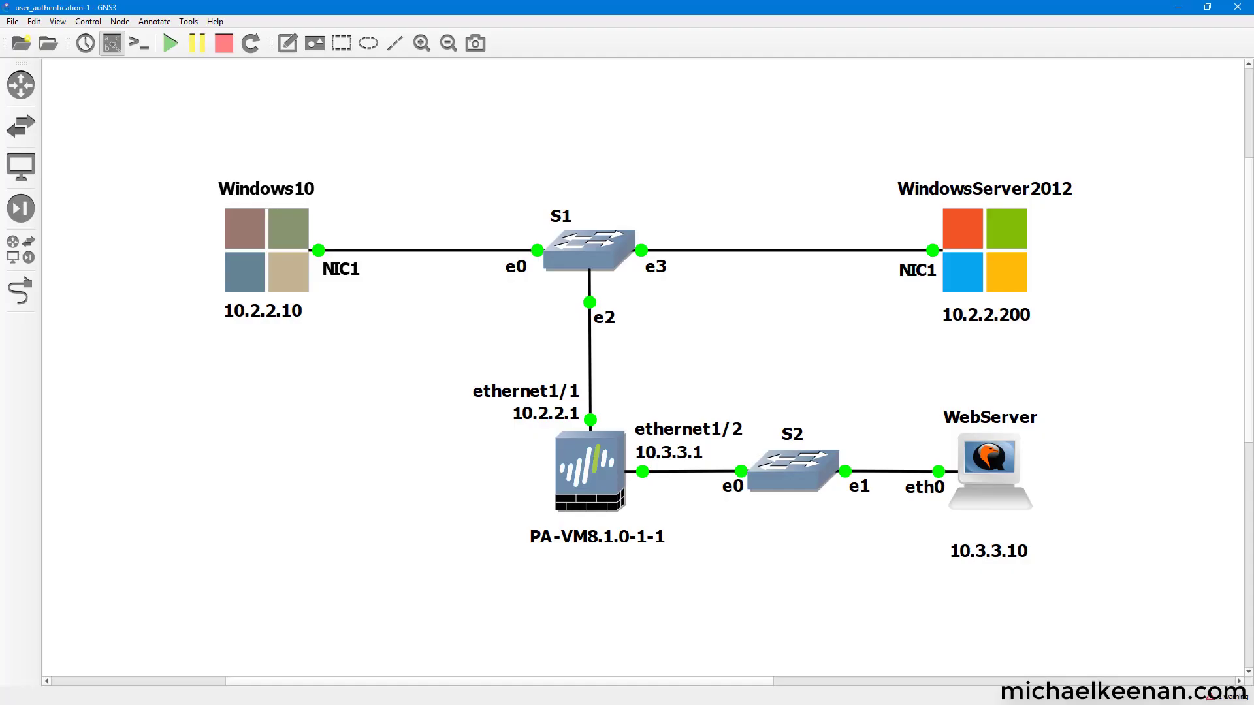
key(ctrl+shift+3)
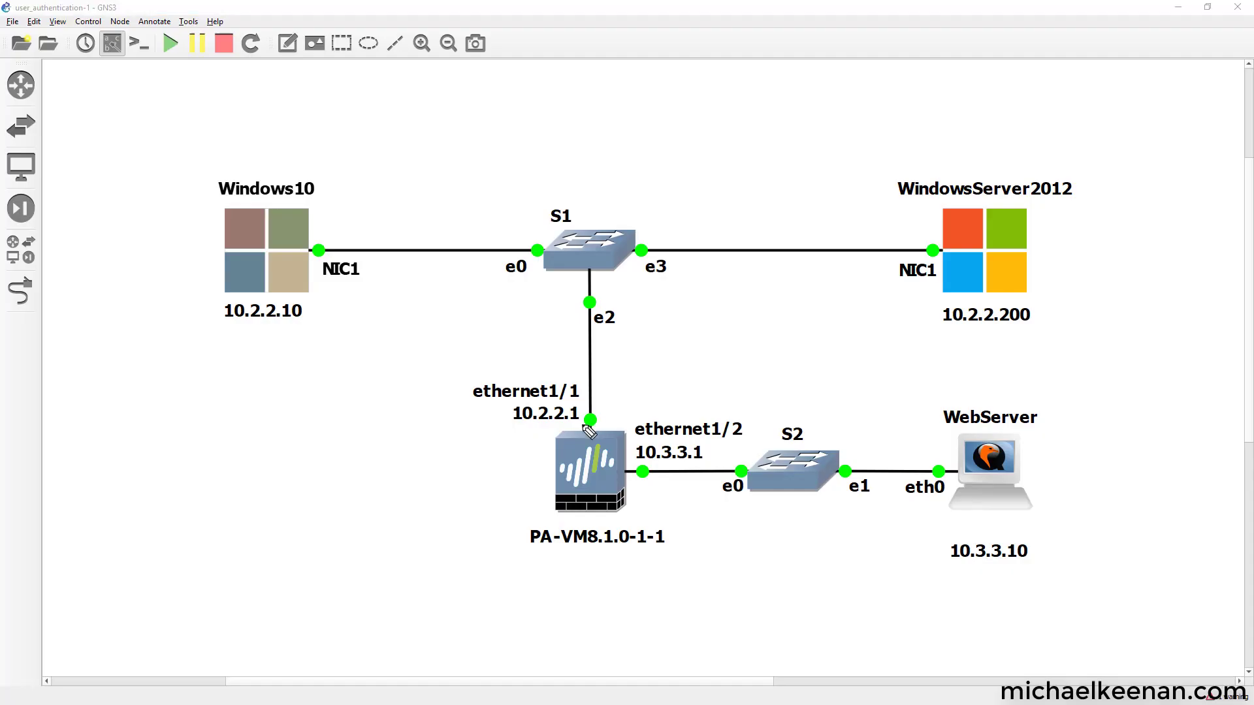
mouse_move(553, 455)
mouse_down()
mouse_move(555, 488)
mouse_move(558, 468)
mouse_move(498, 465)
mouse_up()
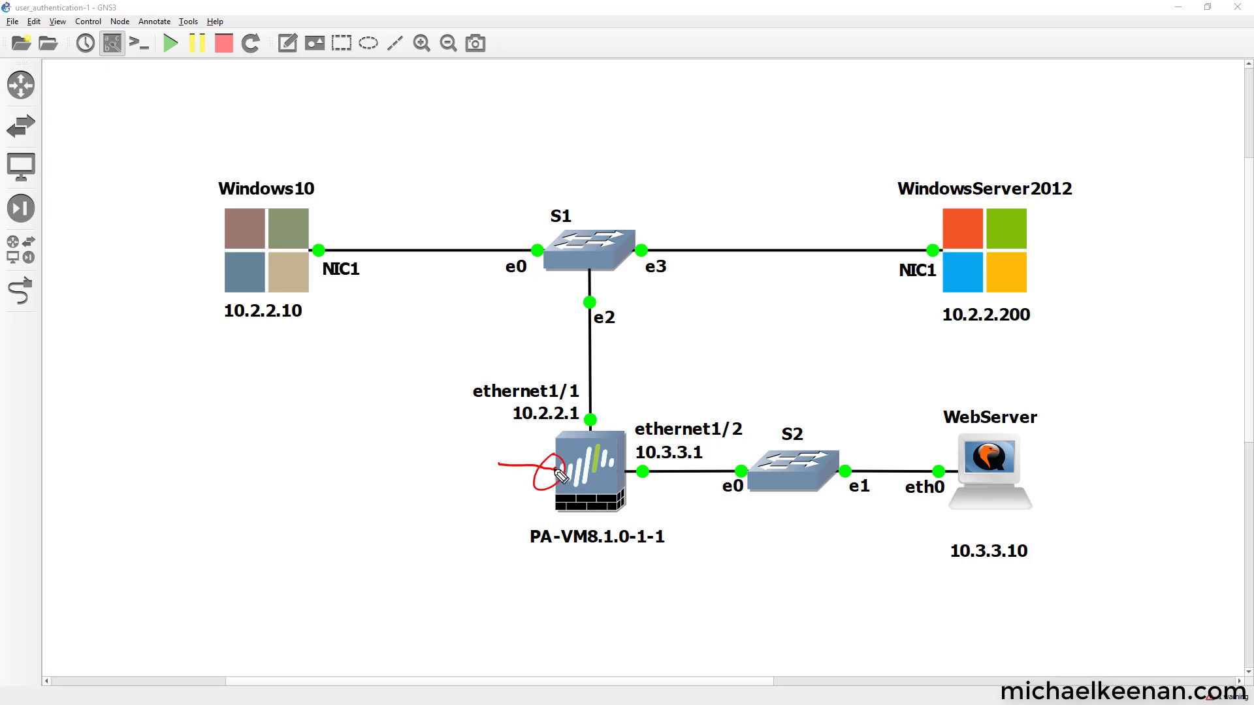
mouse_move(560, 469)
mouse_down()
mouse_move(494, 466)
mouse_move(510, 477)
mouse_up()
drag(601, 401, 619, 408)
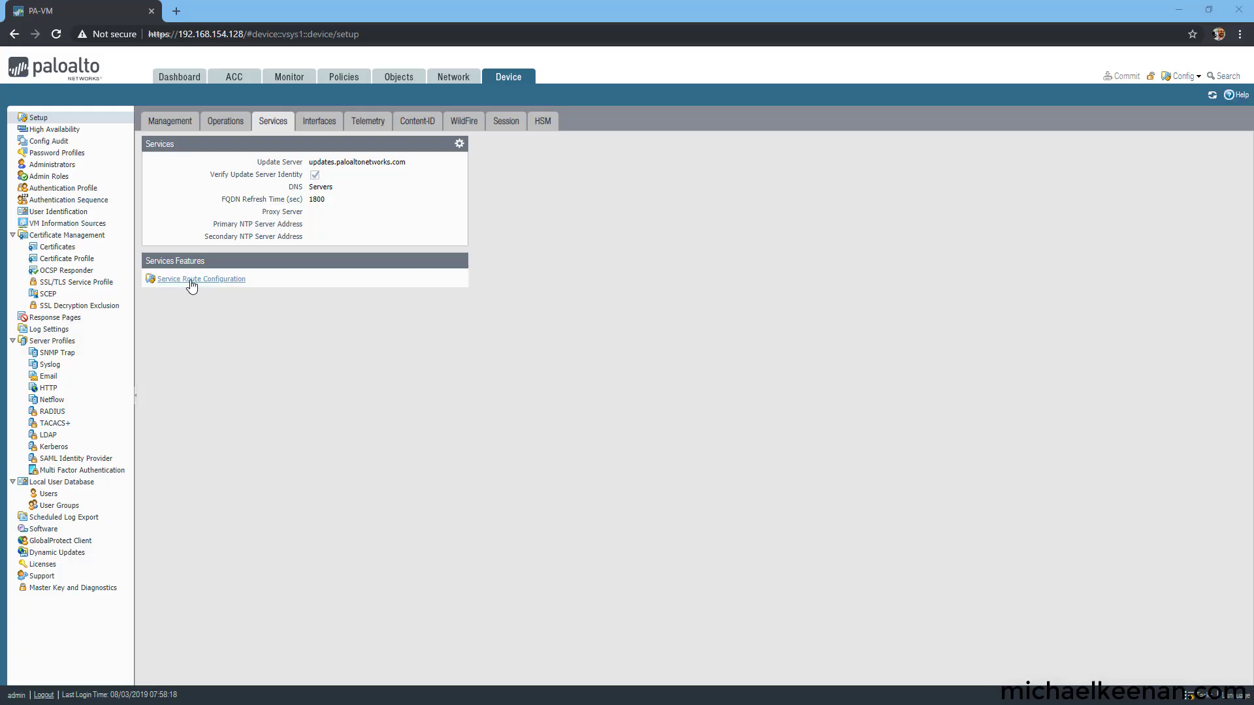
- Route DNS and Kerberos service traffic from ethernet1/1 in the service route configuration
click(191, 280)
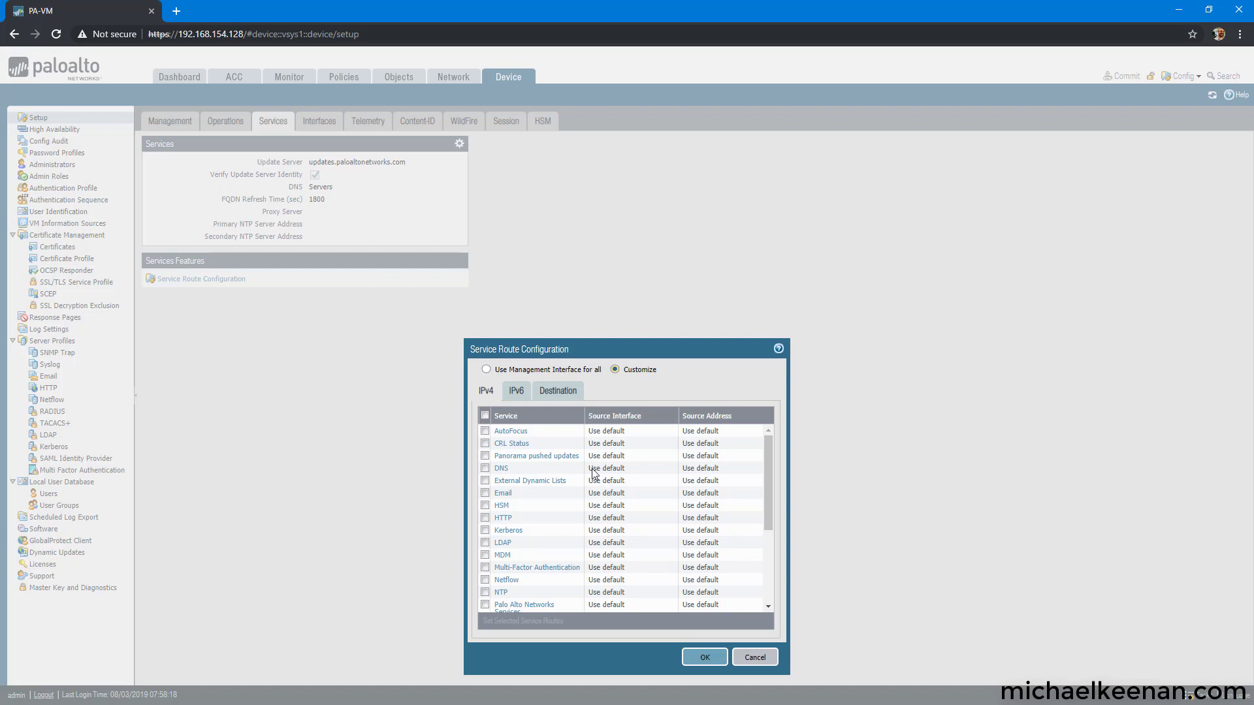
click(502, 469)
click(501, 469)
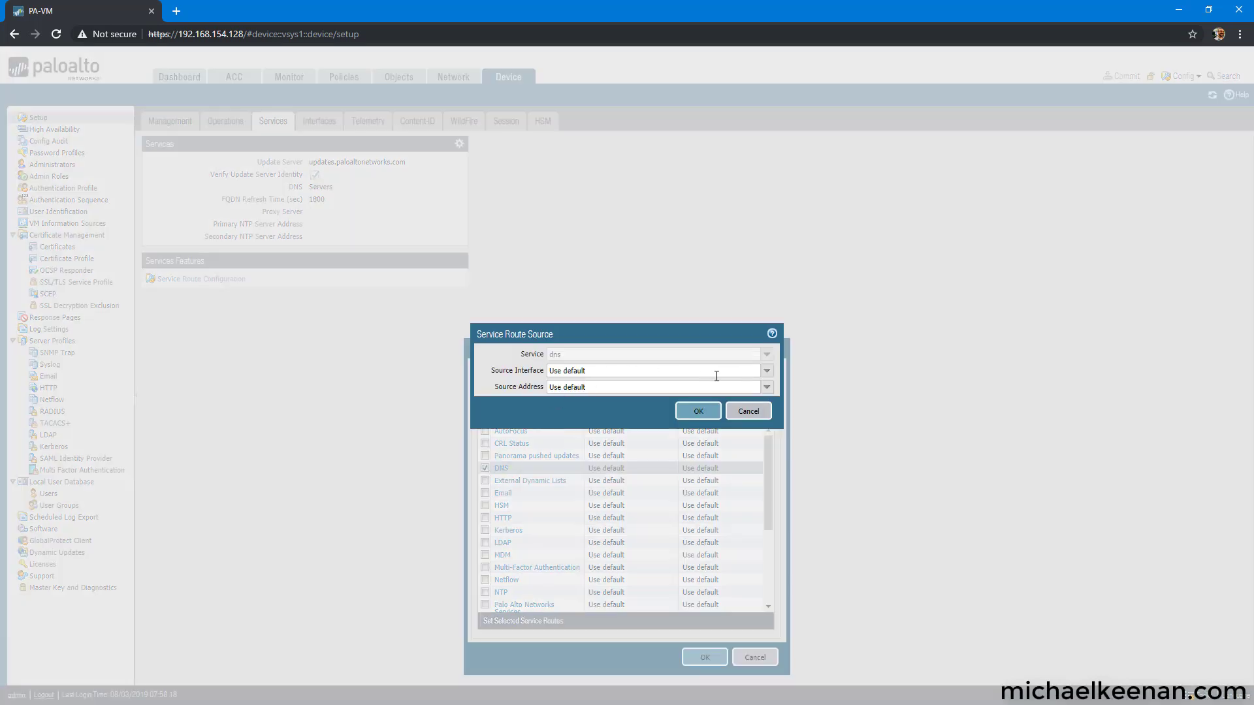
click(768, 372)
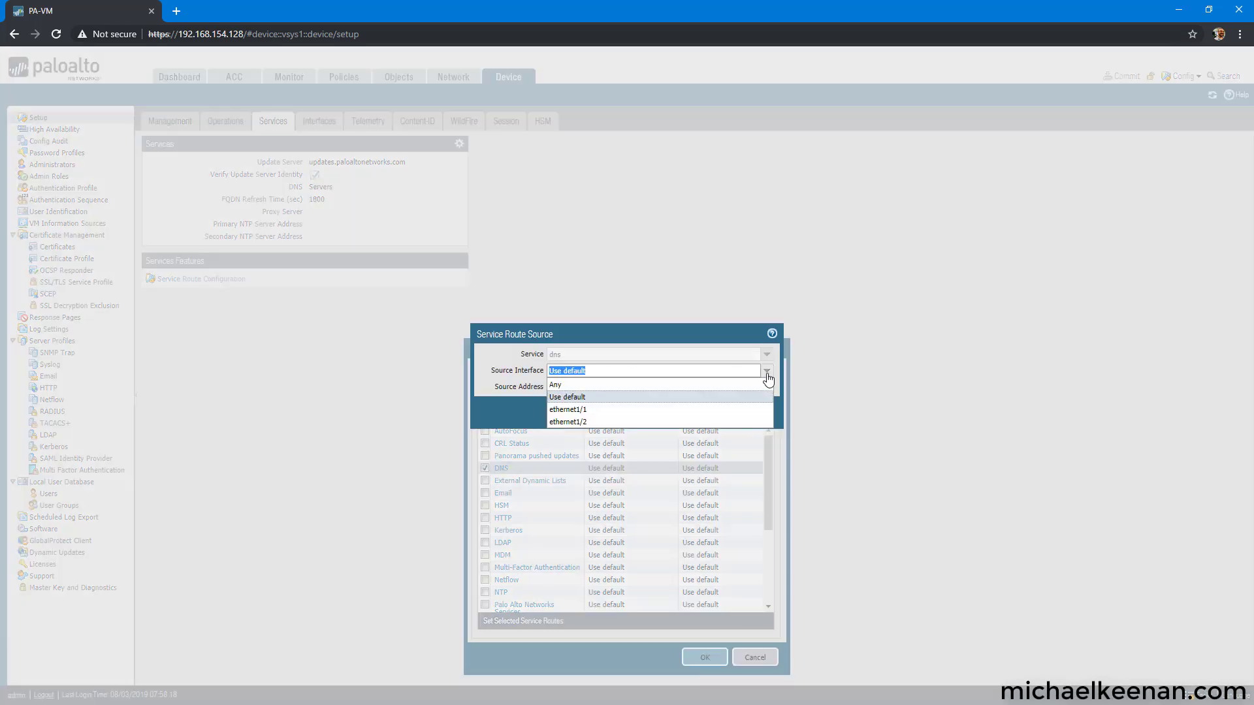
click(604, 418)
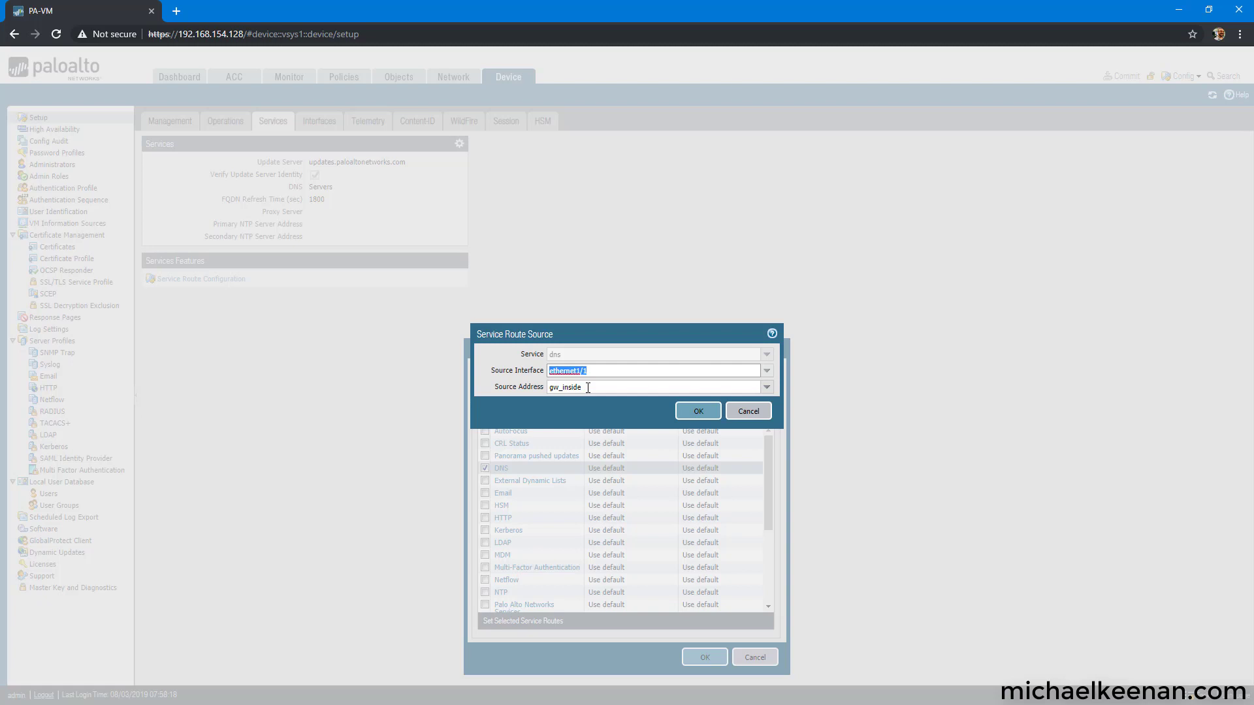
click(697, 413)
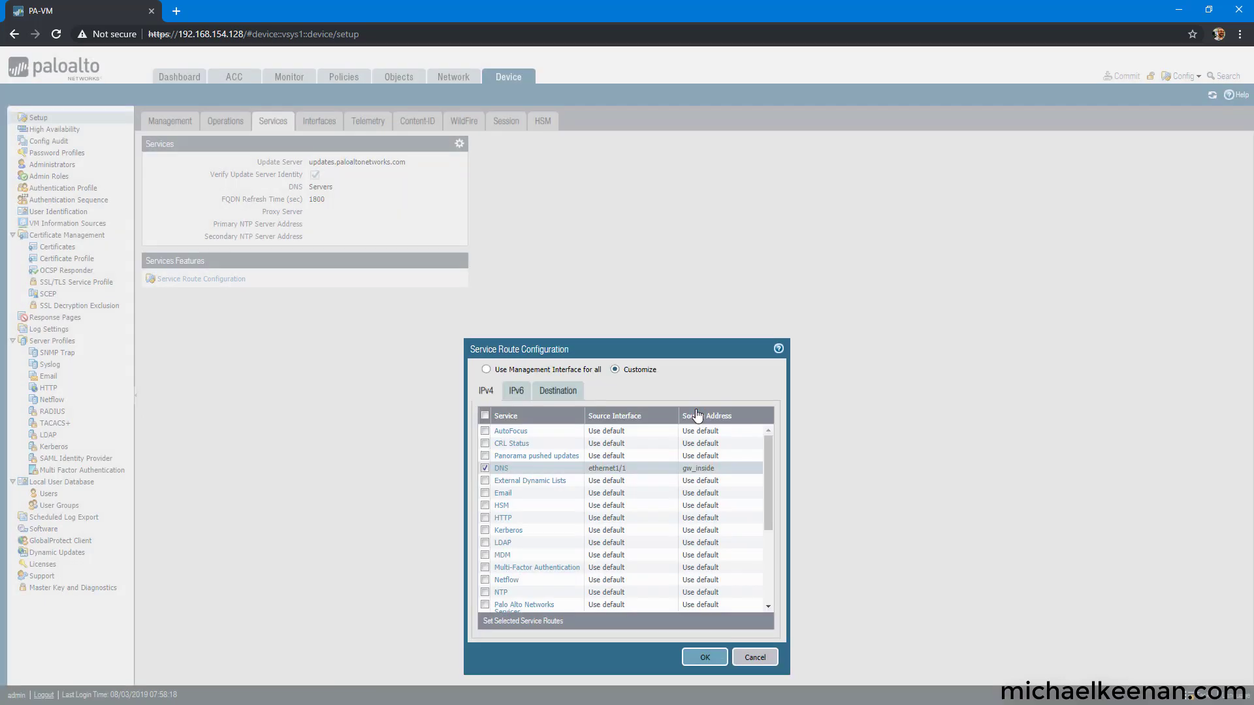
click(506, 531)
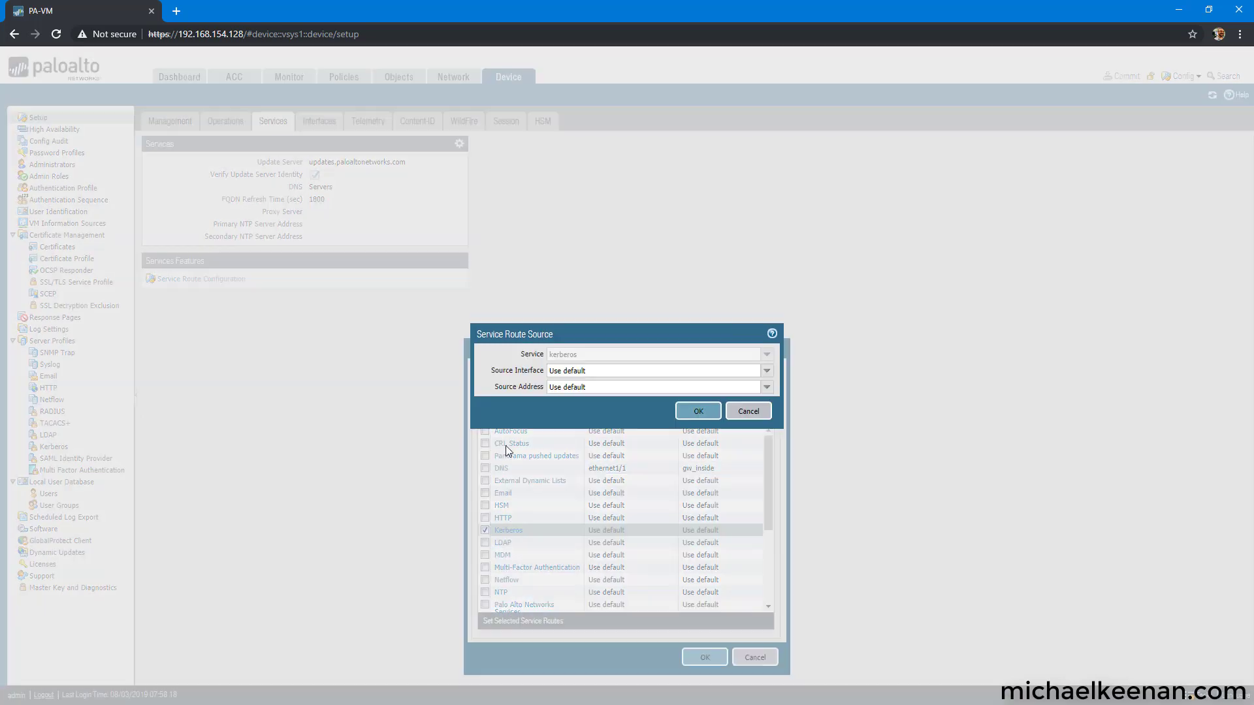
click(766, 371)
click(661, 409)
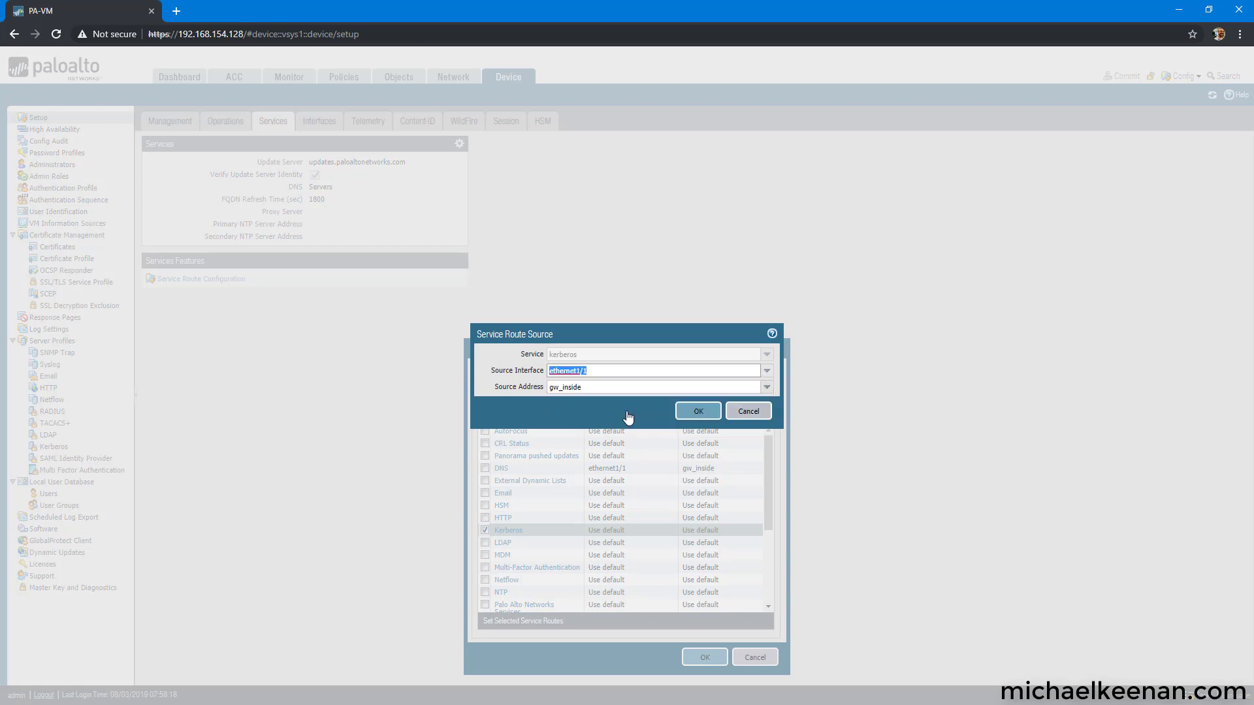
click(698, 411)
- Route LDAP and UID Agent from ethernet1/1 with gw_inside, save, and reopen service routes
click(503, 542)
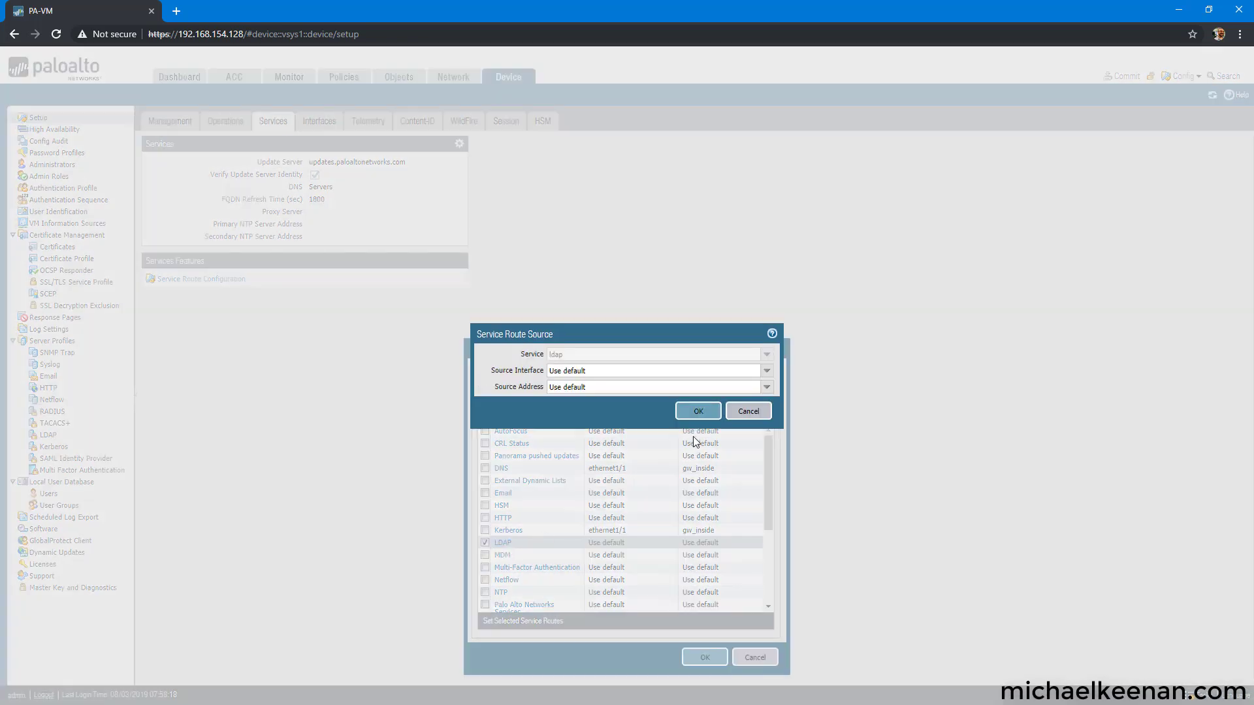
click(767, 372)
click(647, 409)
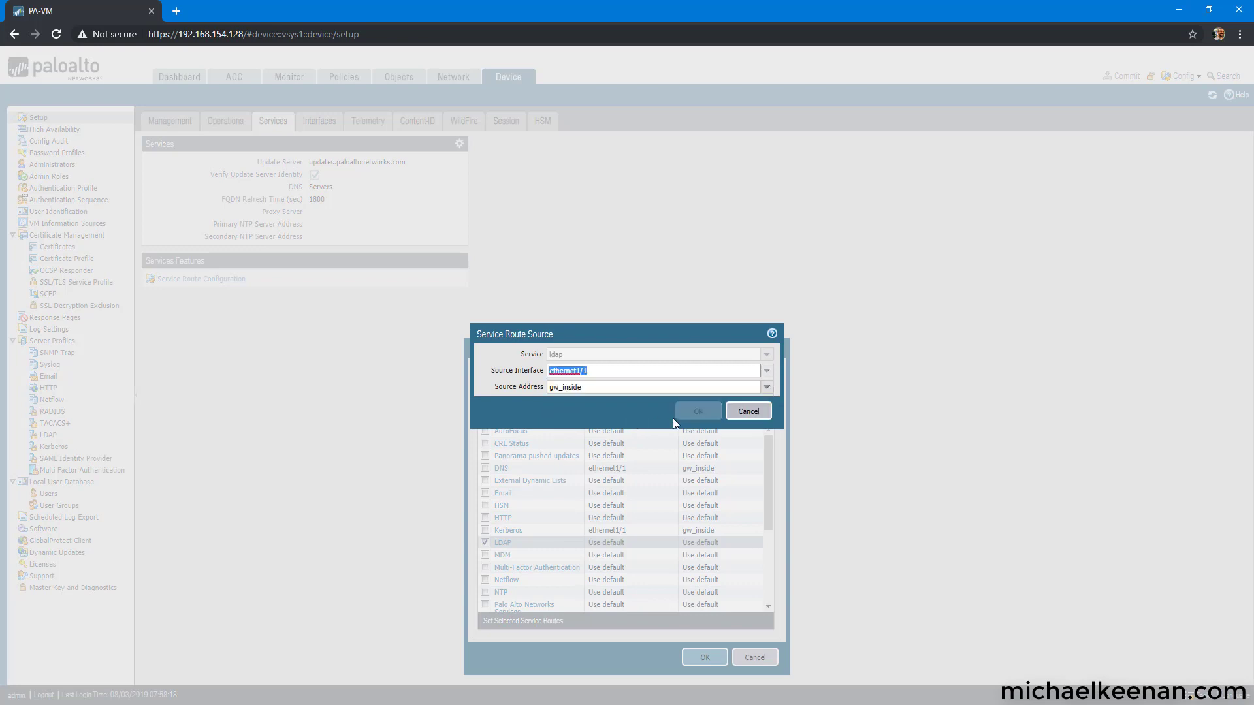
click(698, 412)
scroll(716, 499, down, 3)
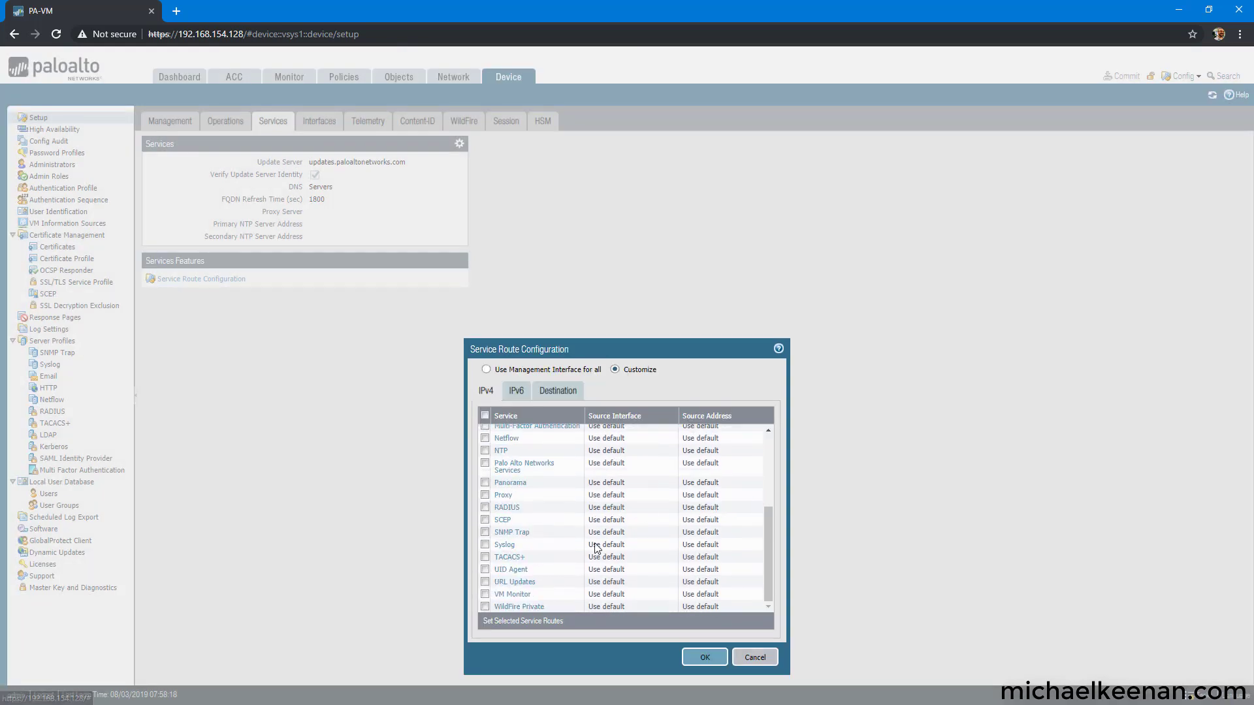
click(513, 570)
click(766, 371)
click(610, 411)
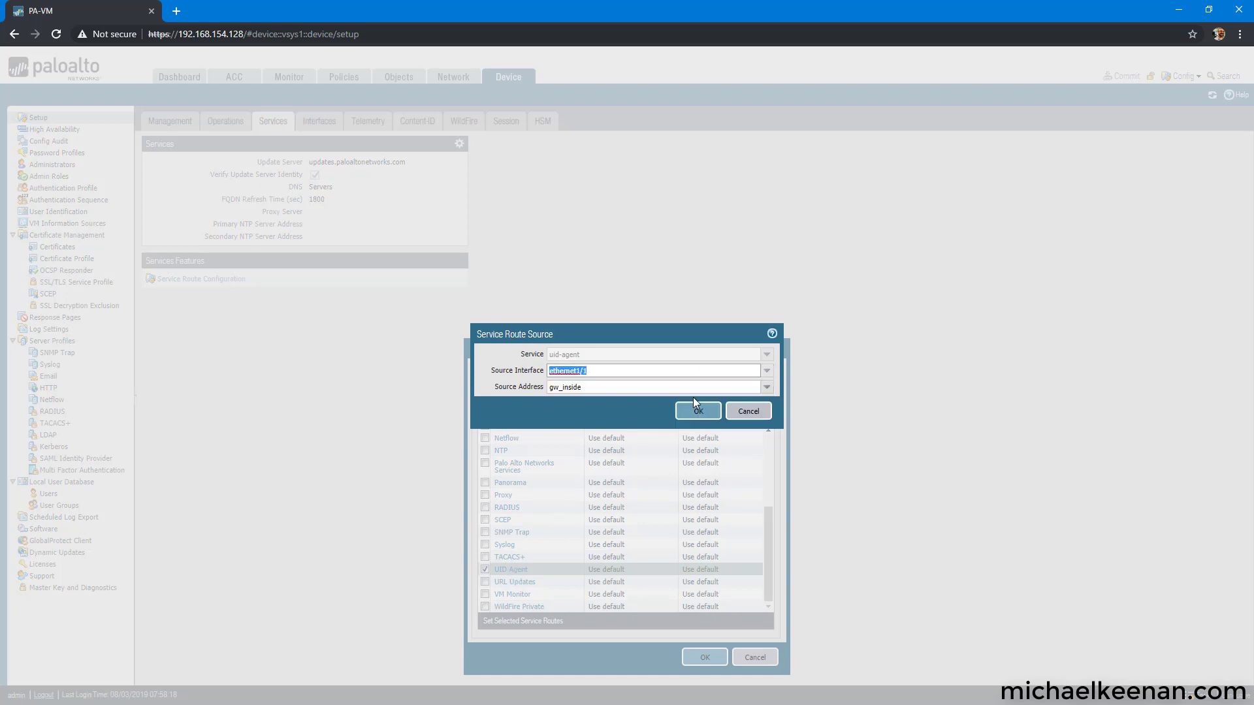
click(698, 413)
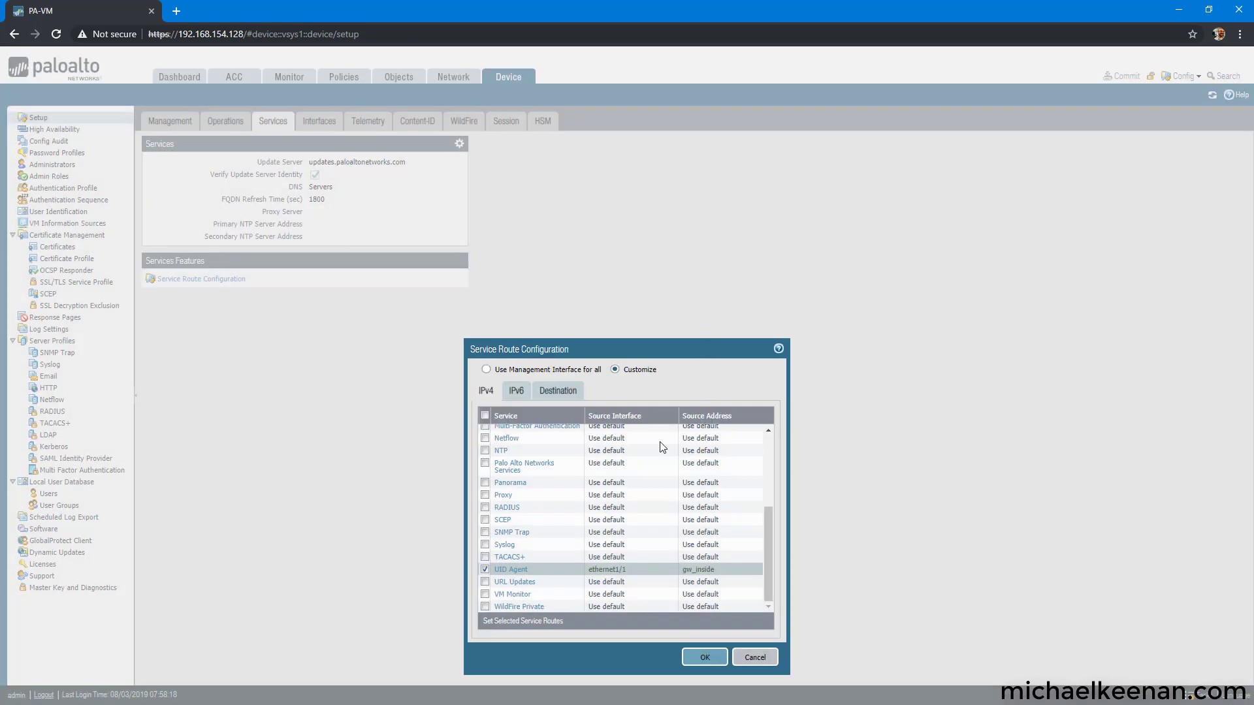
click(705, 658)
click(227, 279)
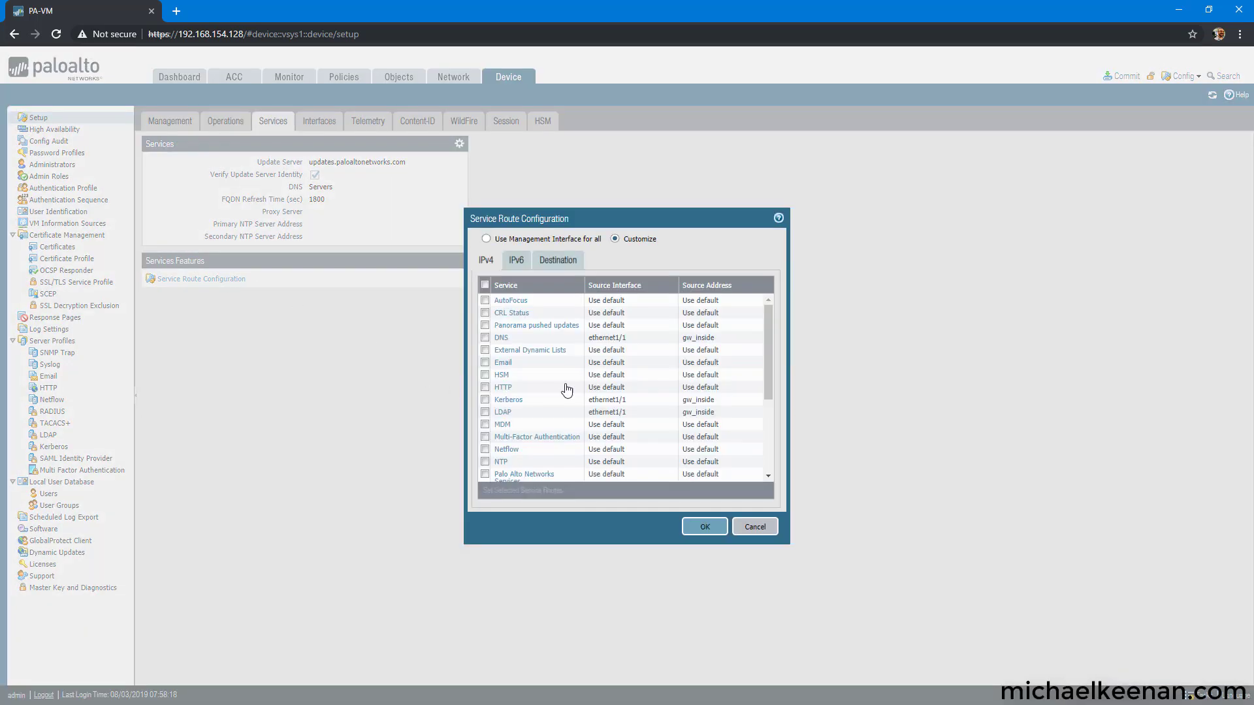
- Add a destination service route for Windows_Server_2012 with source address gw_inside and save it
click(559, 260)
click(495, 447)
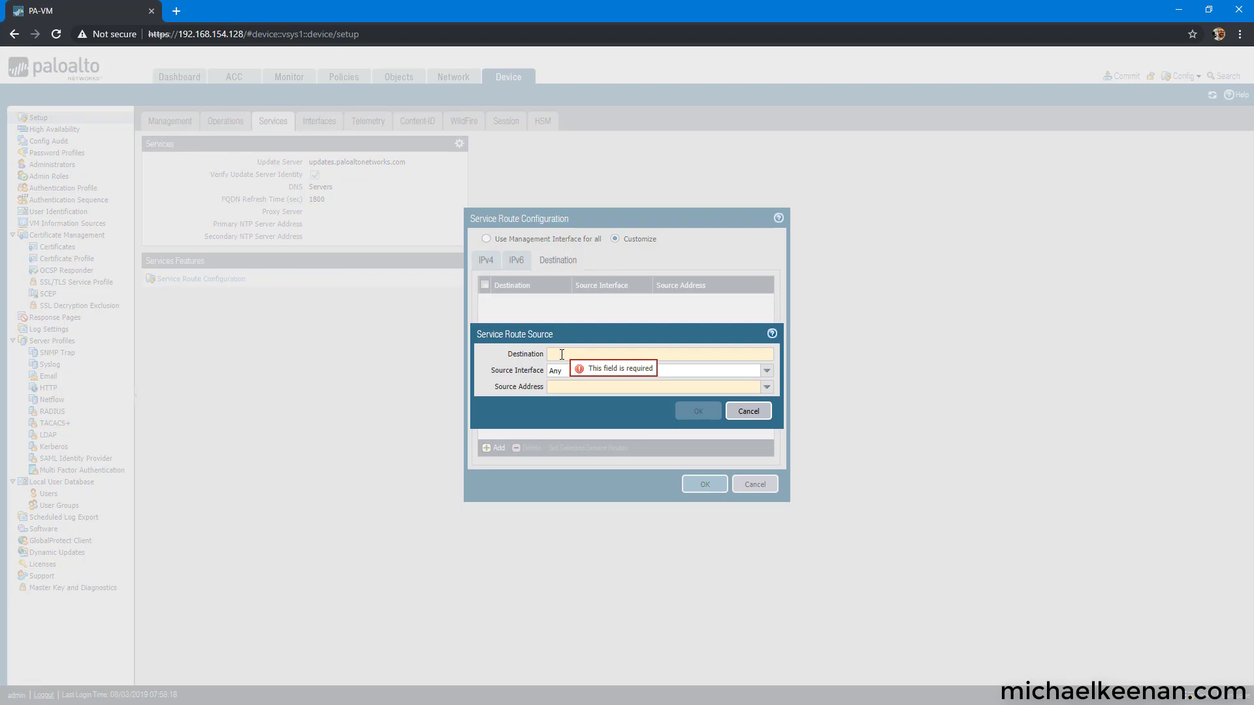
click(561, 354)
text(Windows)
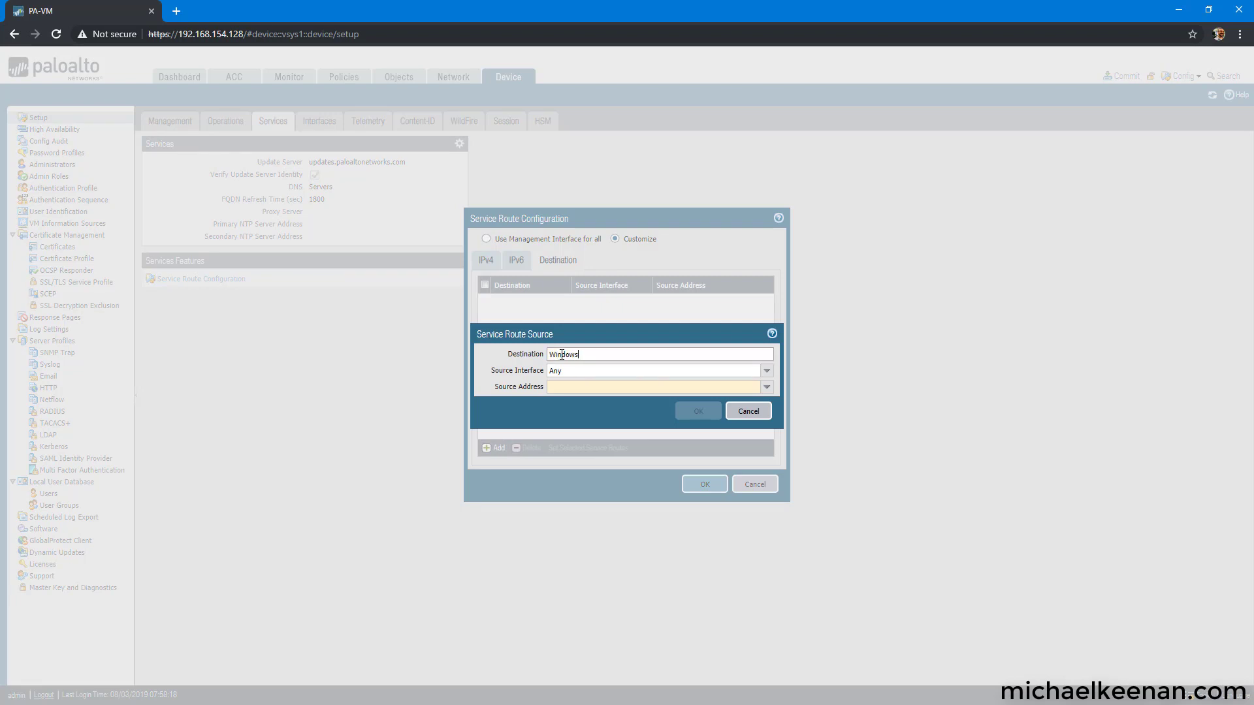
text(_Server_2012)
click(767, 387)
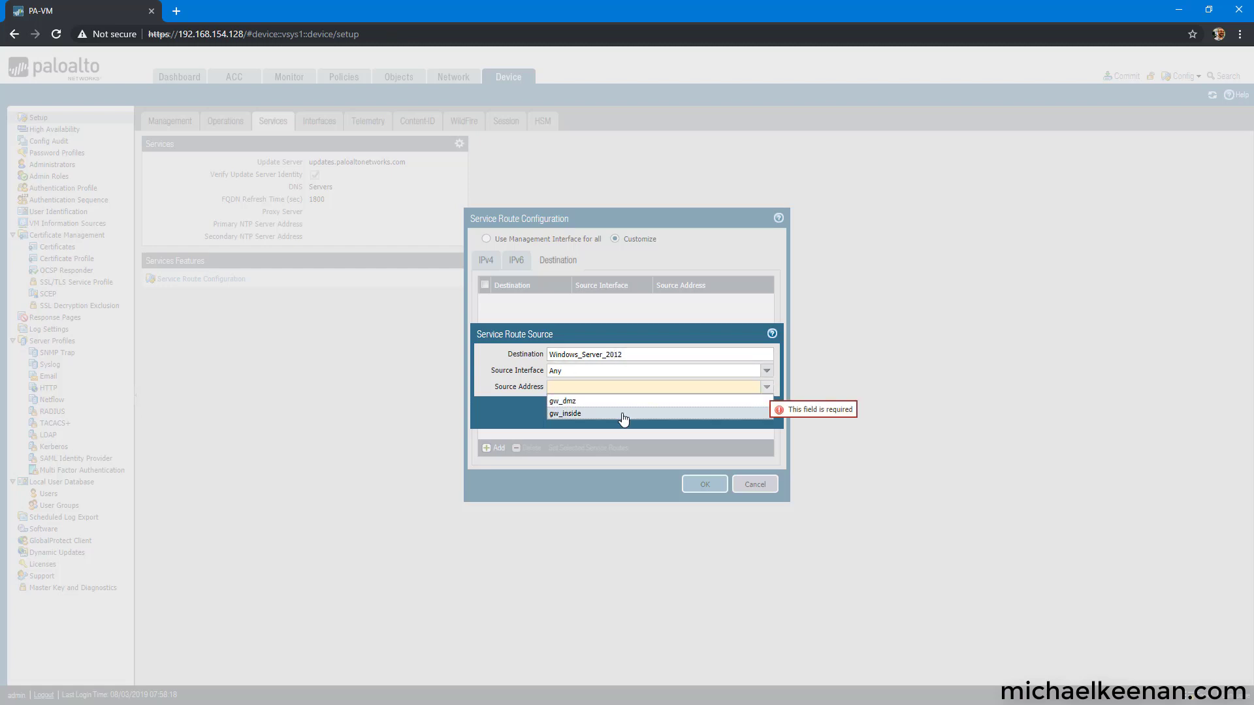
click(585, 414)
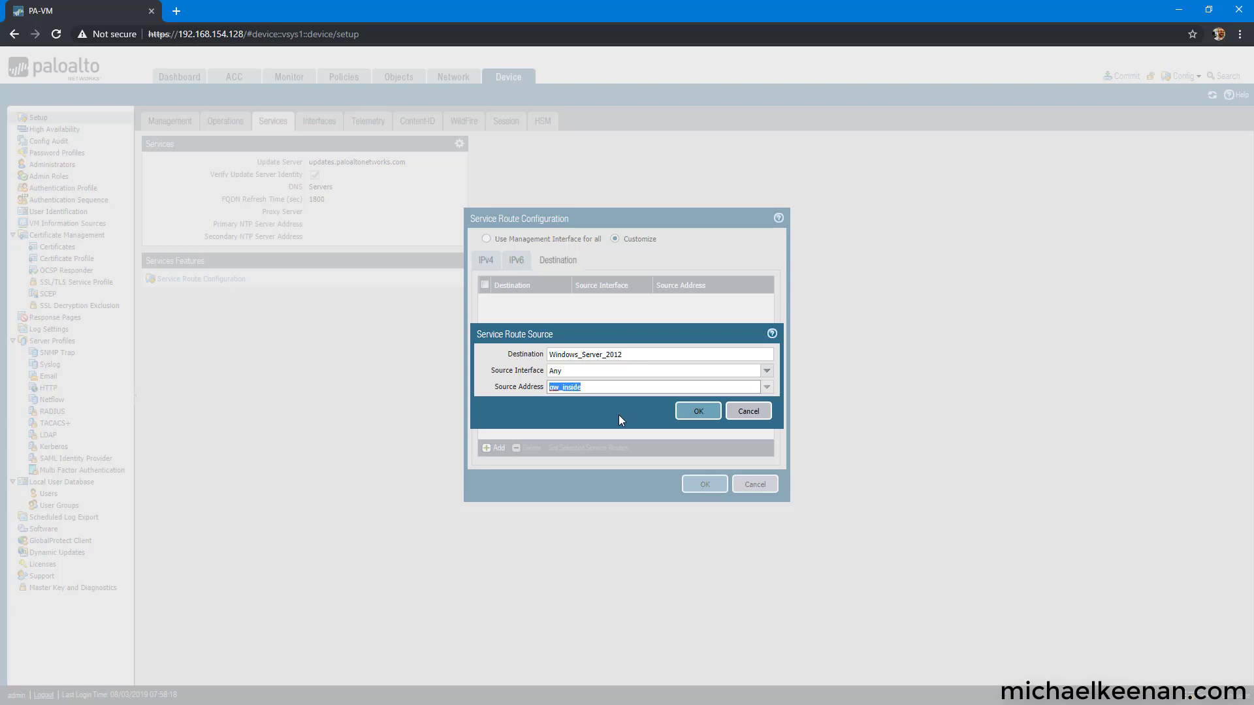
click(694, 412)
click(709, 490)
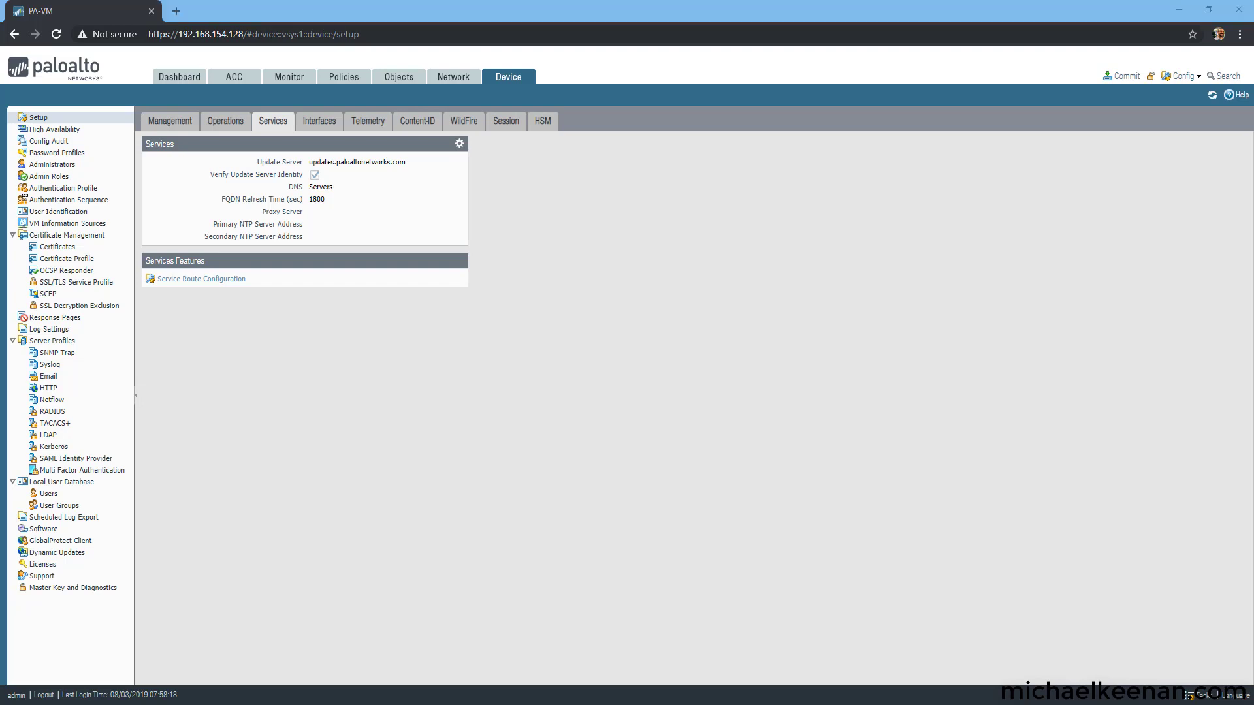
click(75, 213)
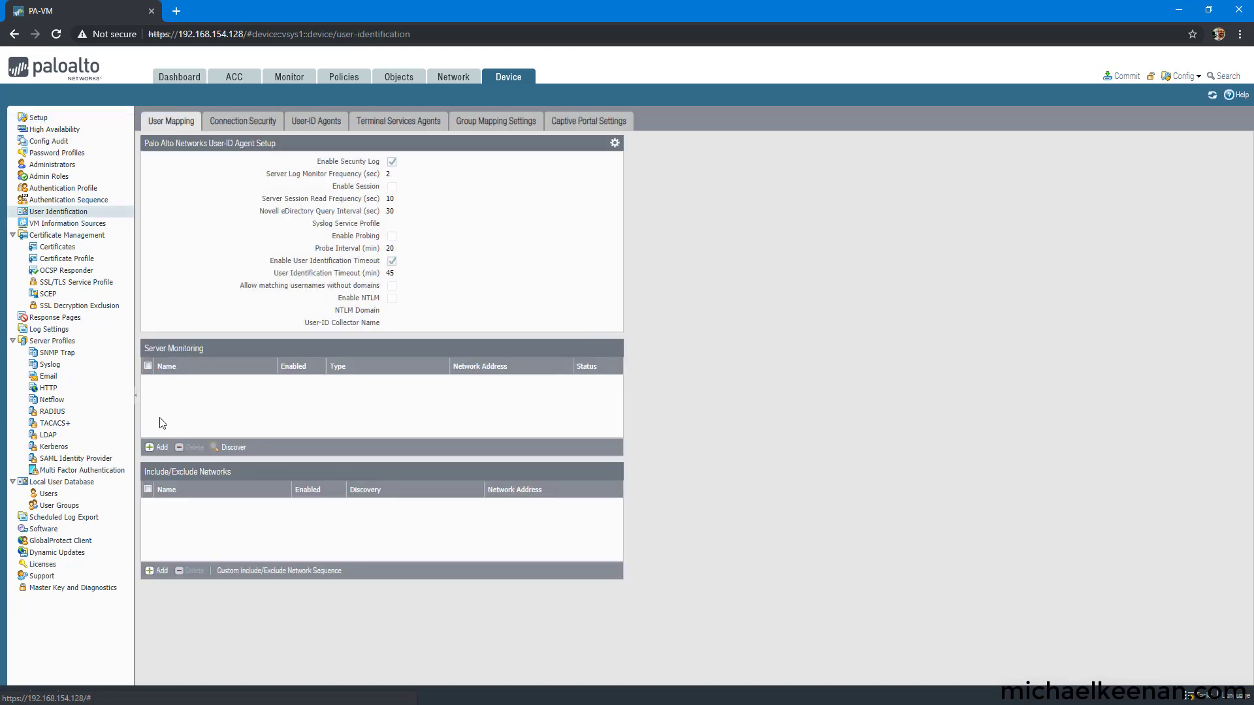
- Add a Server Monitoring entry named Windows_Server_2012 with network address 10.2.2.200
click(156, 449)
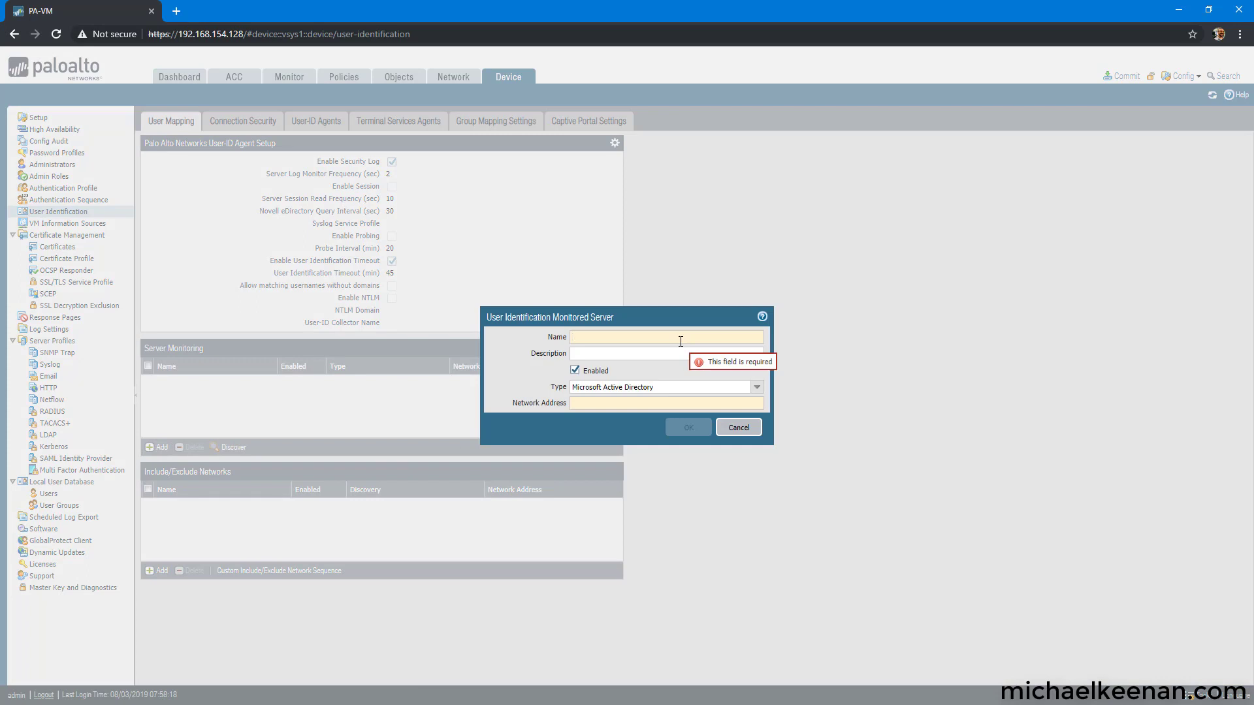
text(Server_)
key(BackSpace)
key(BackSpace)
key(BackSpace)
key(BackSpace)
key(BackSpace)
key(BackSpace)
key(BackSpace)
text(Wind)
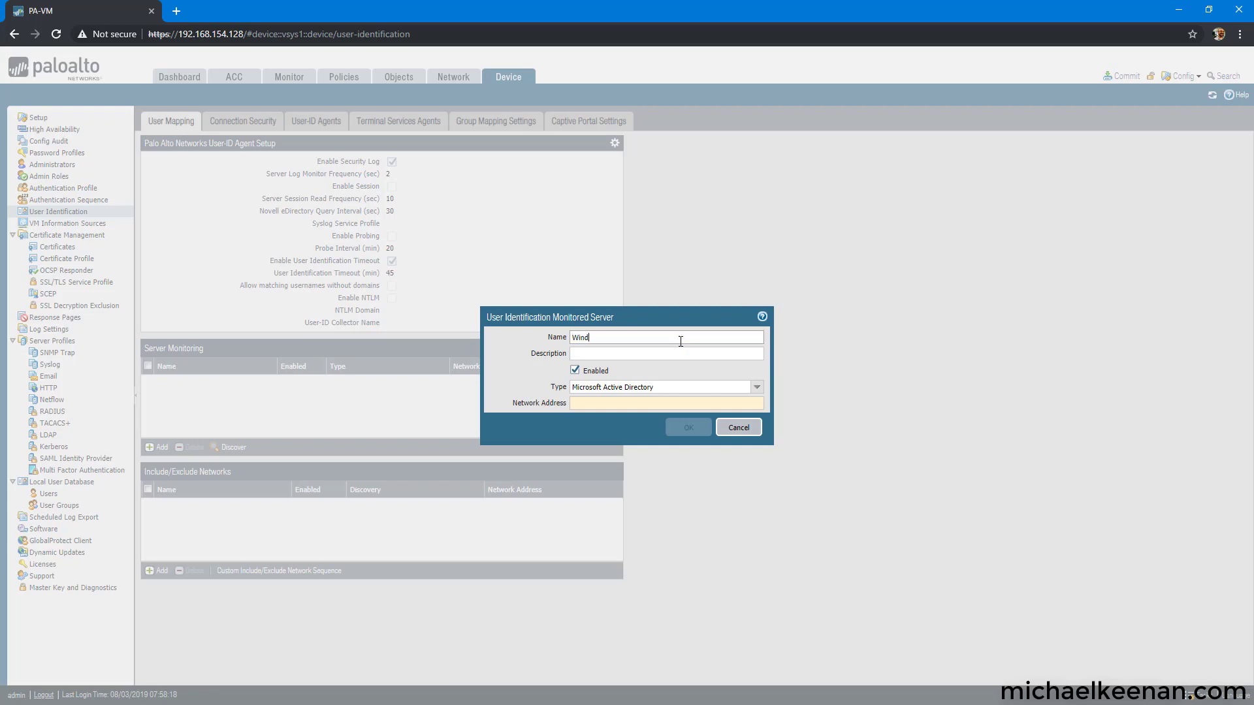
text(ows)
key(BackSpace)
text(_Server_20012)
key(BackSpace)
key(BackSpace)
text(12)
click(604, 405)
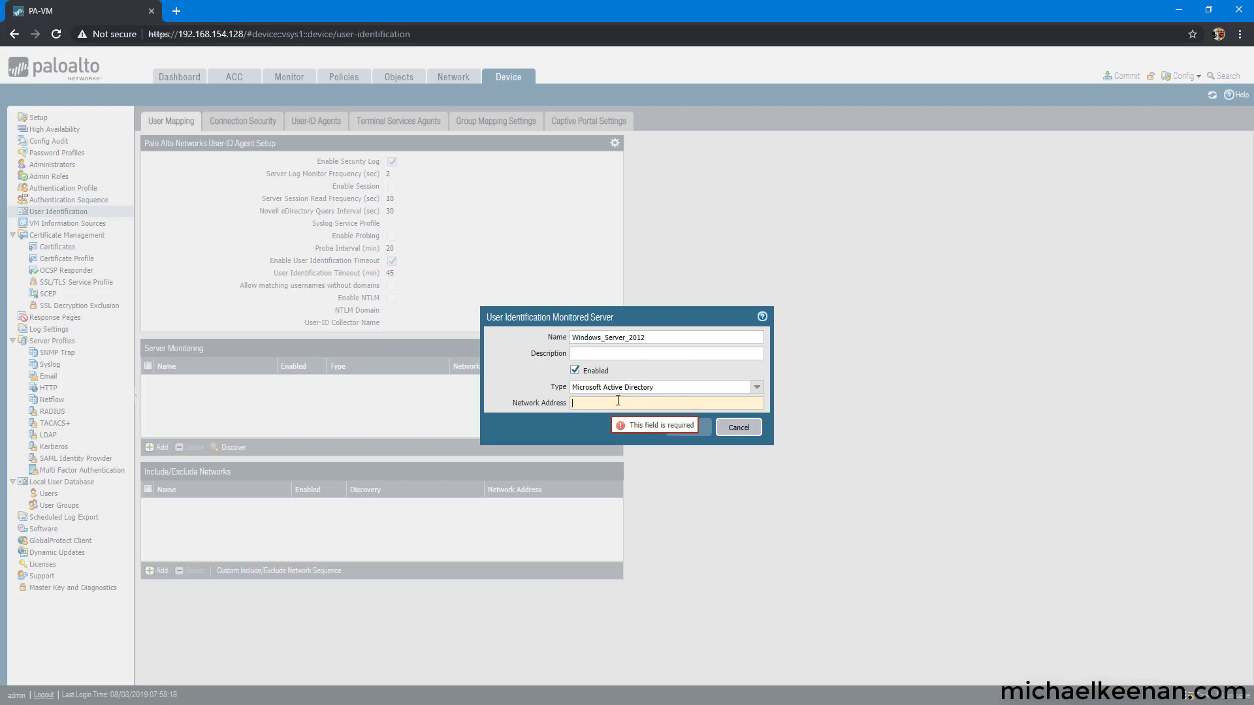
text(10.2)
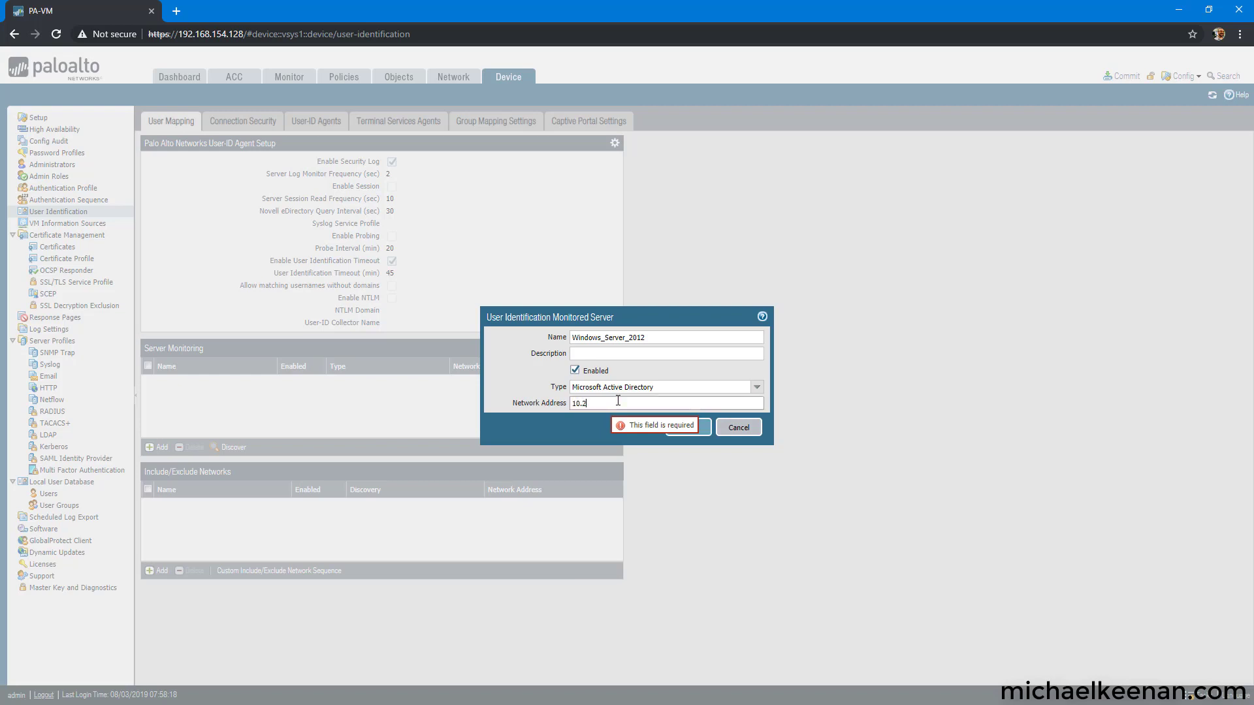
text(.2.200)
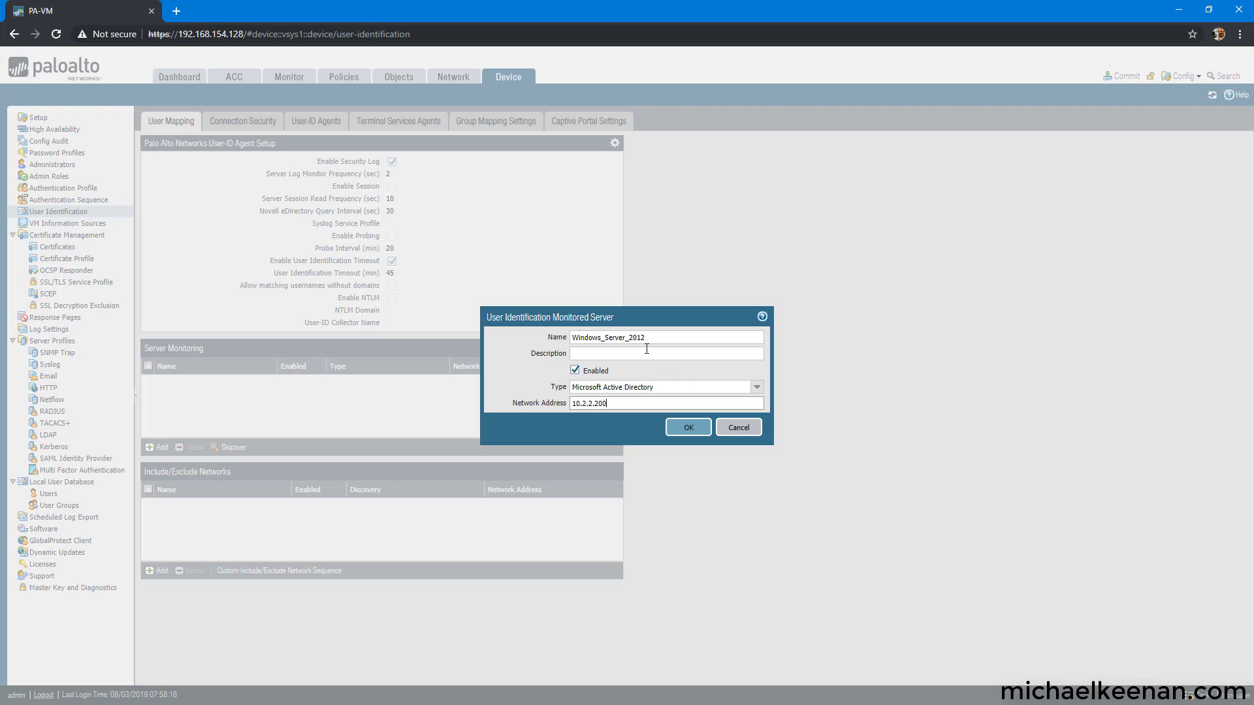
click(683, 430)
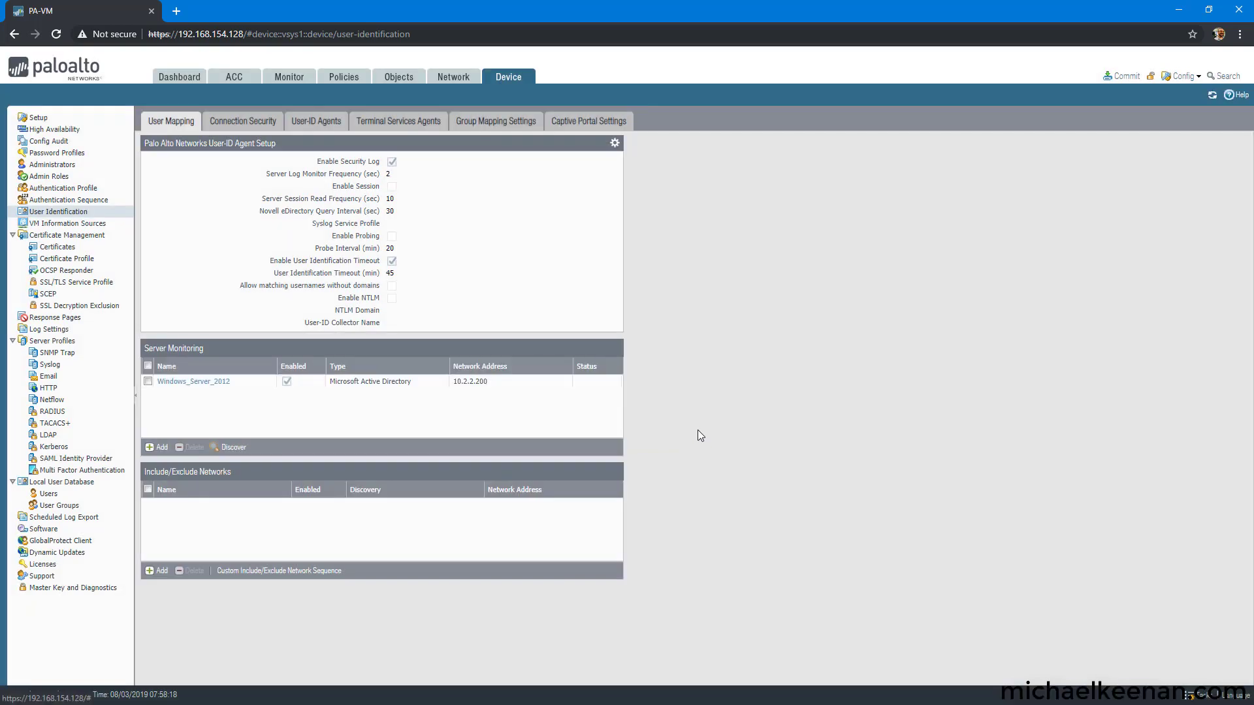
- Set User-ID WMI authentication to the domain userid account and its password, then view Network zones
click(614, 145)
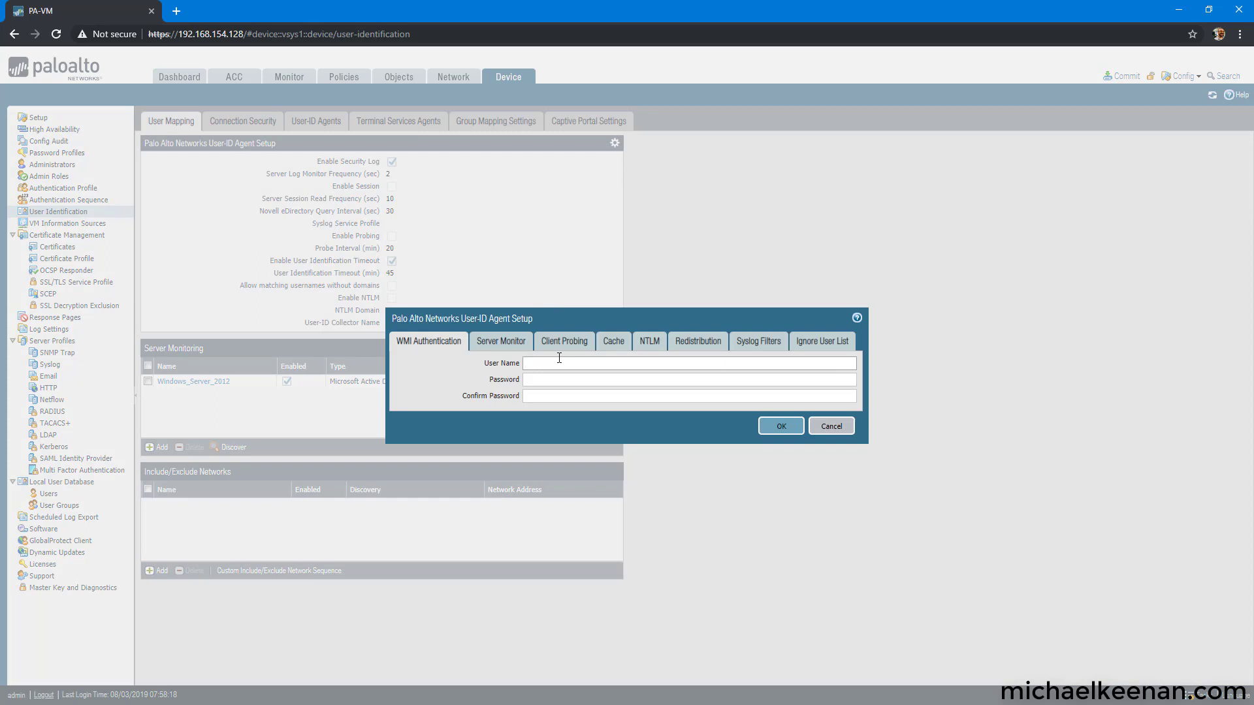
text(michaelkeenan\userid)
key(Tab)
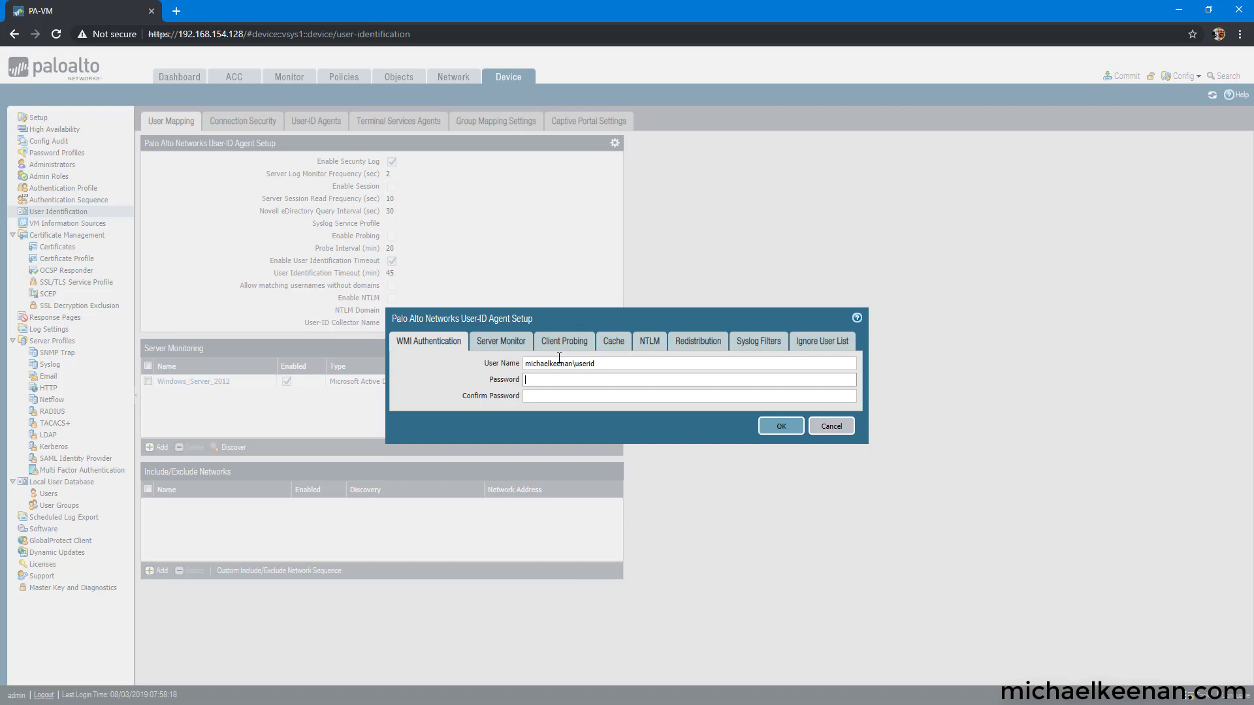
text(•••••••••)
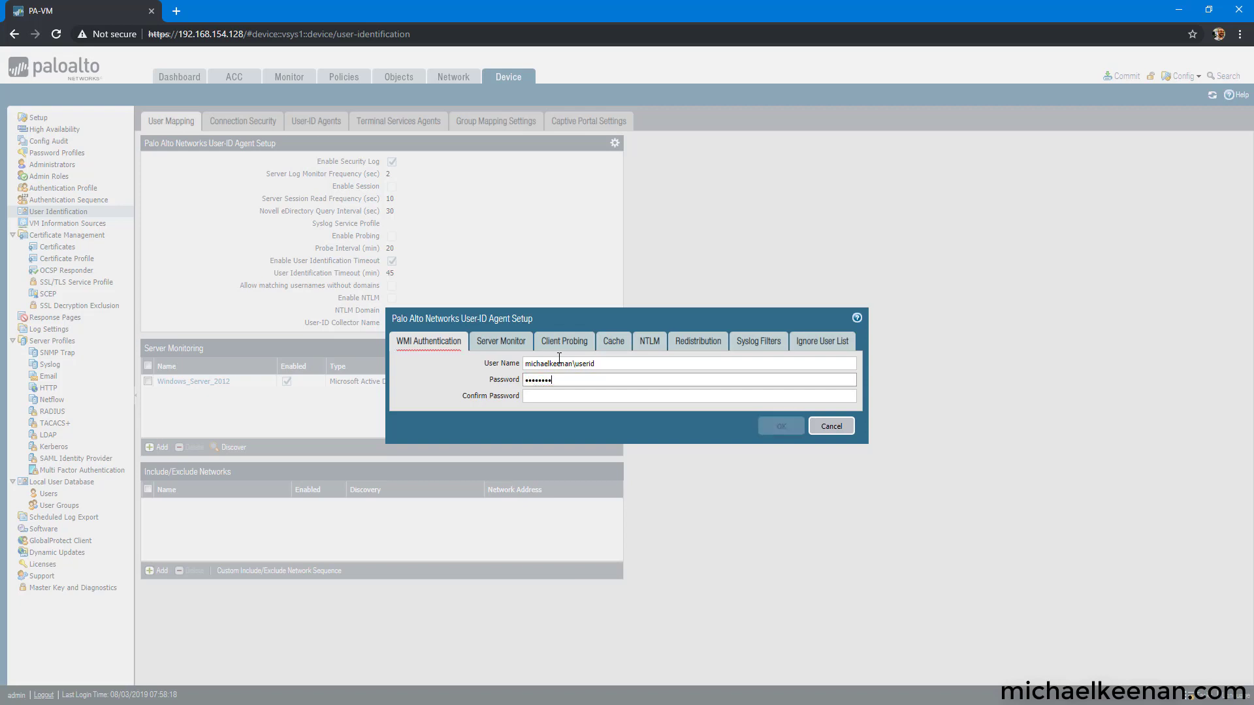
key(Tab)
text(•••••••••)
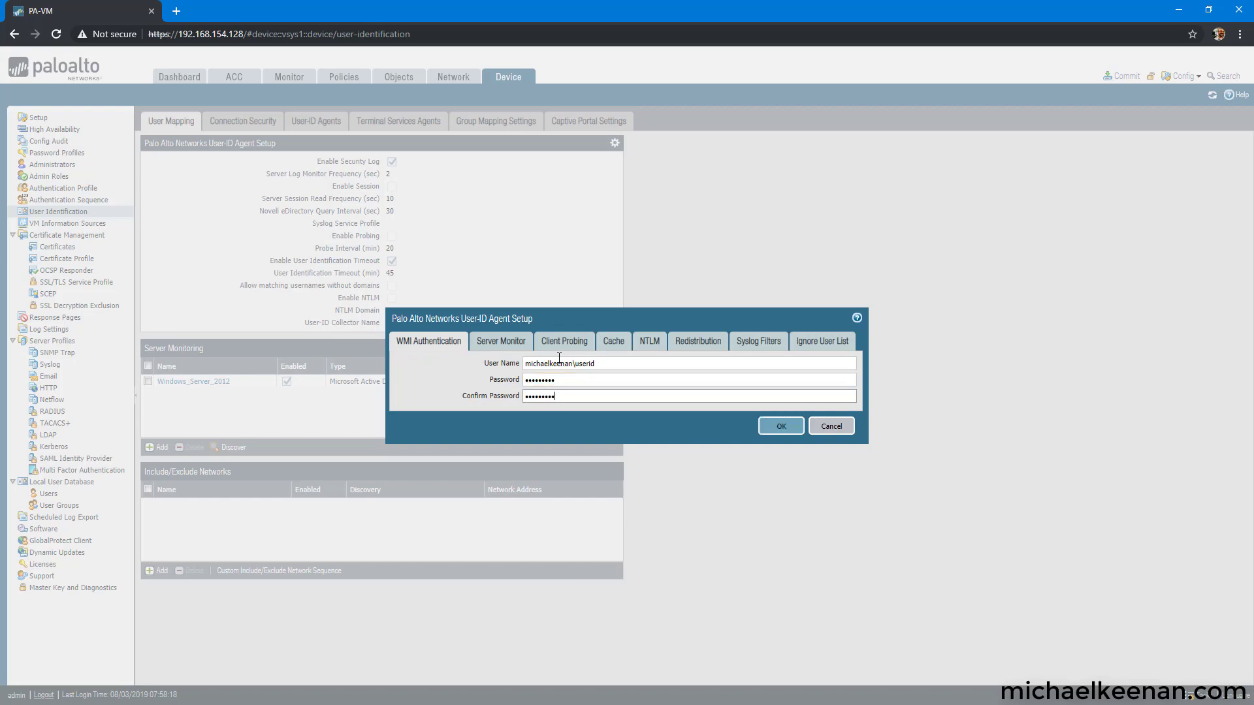
click(770, 427)
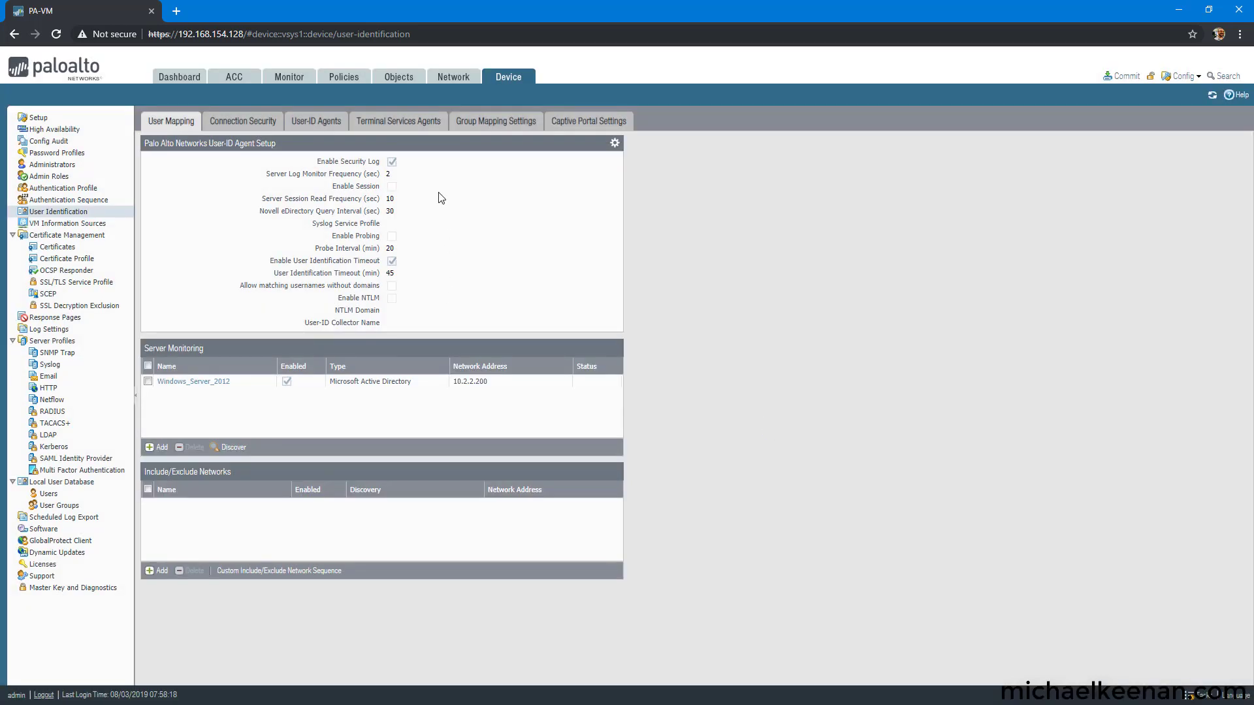
click(456, 83)
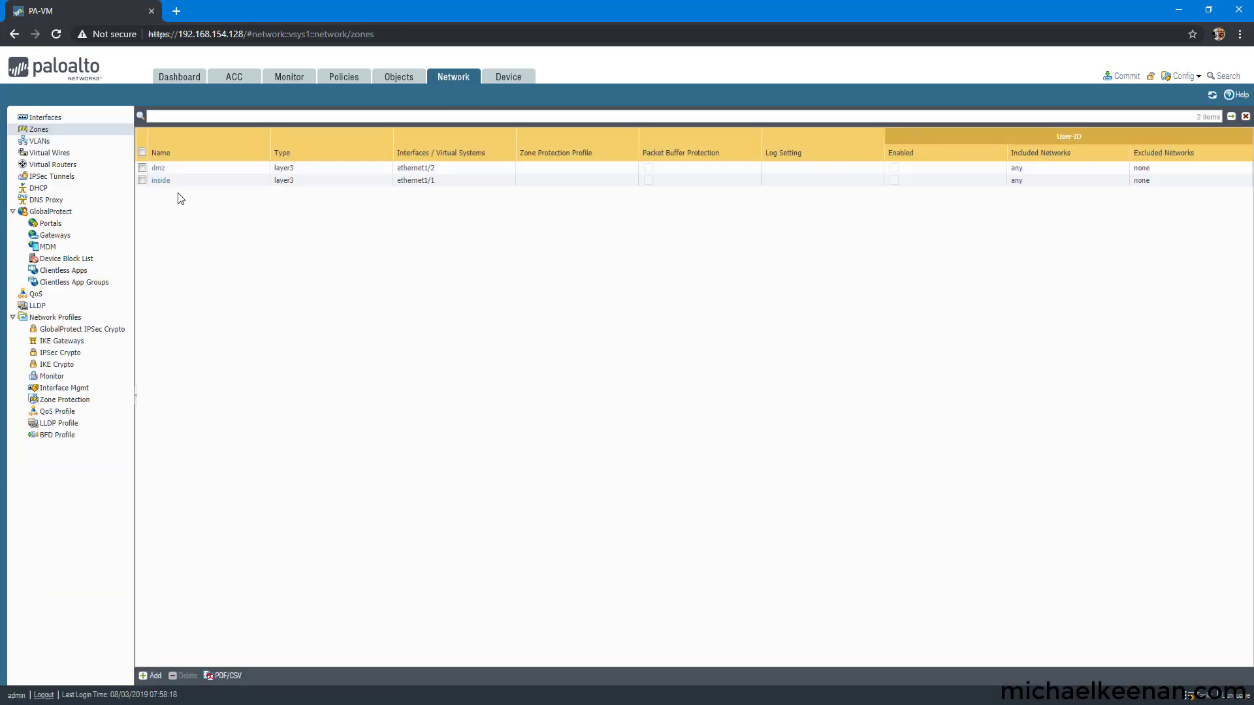
- Enable User Identification on the inside zone and save it
click(161, 182)
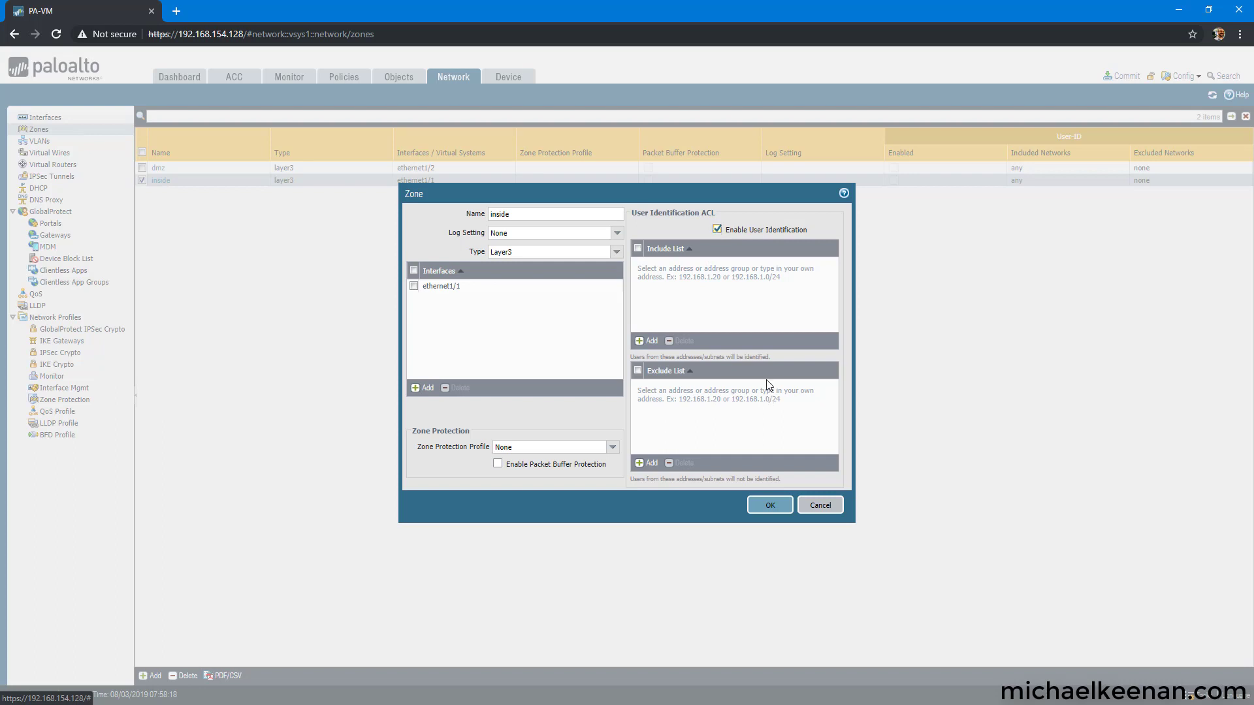
click(773, 507)
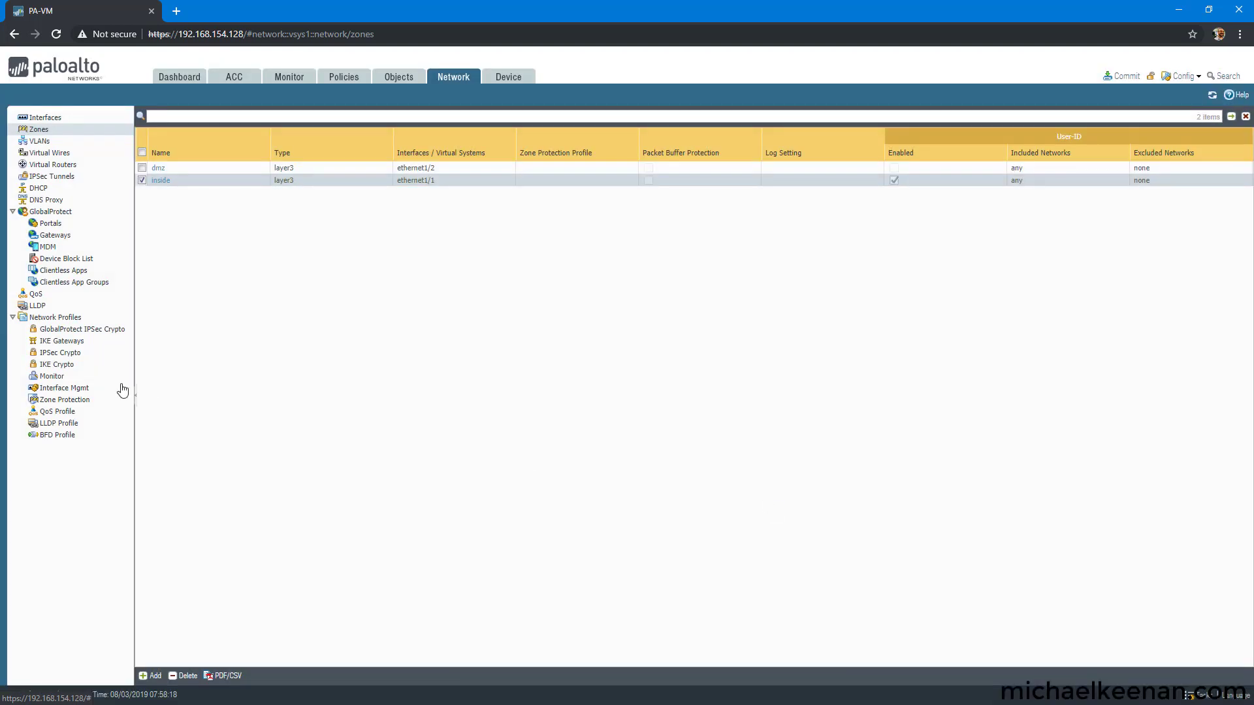
- Create a new interface management profile named local_services
click(53, 389)
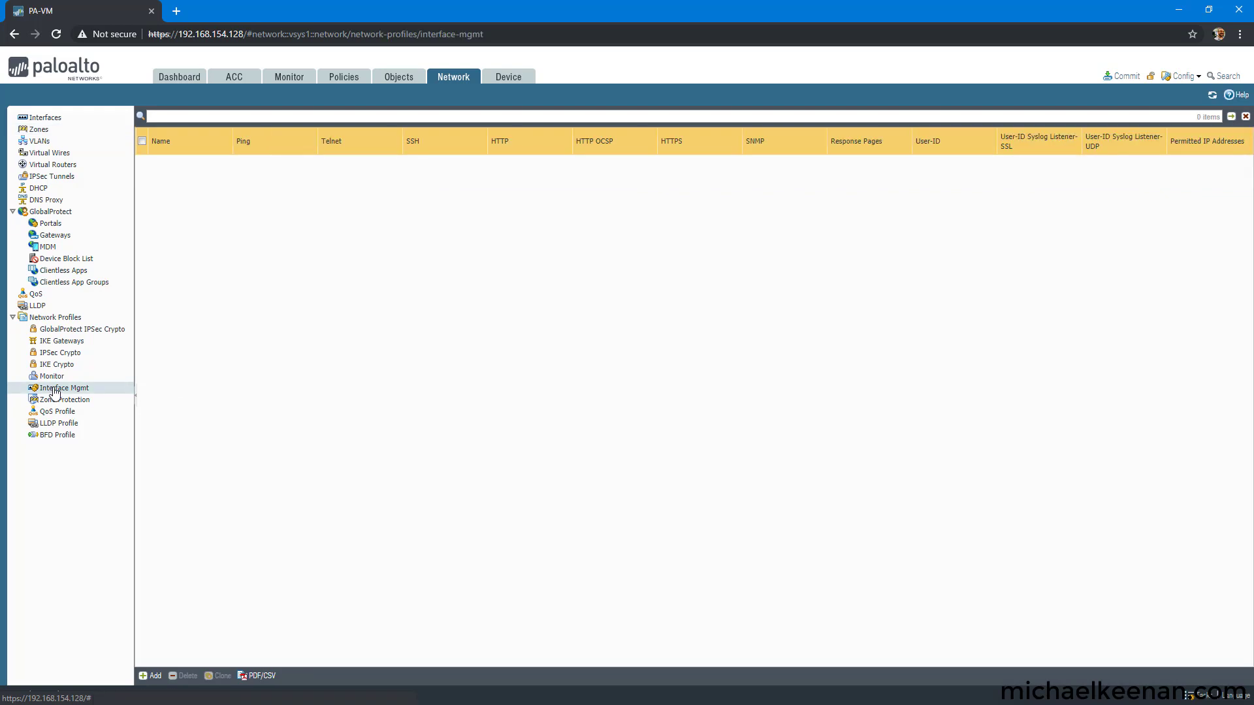
click(153, 680)
click(542, 240)
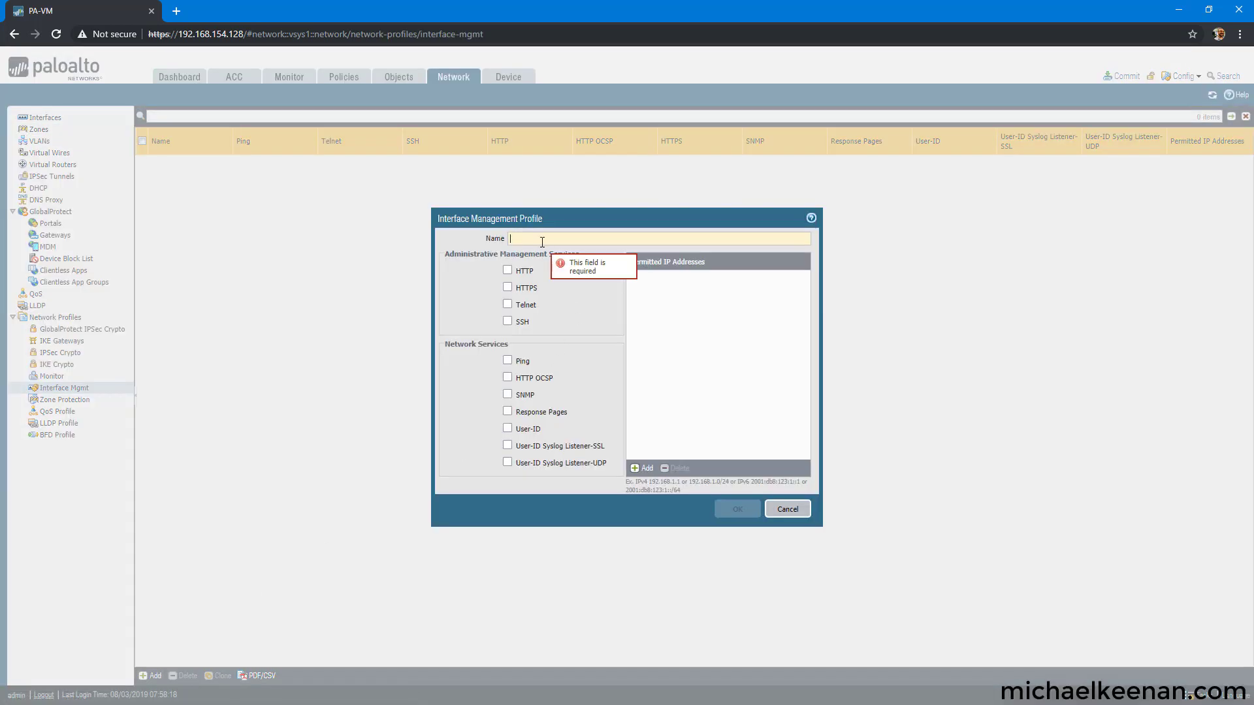
text(local_)
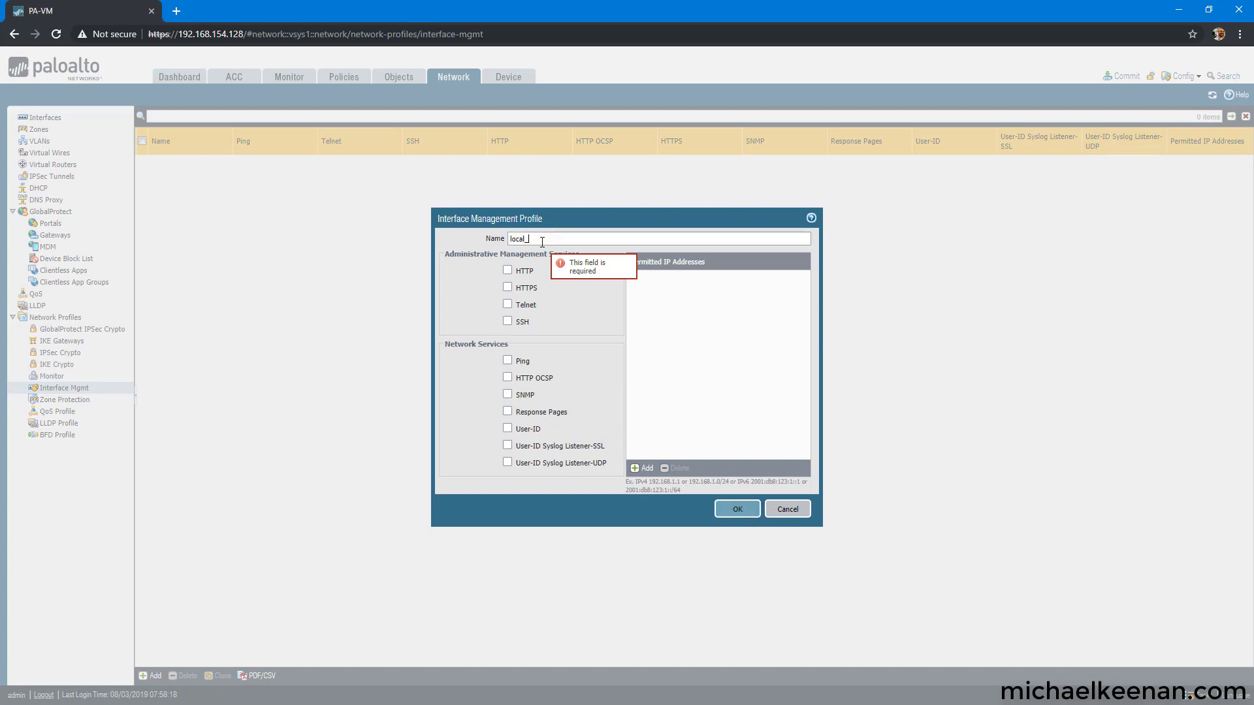
text(services)
- Allow Ping, User-ID and User-ID syslog listeners (SSL, UDP) from 10.0.0.0/8, and save the profile
click(508, 361)
click(507, 429)
click(508, 447)
click(508, 462)
click(640, 469)
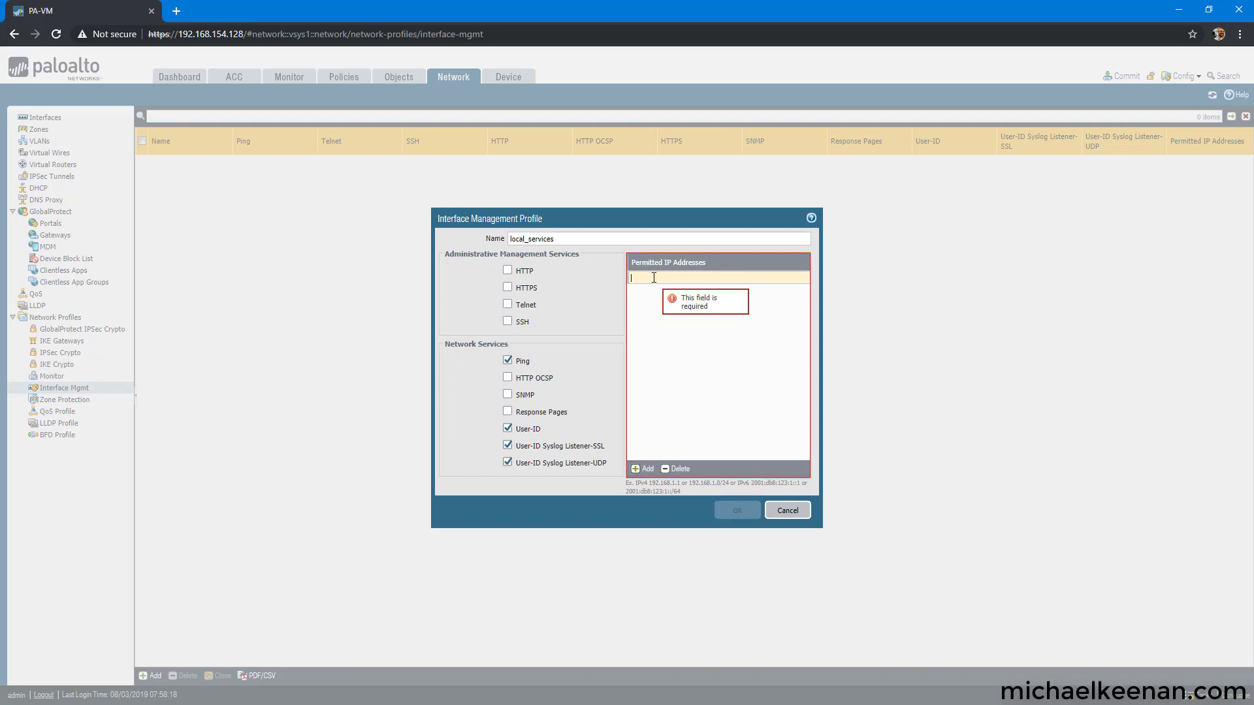
text(10.0.0.0/8)
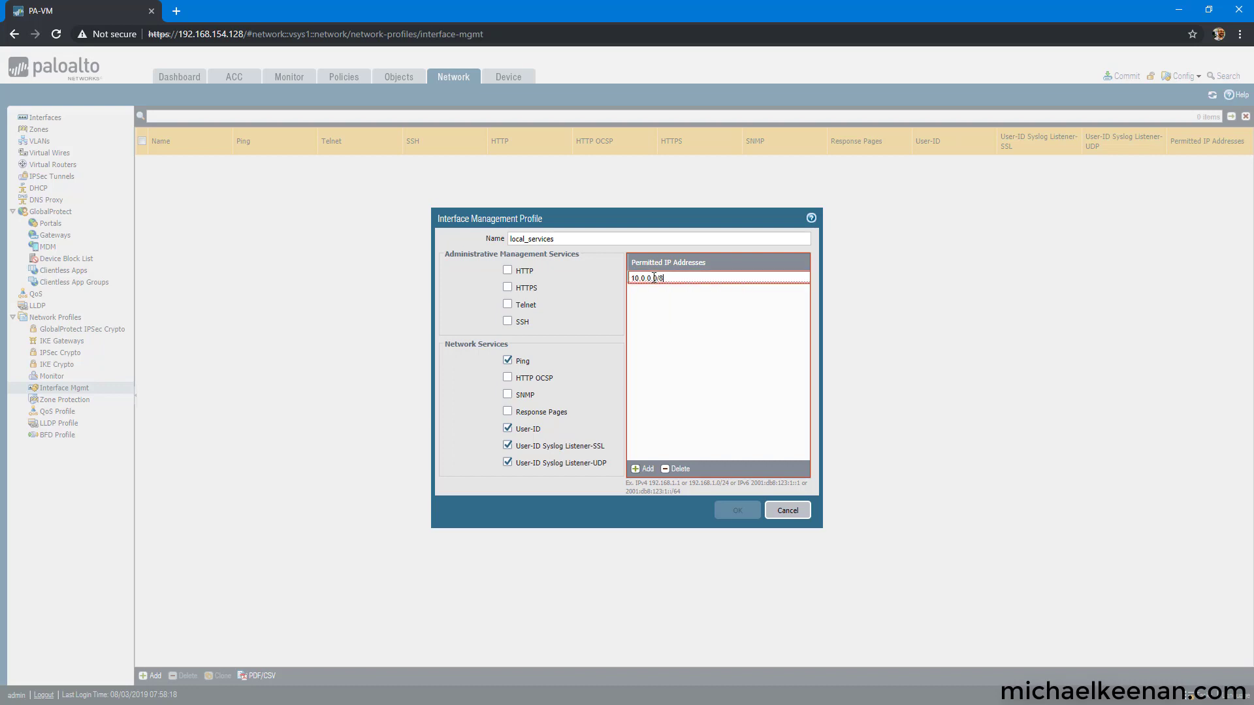
click(660, 500)
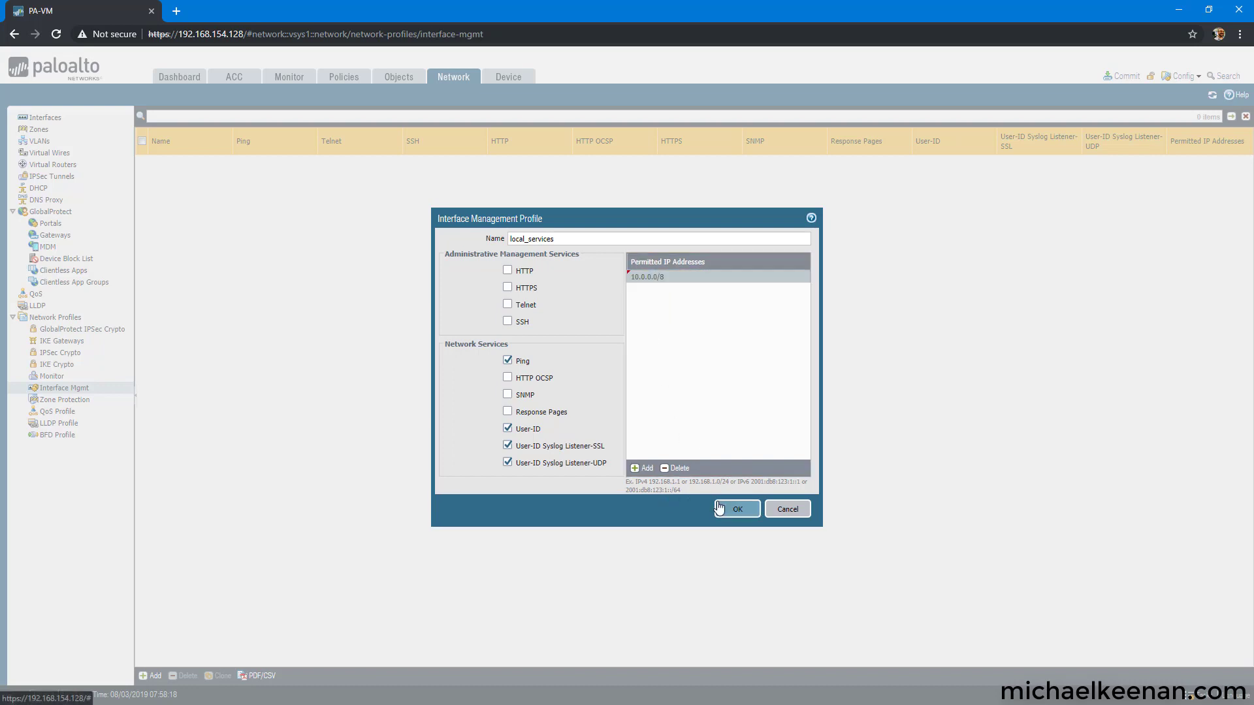
click(721, 508)
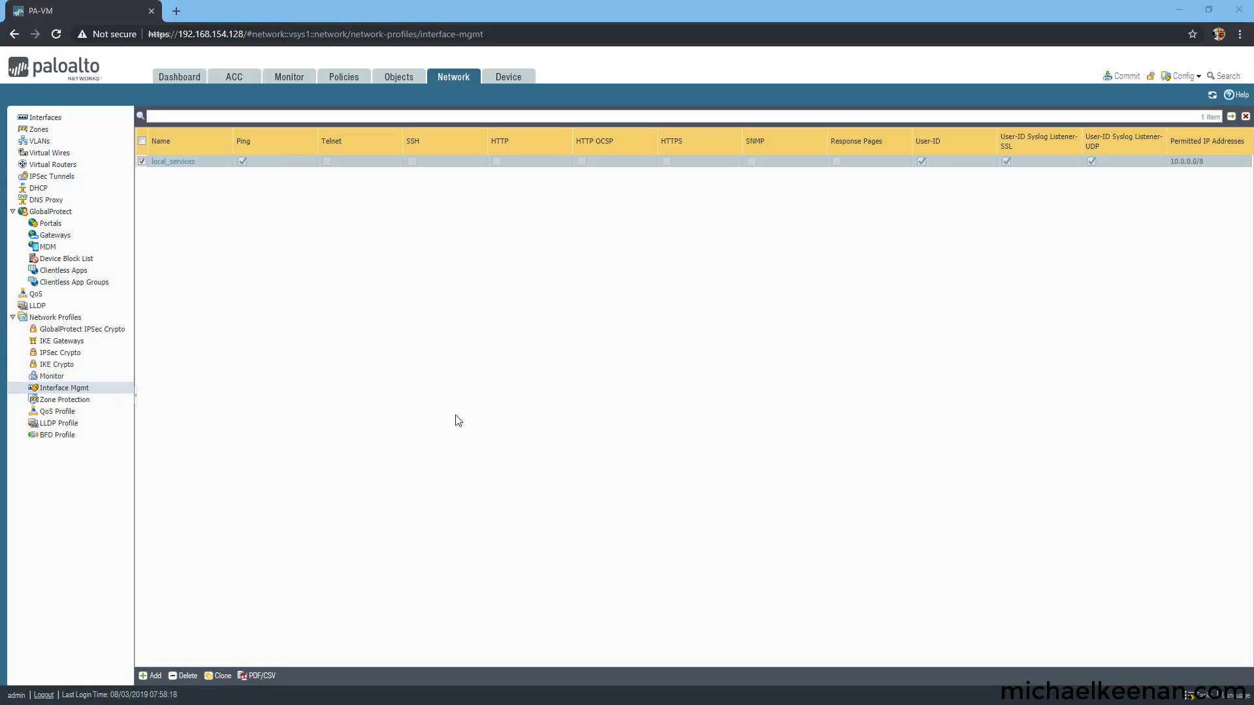
click(344, 80)
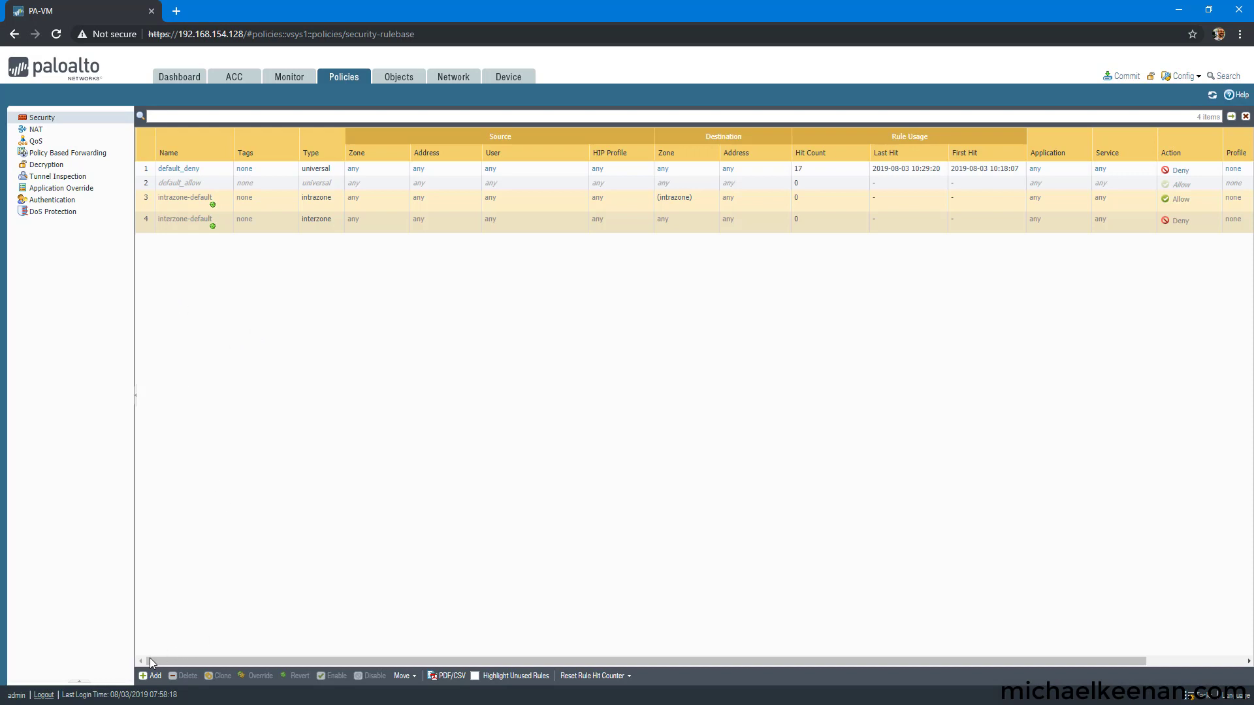
- Start a new security rule named user_auth
click(151, 676)
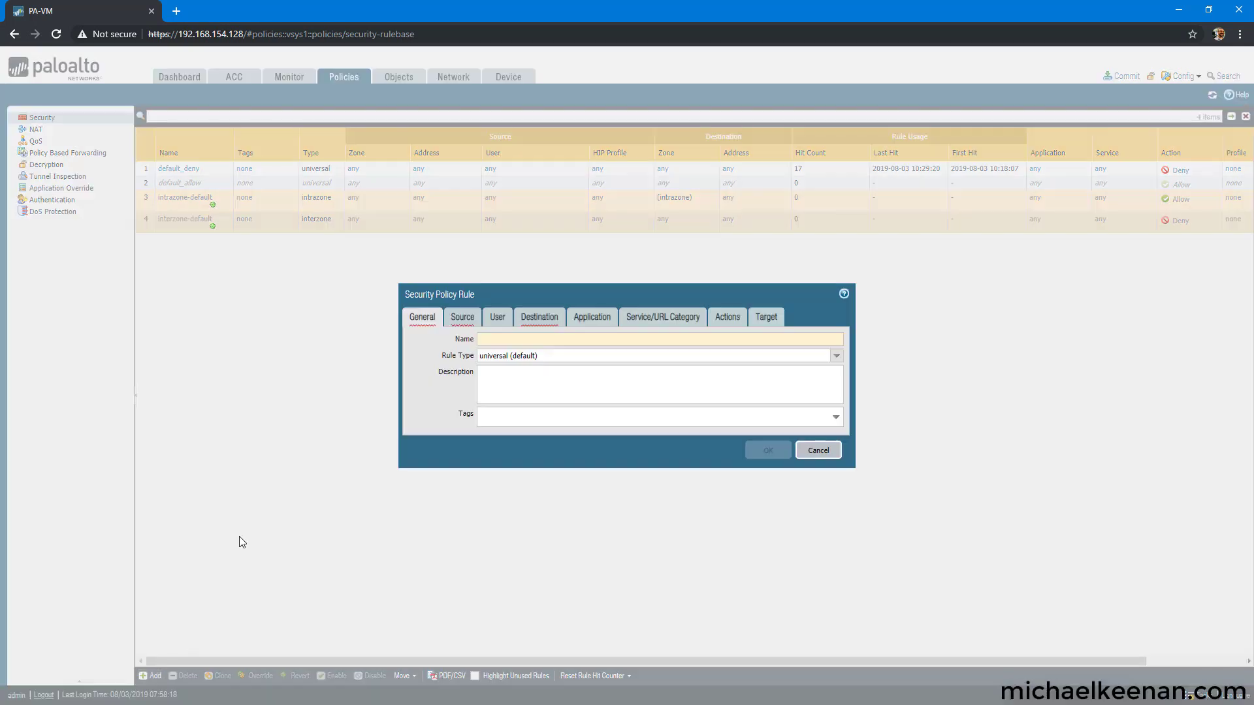
click(494, 338)
text(a)
key(BackSpace)
text(us)
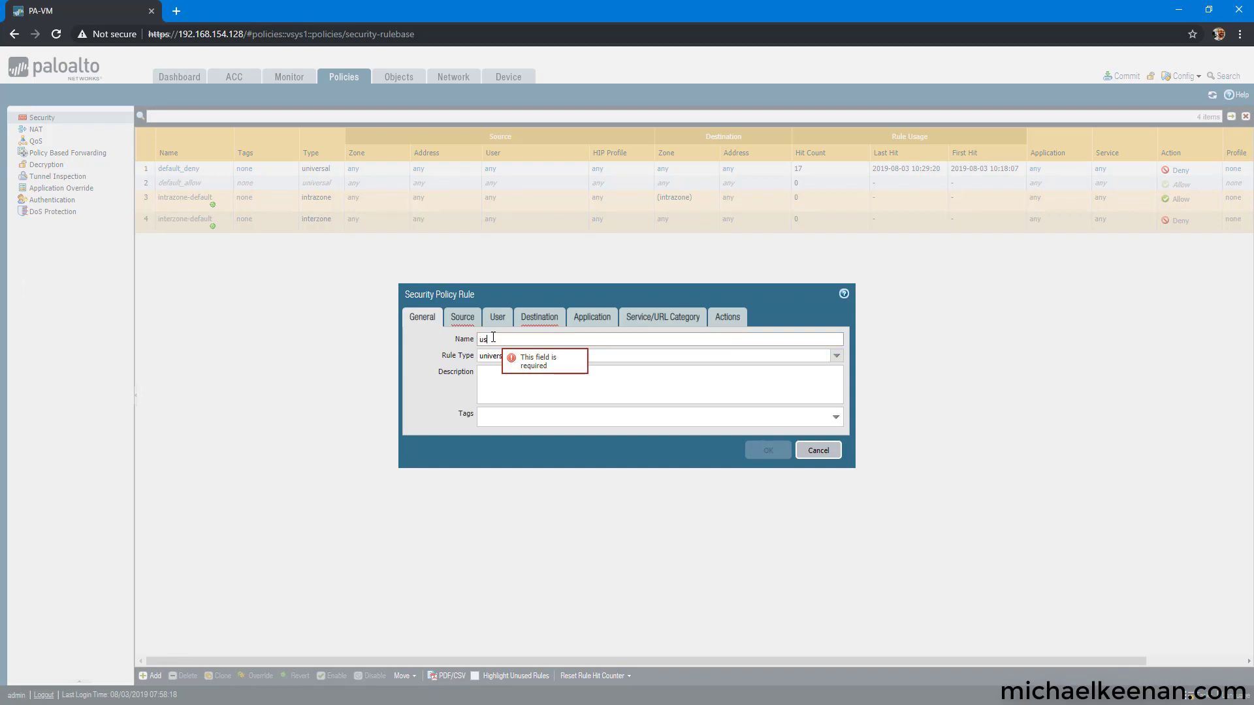
text(er_auth)
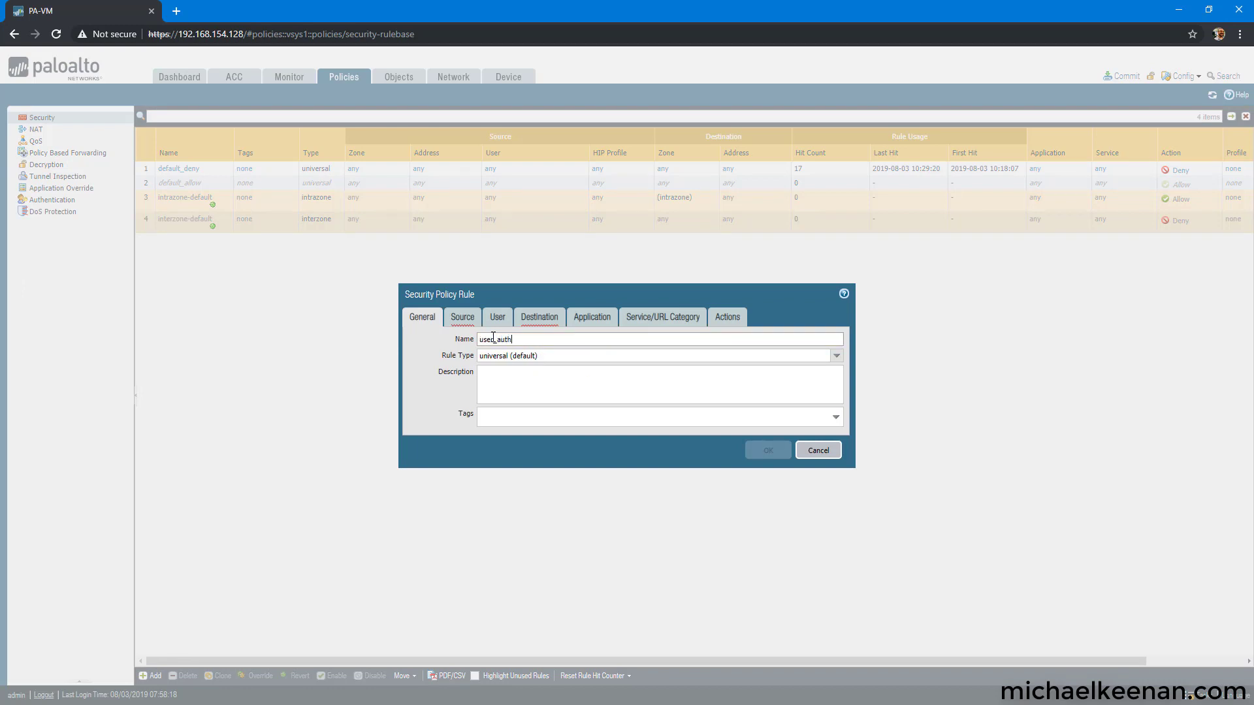
- Set the rule's source zone to inside, destination zone to dmz, and service to any
click(461, 318)
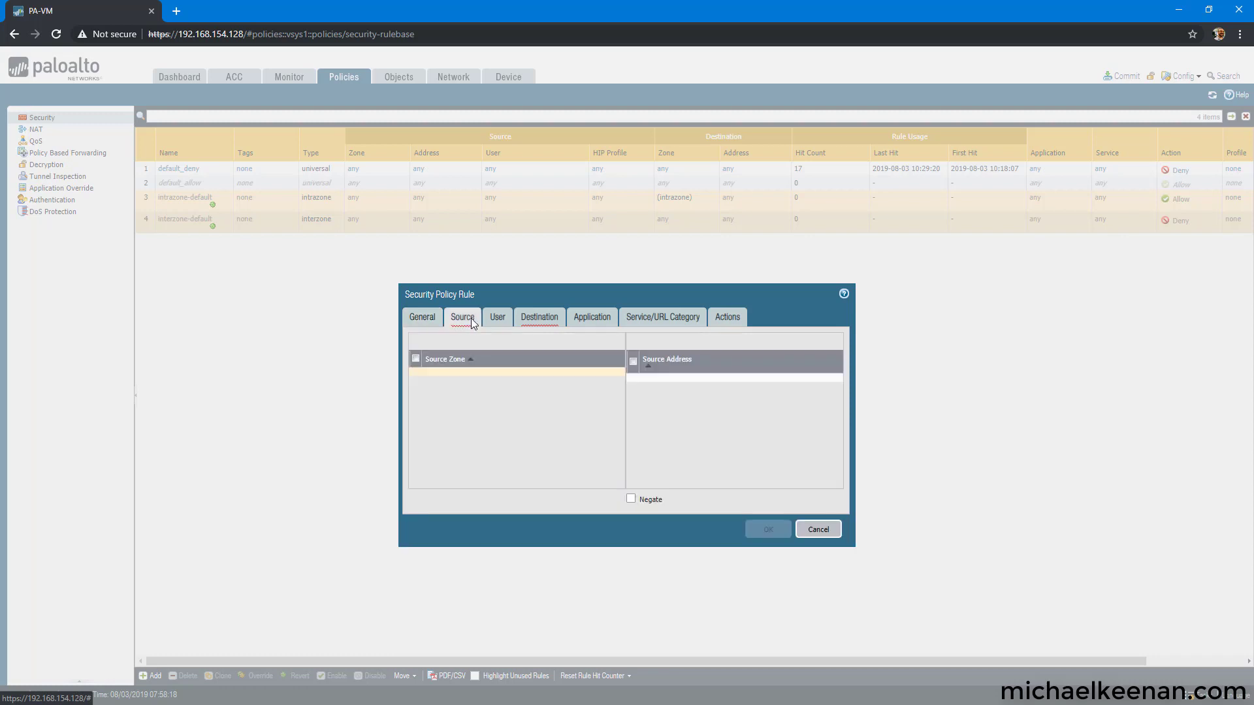
click(424, 480)
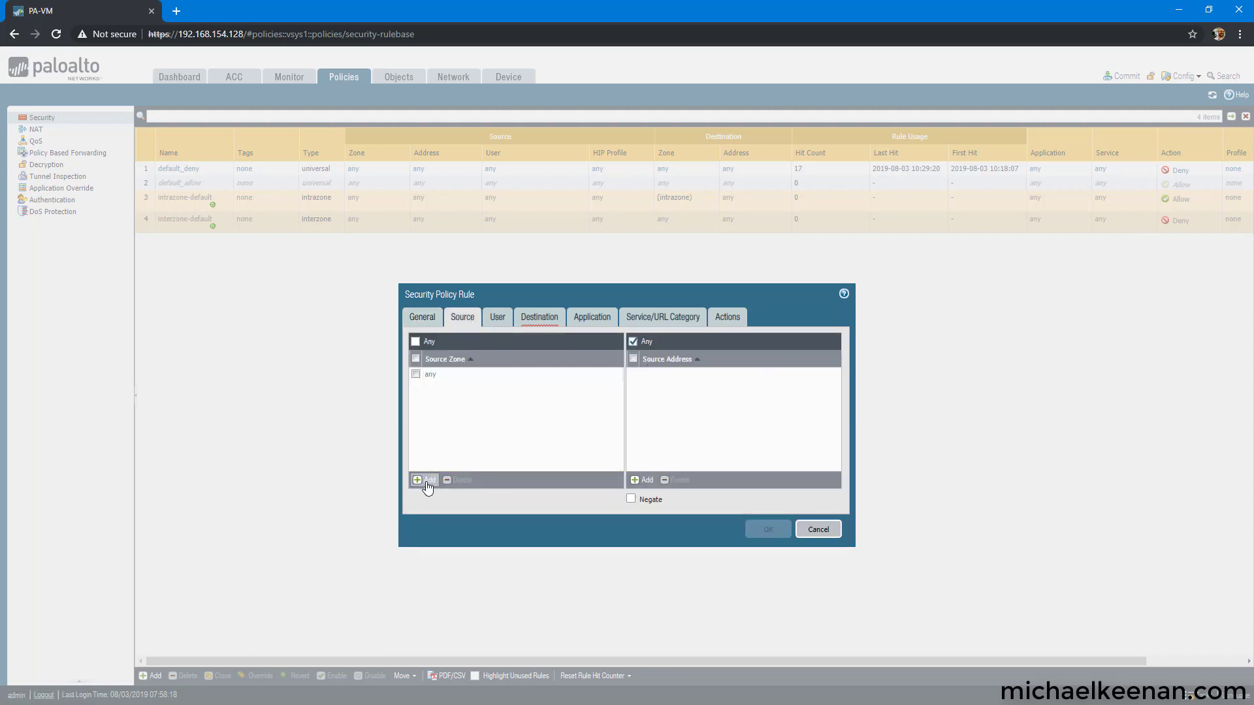
click(456, 401)
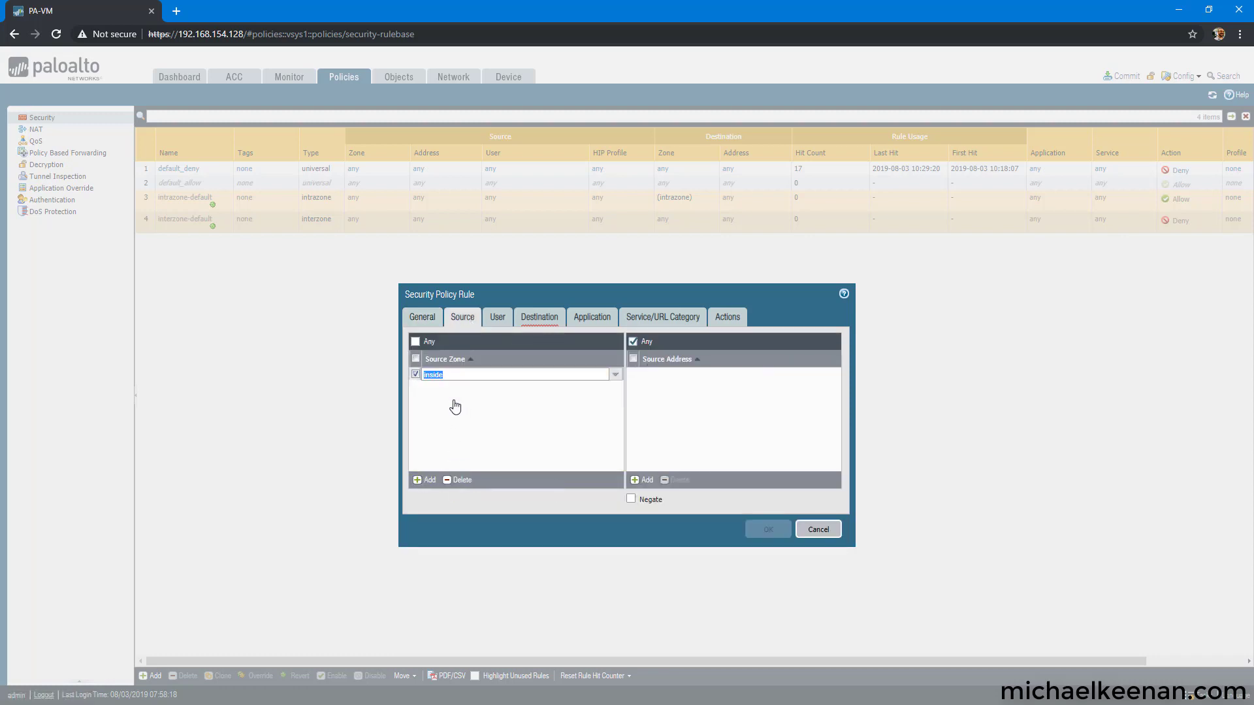
click(540, 317)
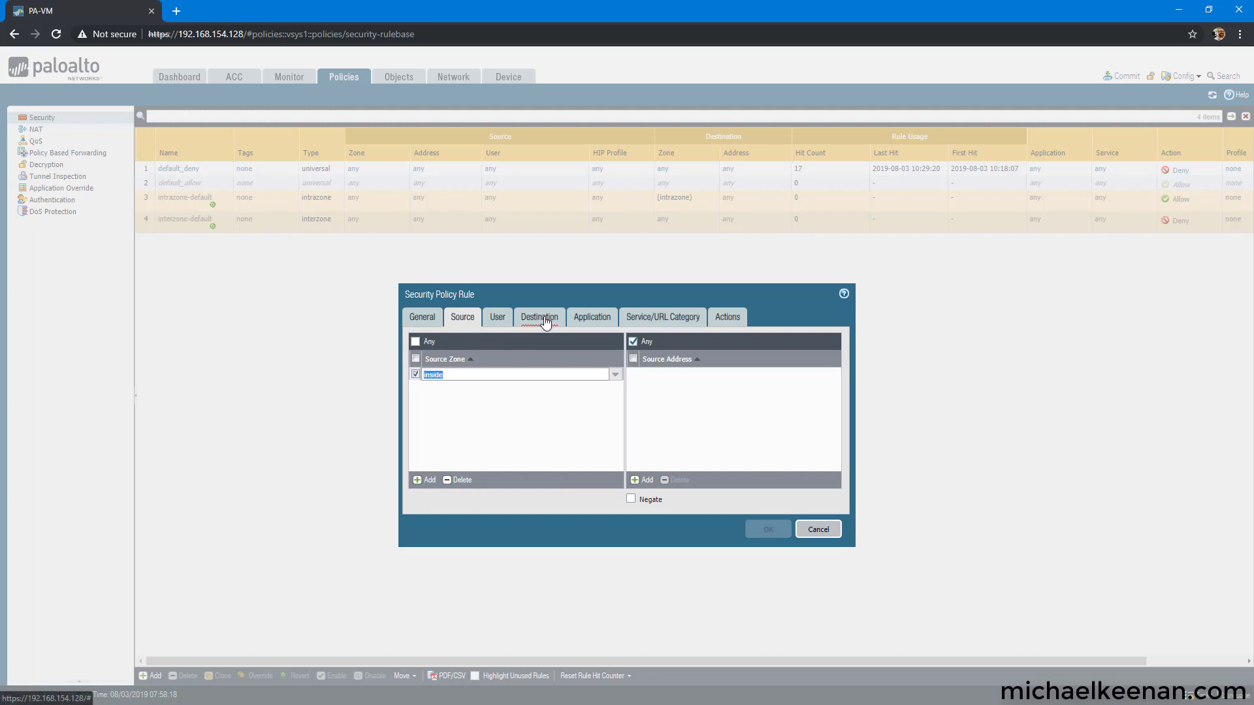
click(430, 485)
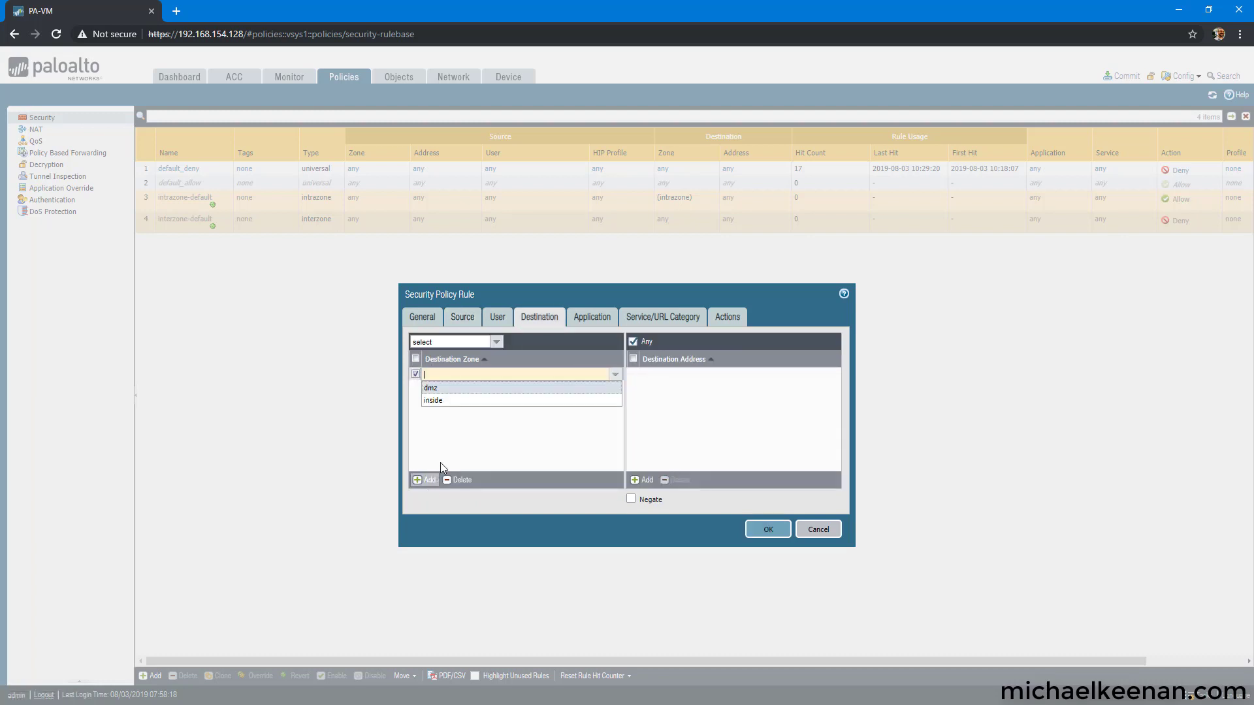
click(436, 388)
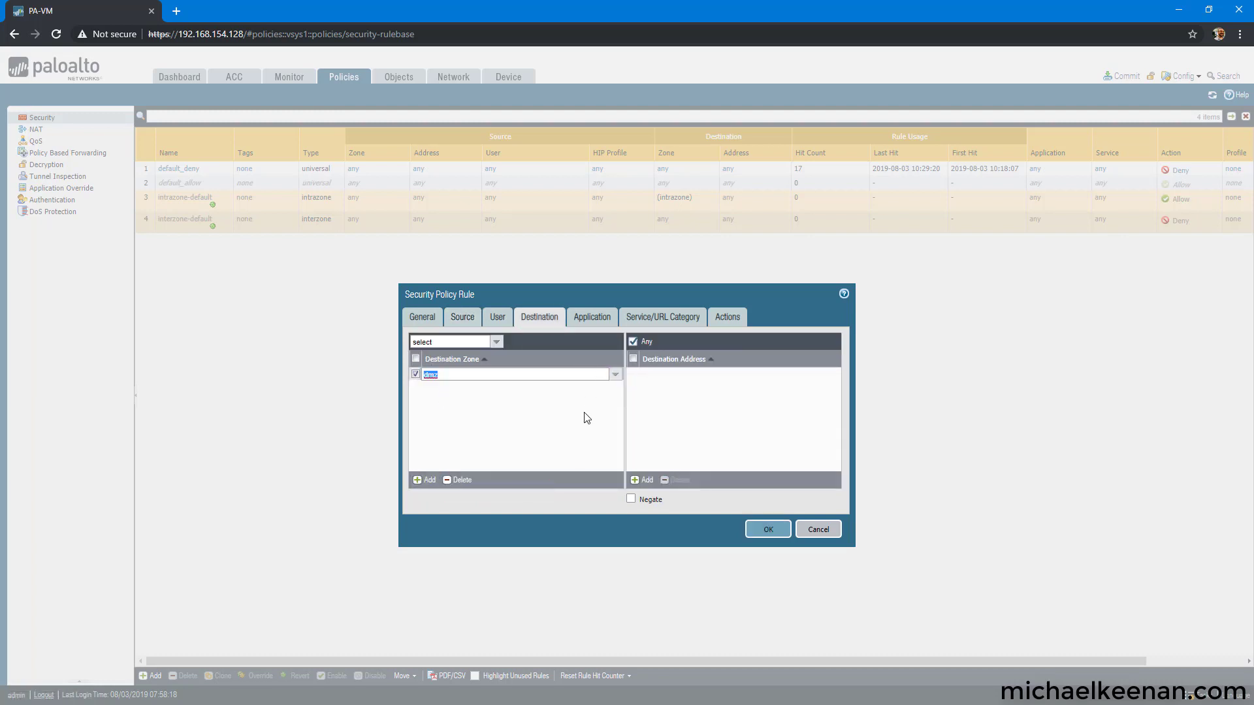
click(586, 323)
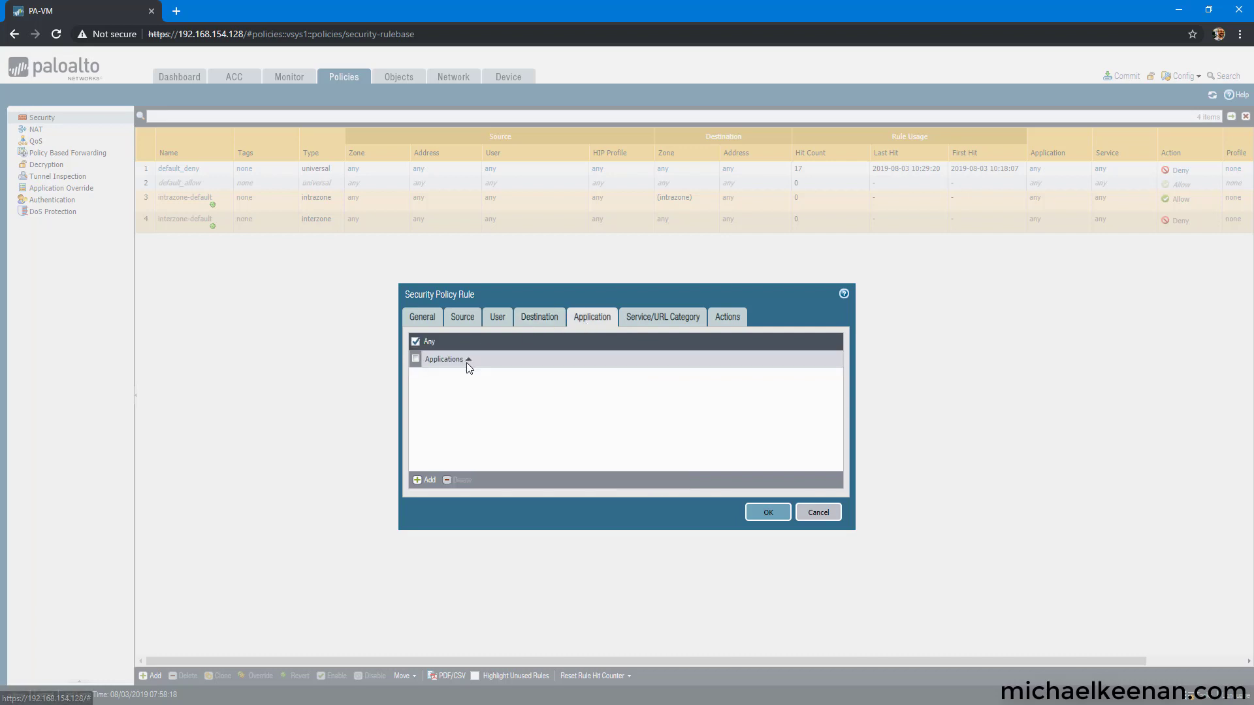
click(684, 318)
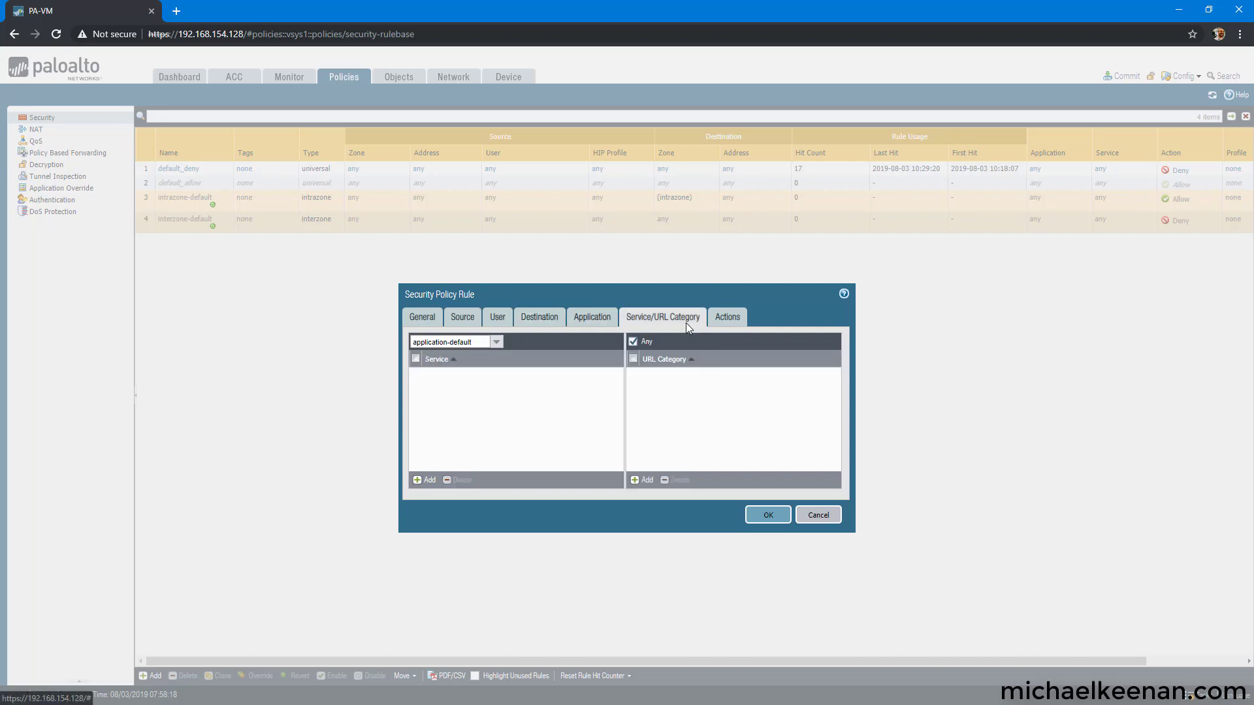
click(497, 342)
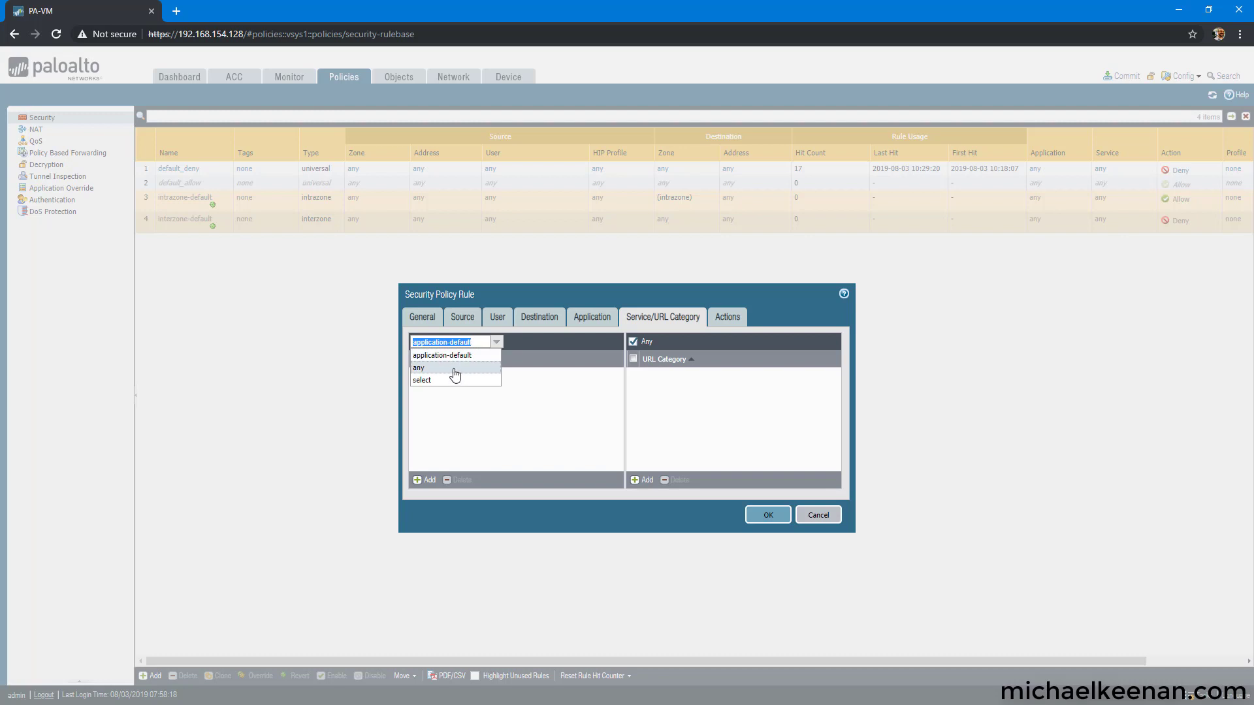
click(454, 369)
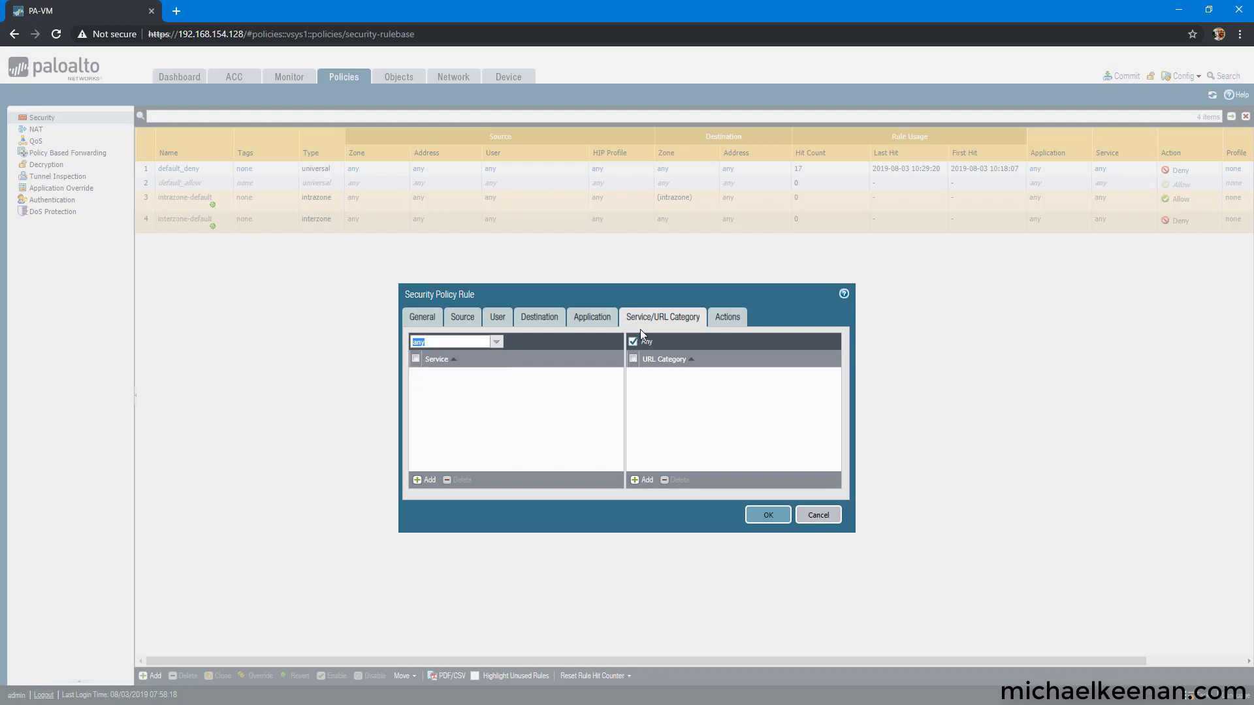
- Add web-browsing and ping as the rule's applications, then save user_auth
click(593, 319)
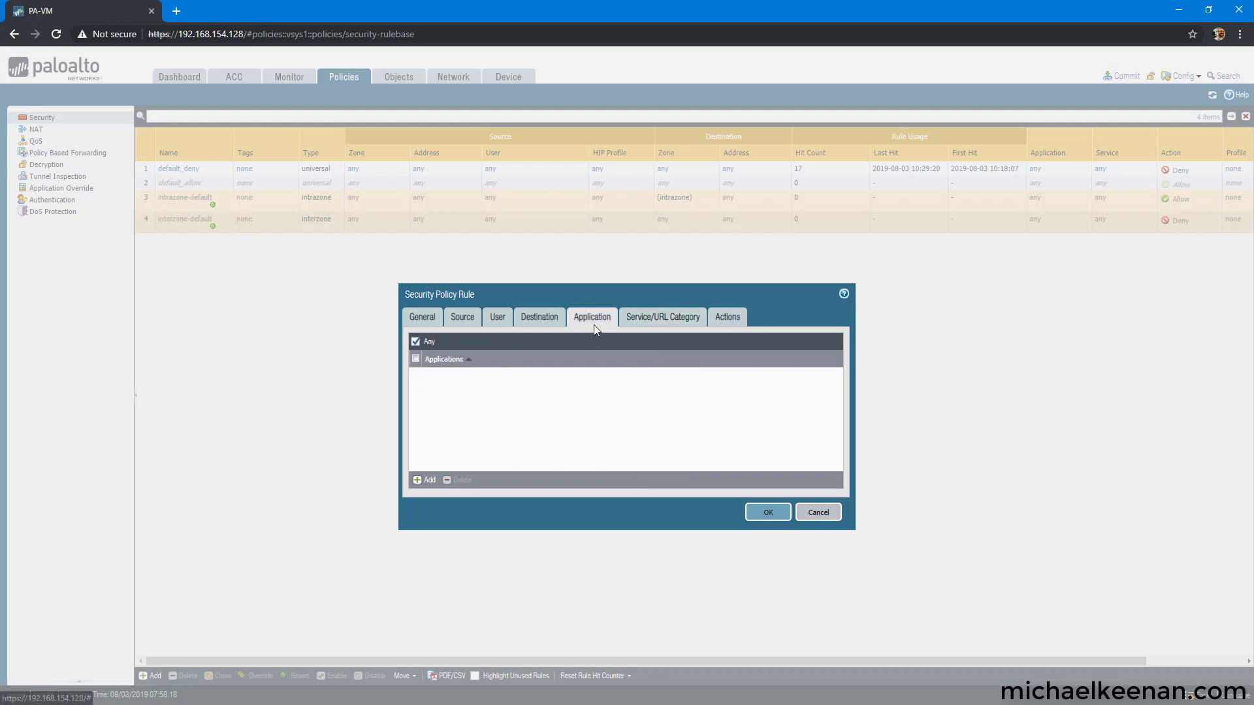
click(429, 480)
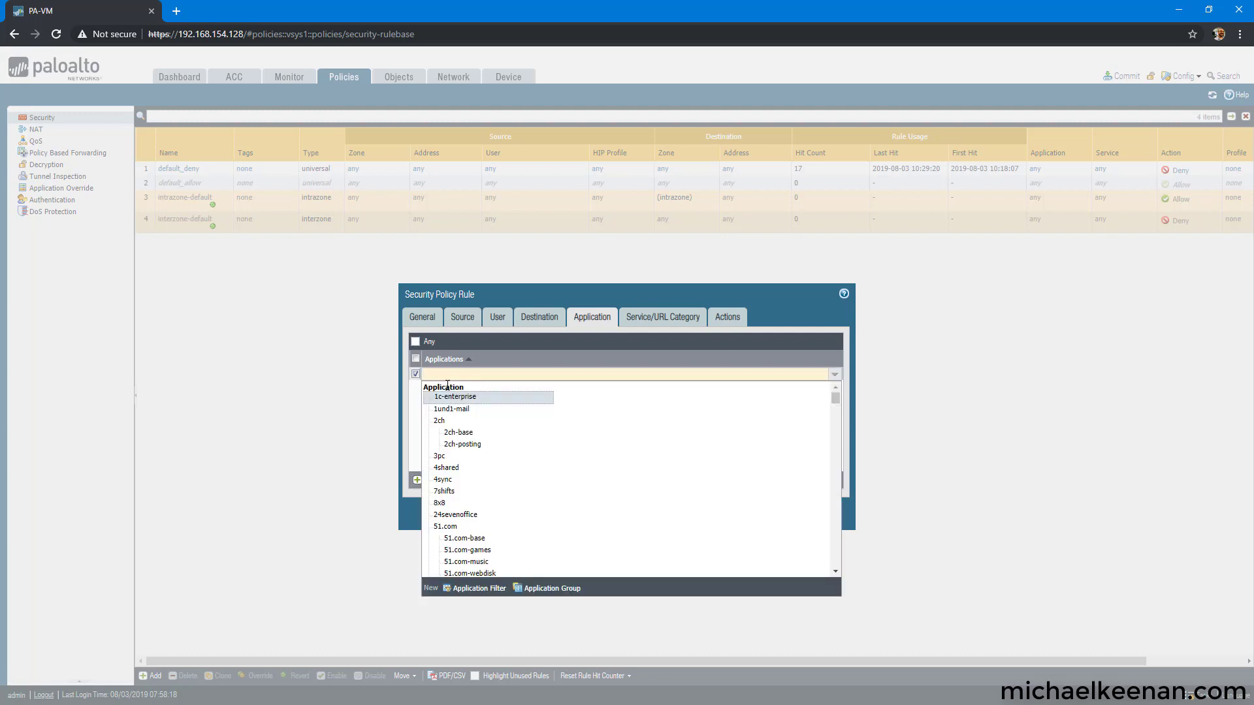
text(we)
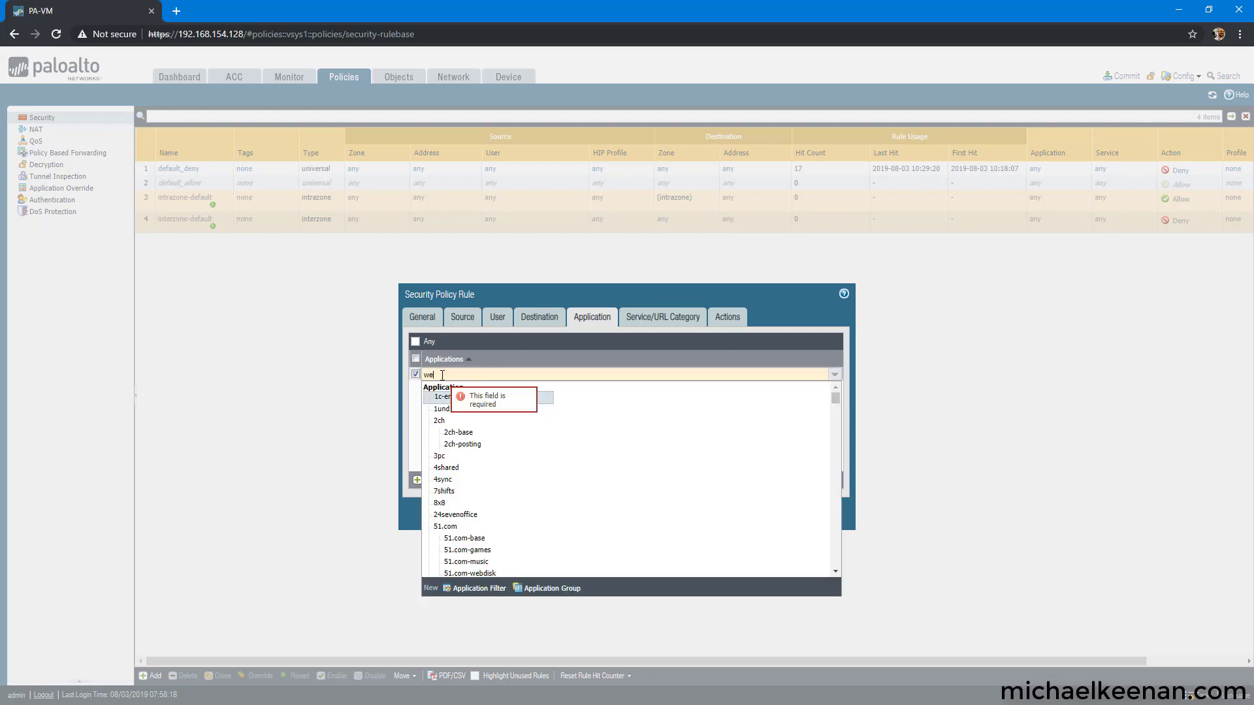
text(b-b)
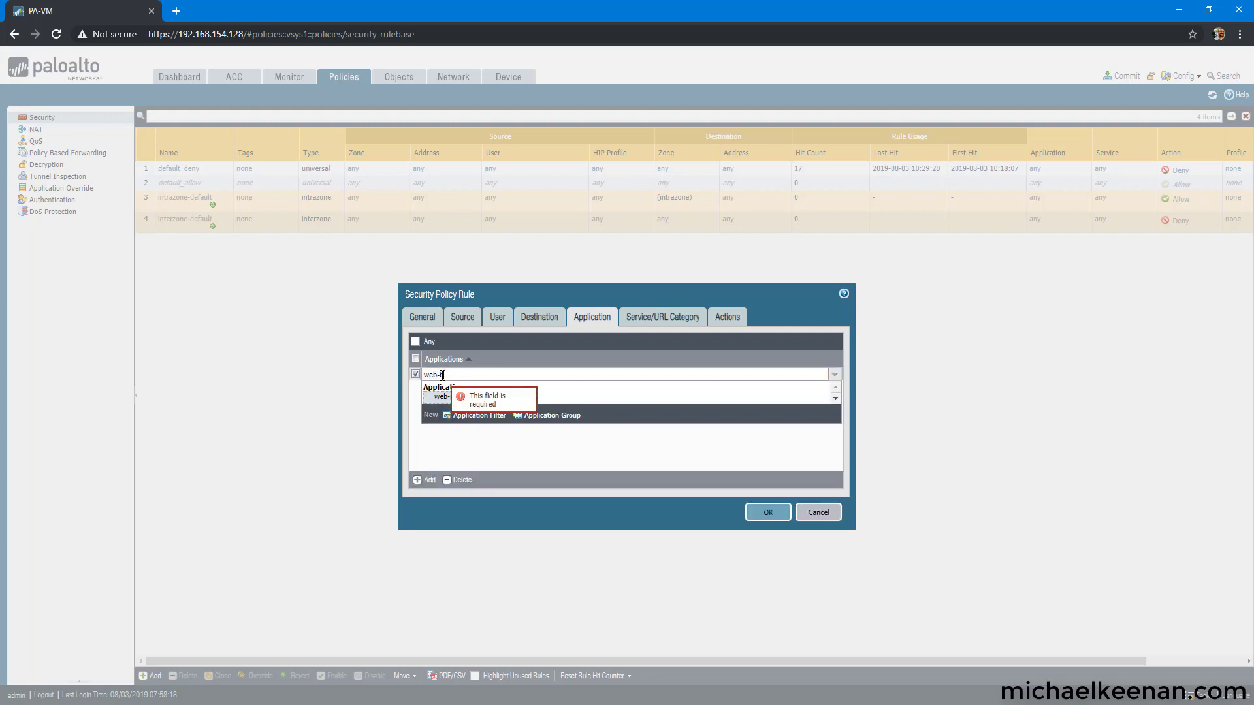
click(448, 395)
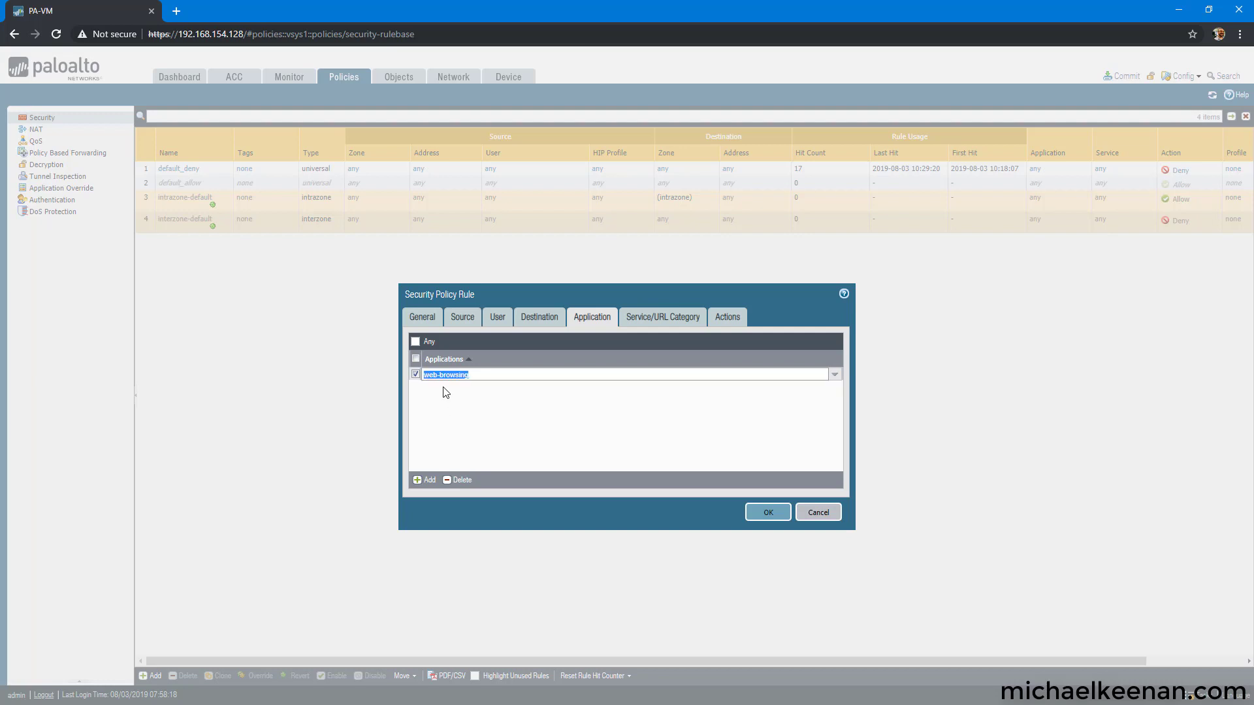
click(430, 480)
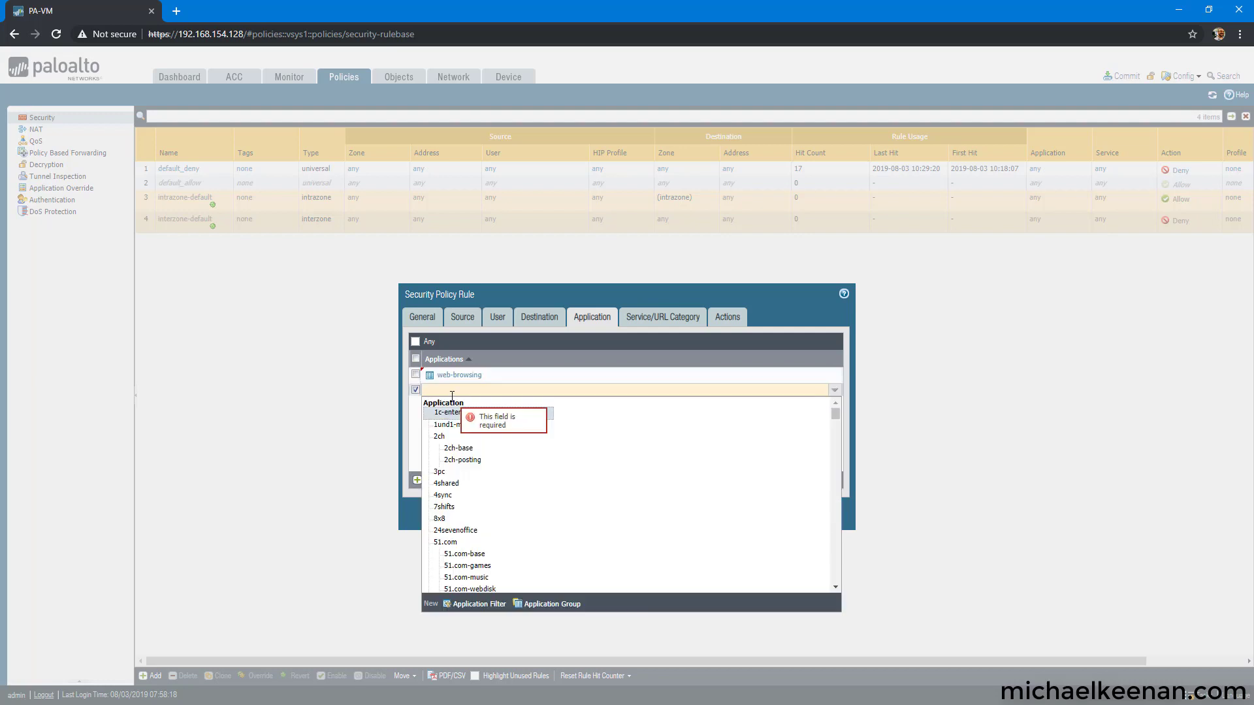
text(ping)
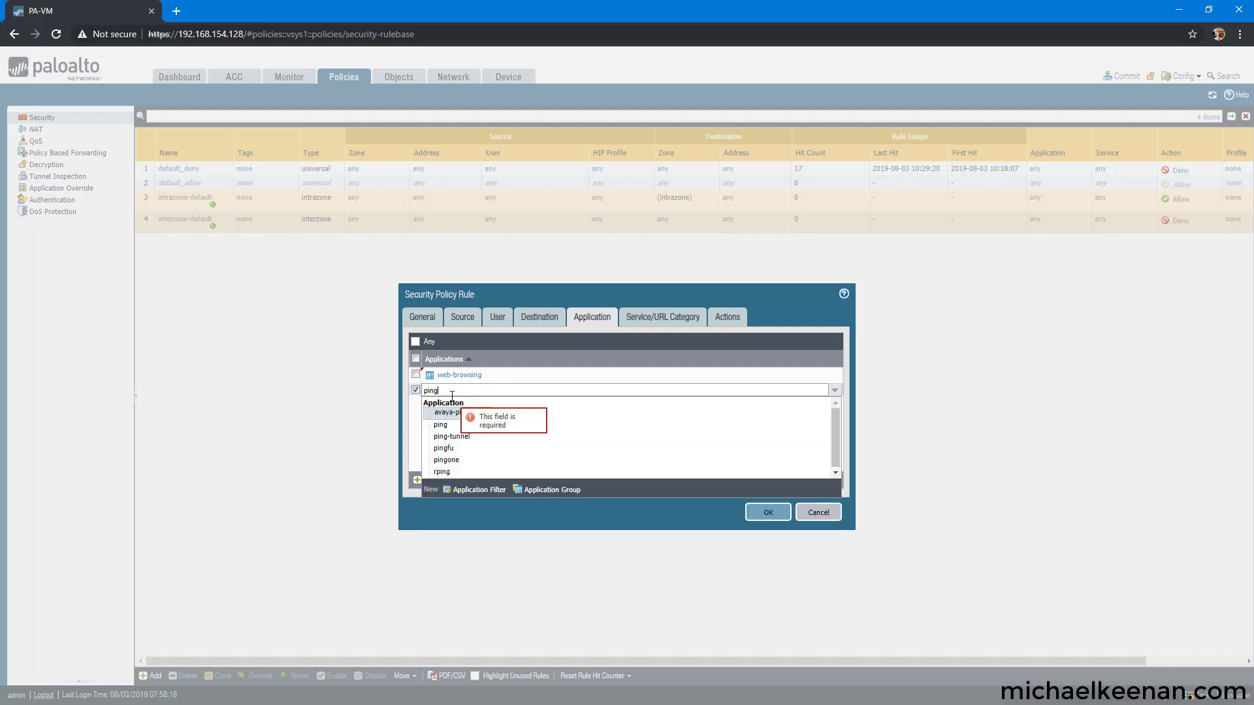
click(447, 426)
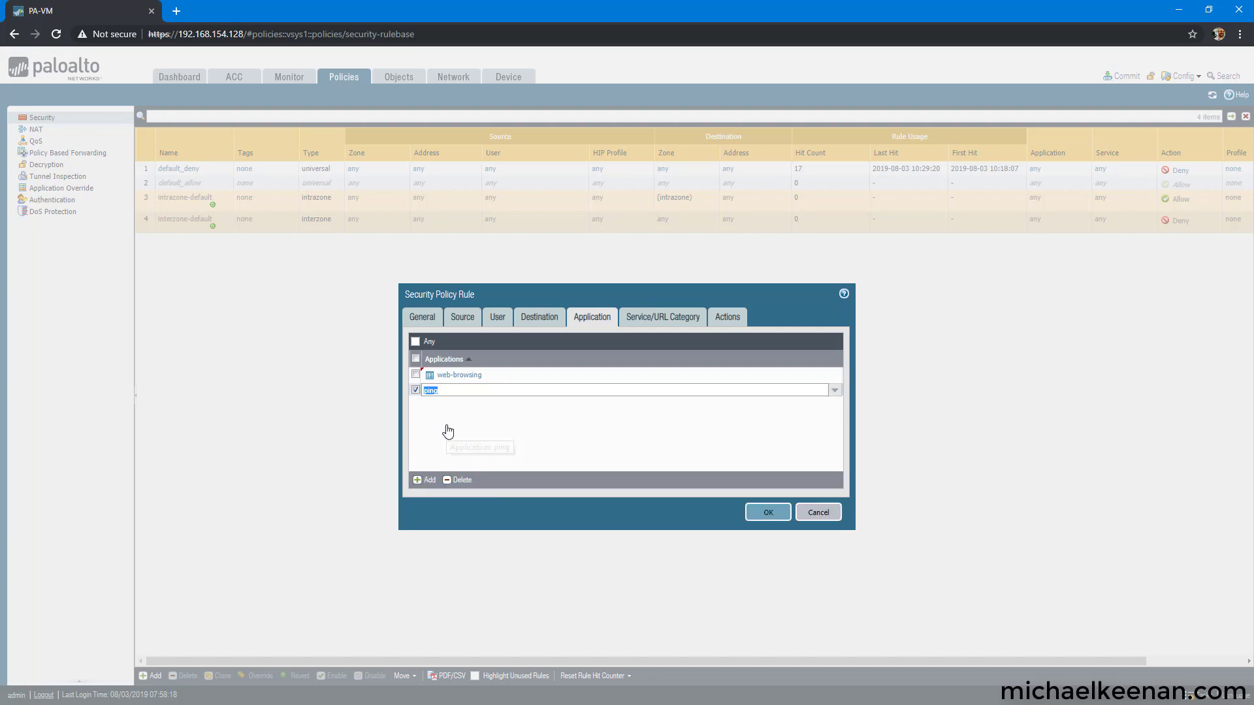
click(692, 317)
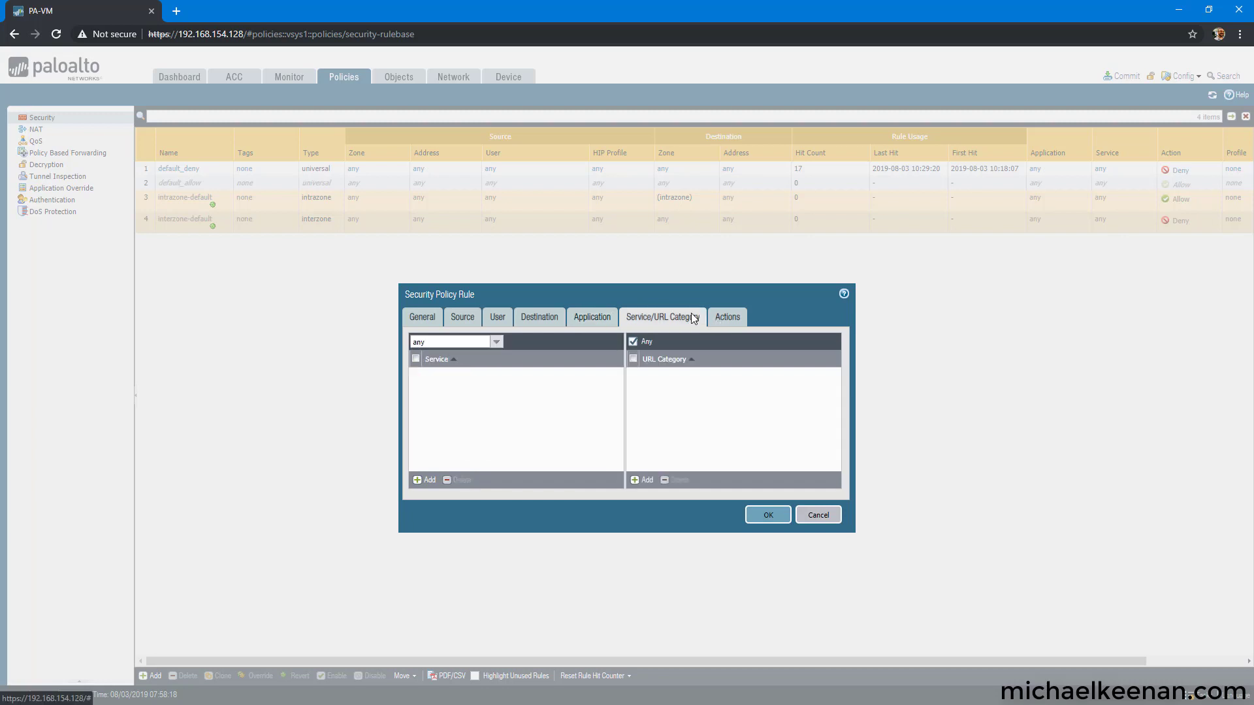
click(724, 319)
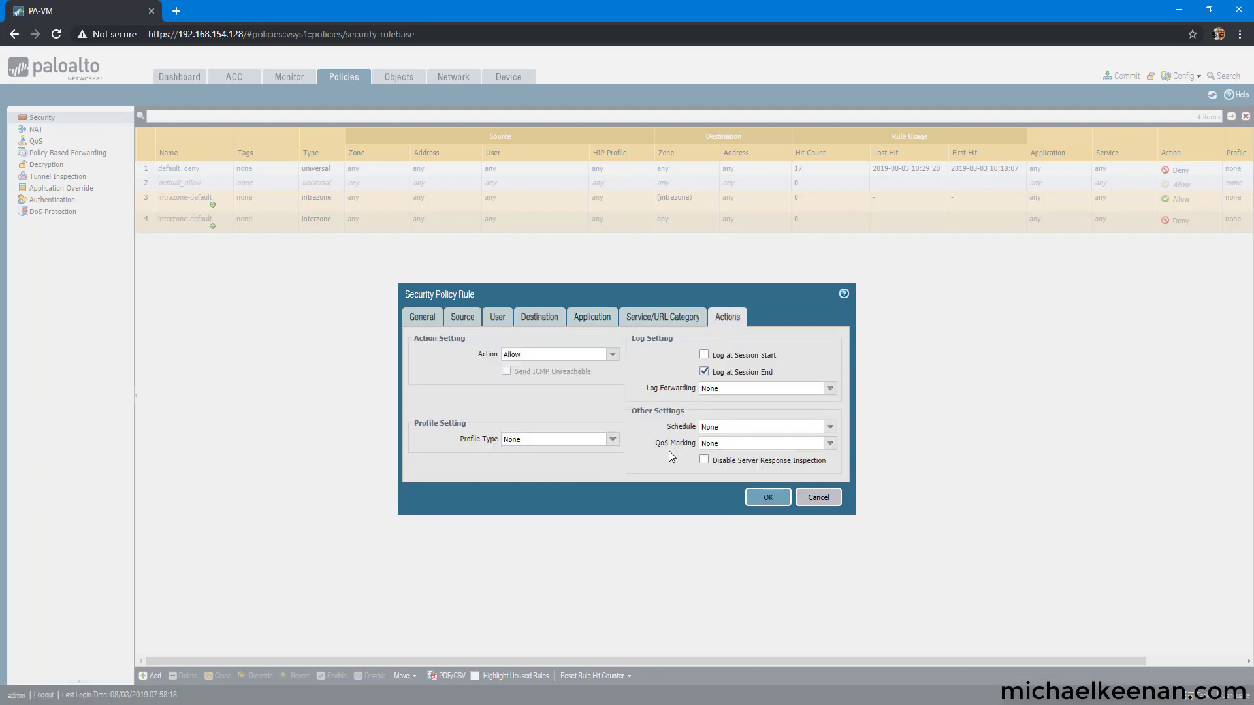
click(761, 498)
- Move user_auth to the top of the rules and commit the configuration with Windows_Server_2012 selected
click(191, 214)
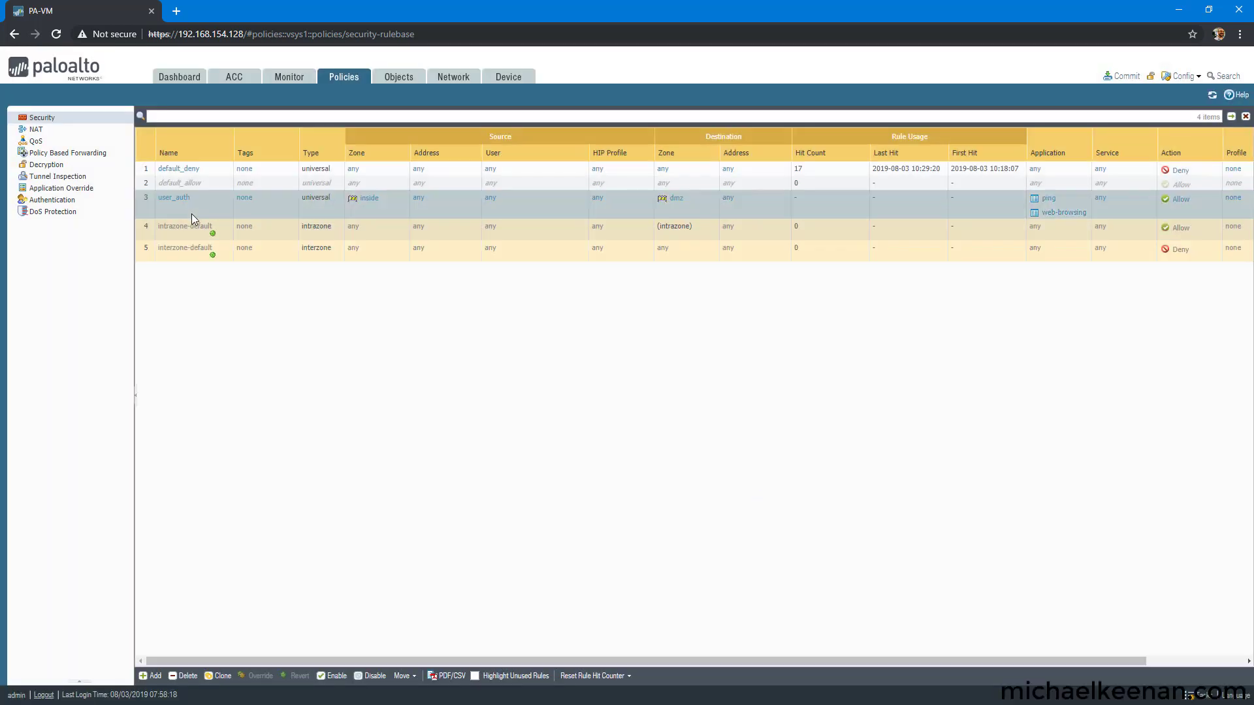
drag(191, 187, 193, 171)
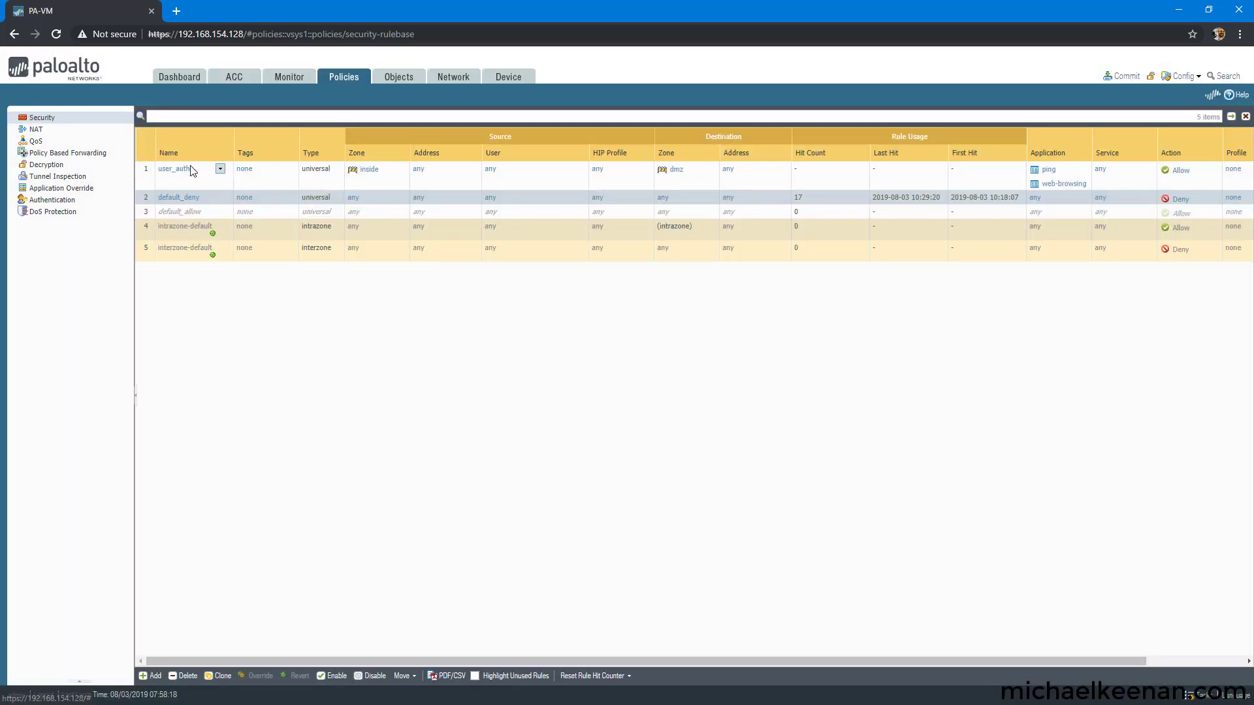
click(507, 81)
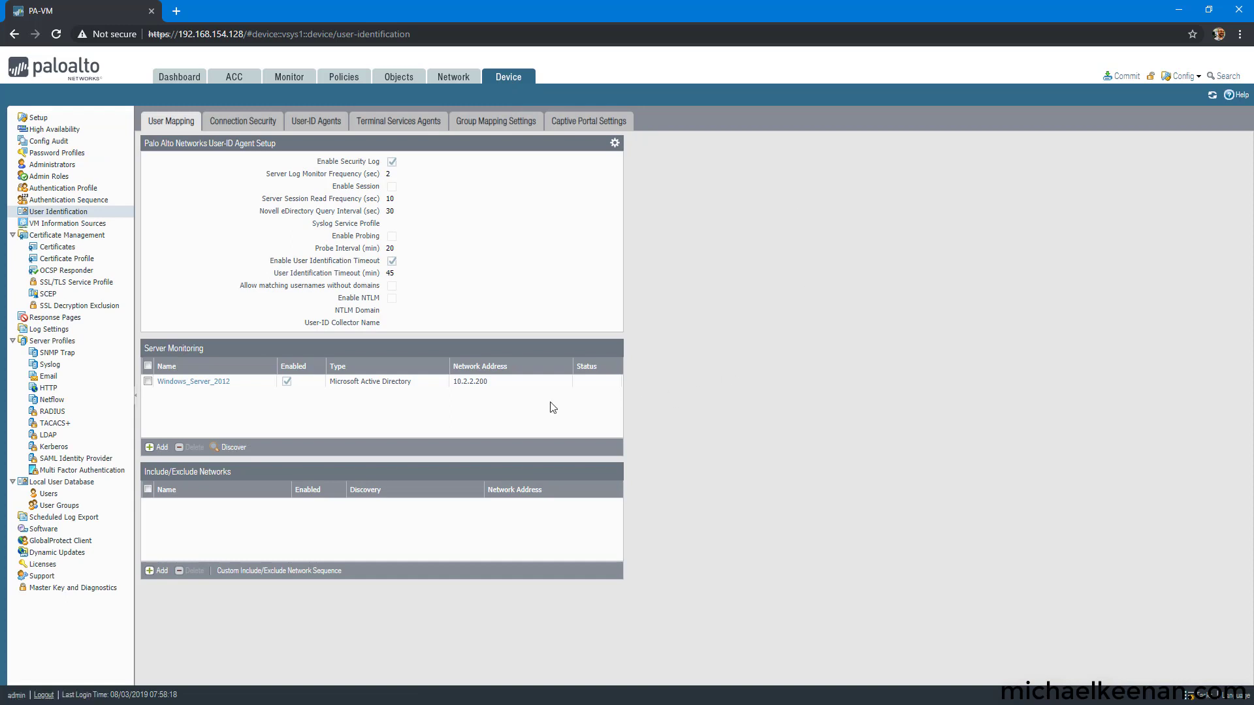
click(599, 382)
click(1121, 76)
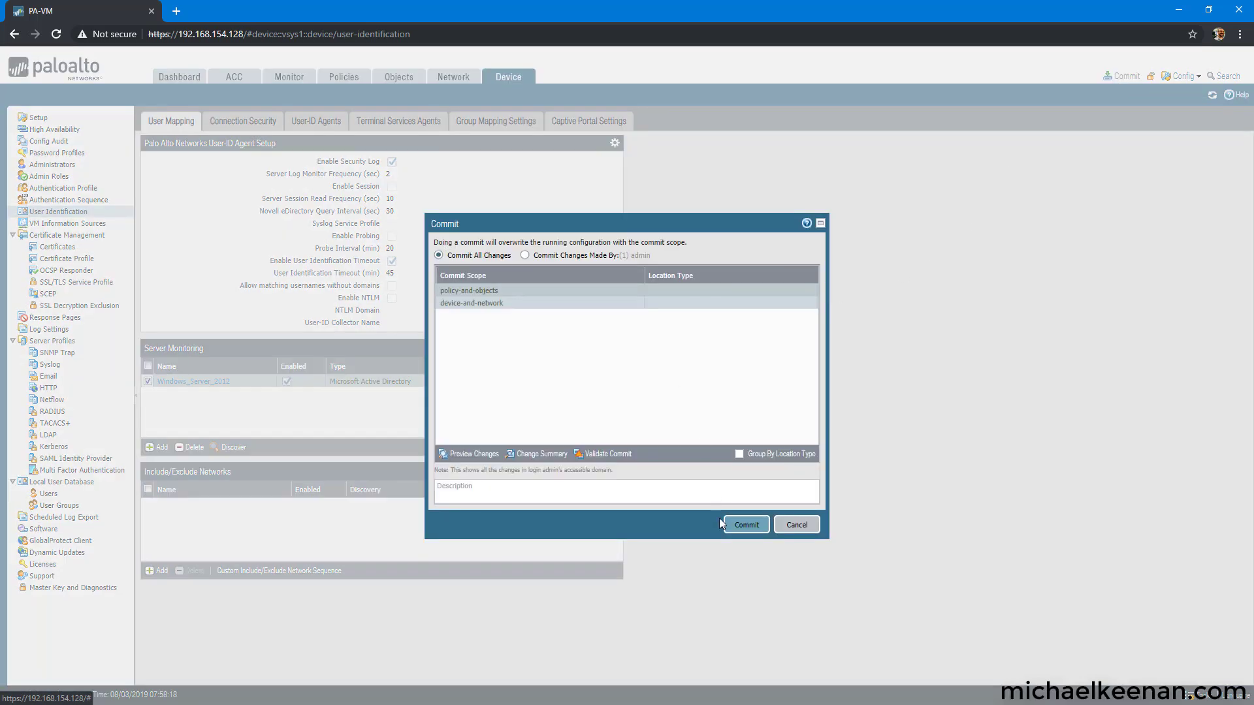
click(749, 529)
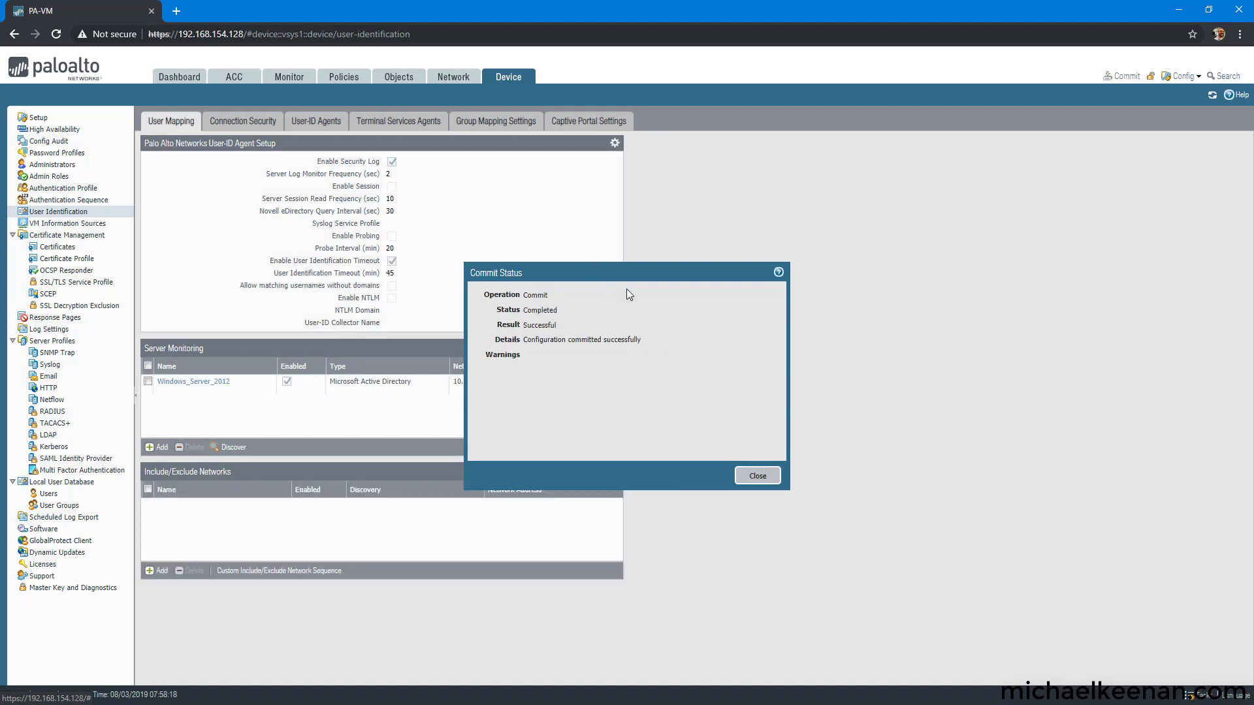
- Delete the default_deny security rule
click(756, 475)
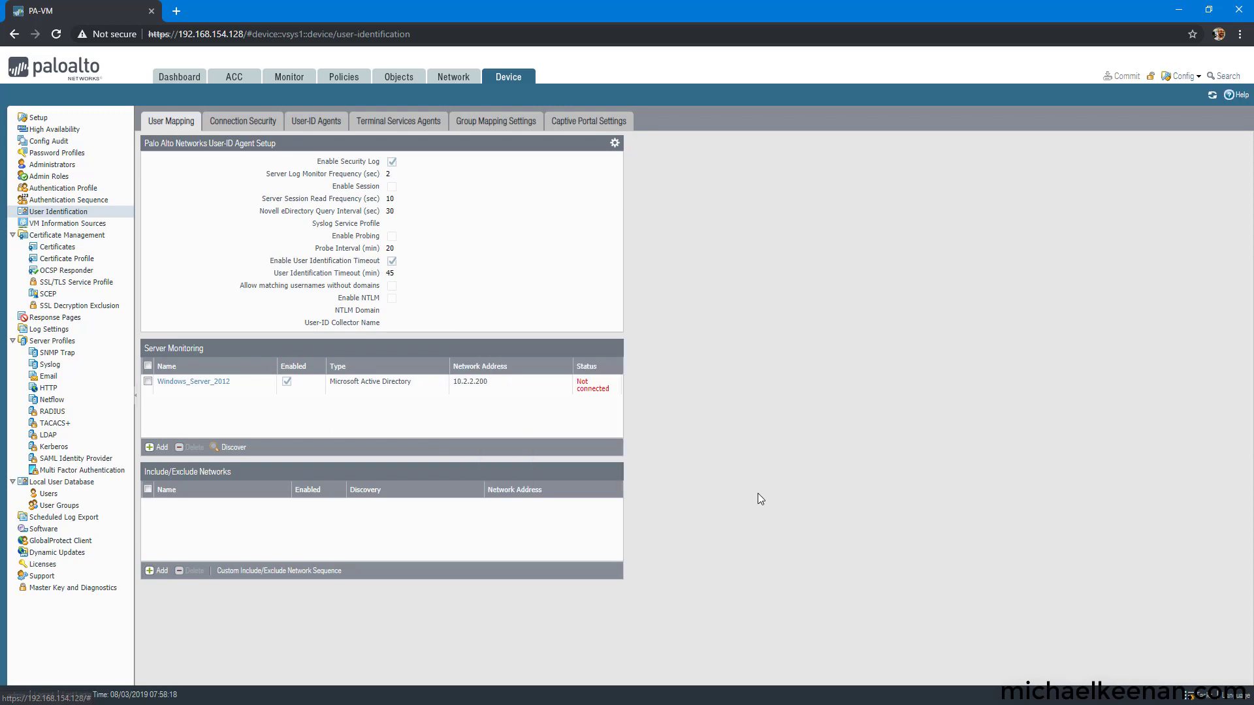
click(592, 385)
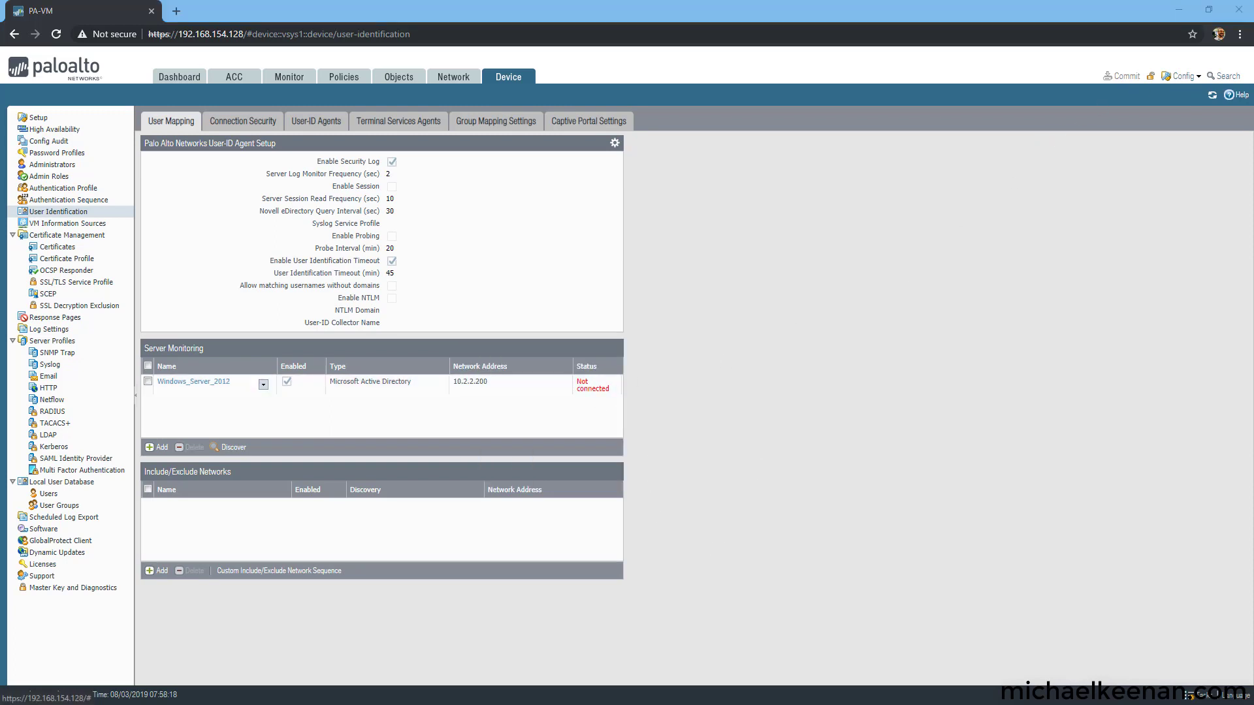
click(336, 84)
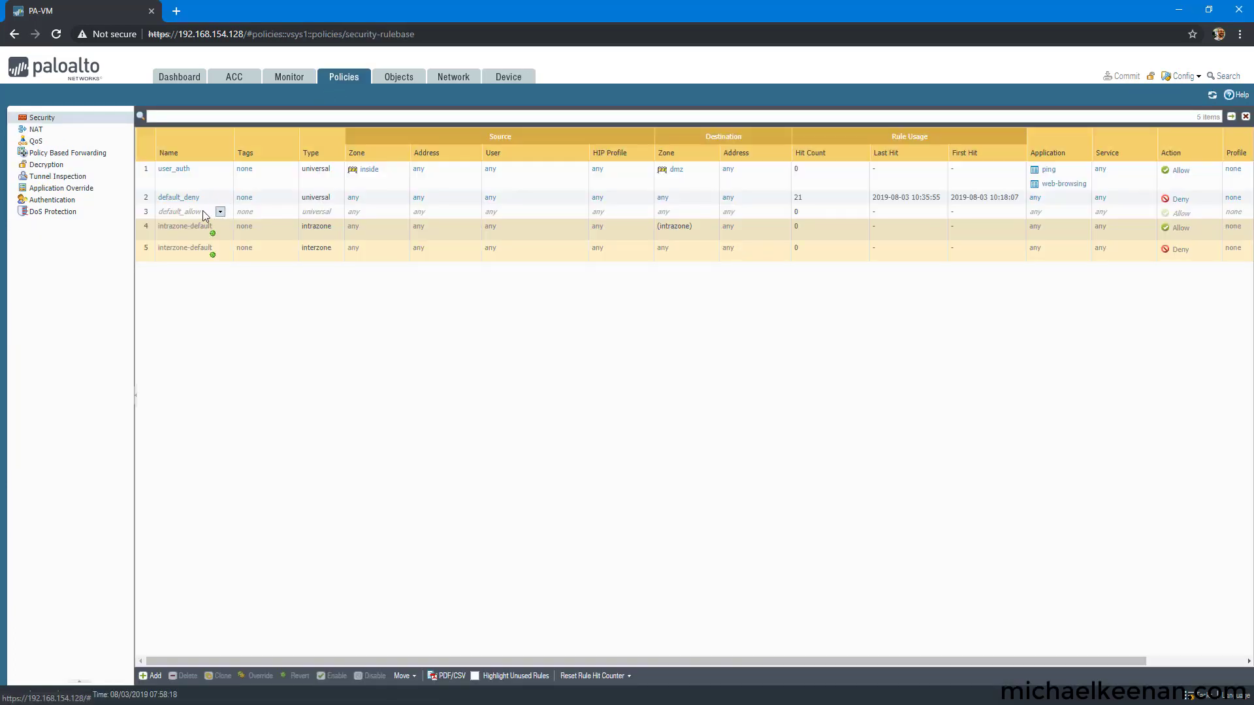
click(217, 202)
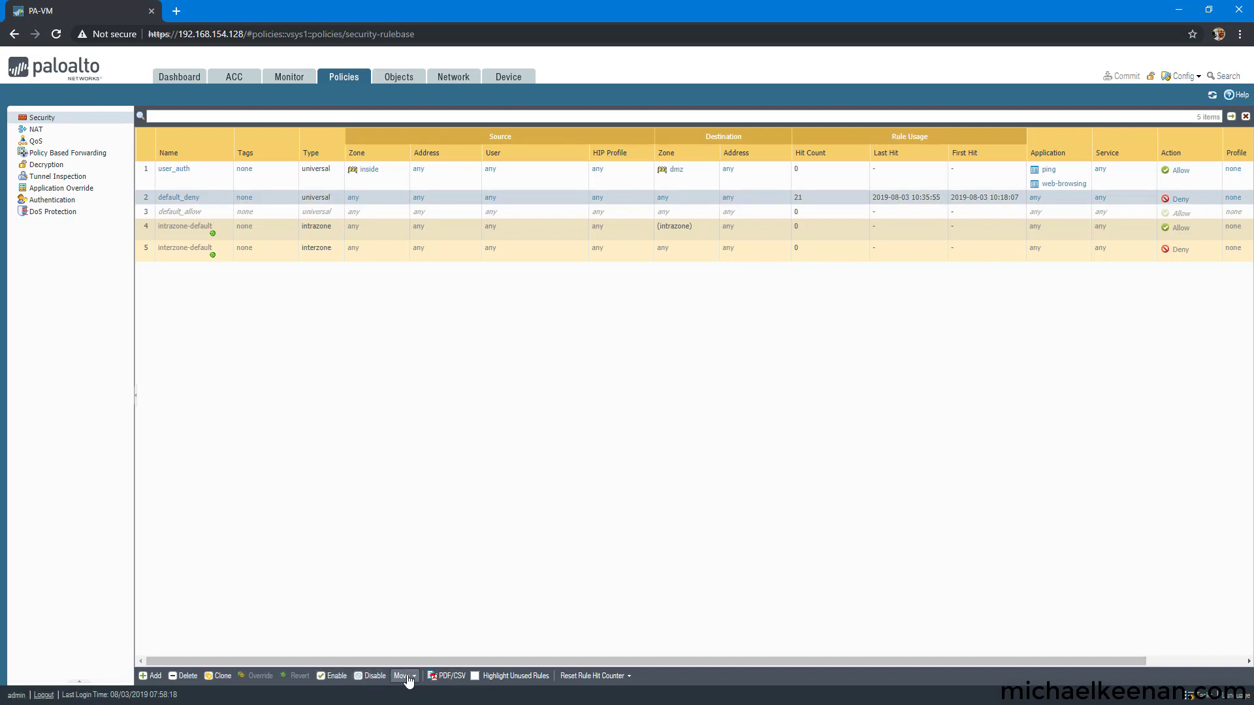
click(186, 676)
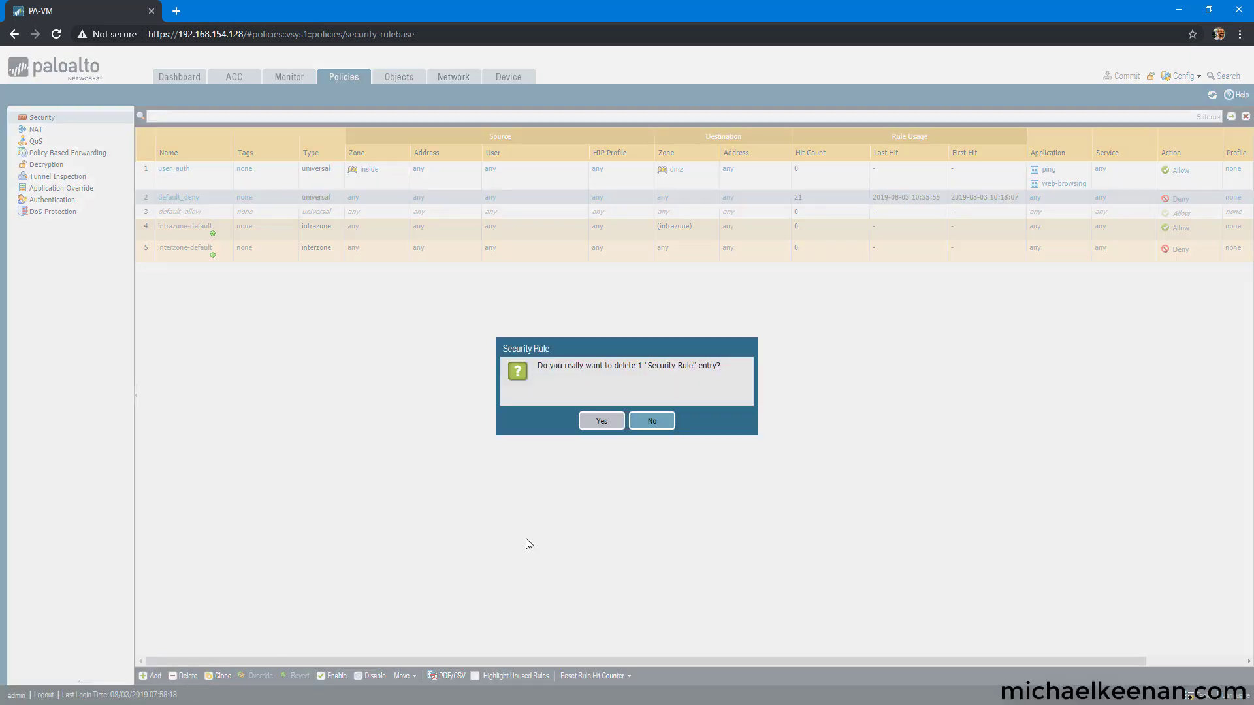
click(599, 423)
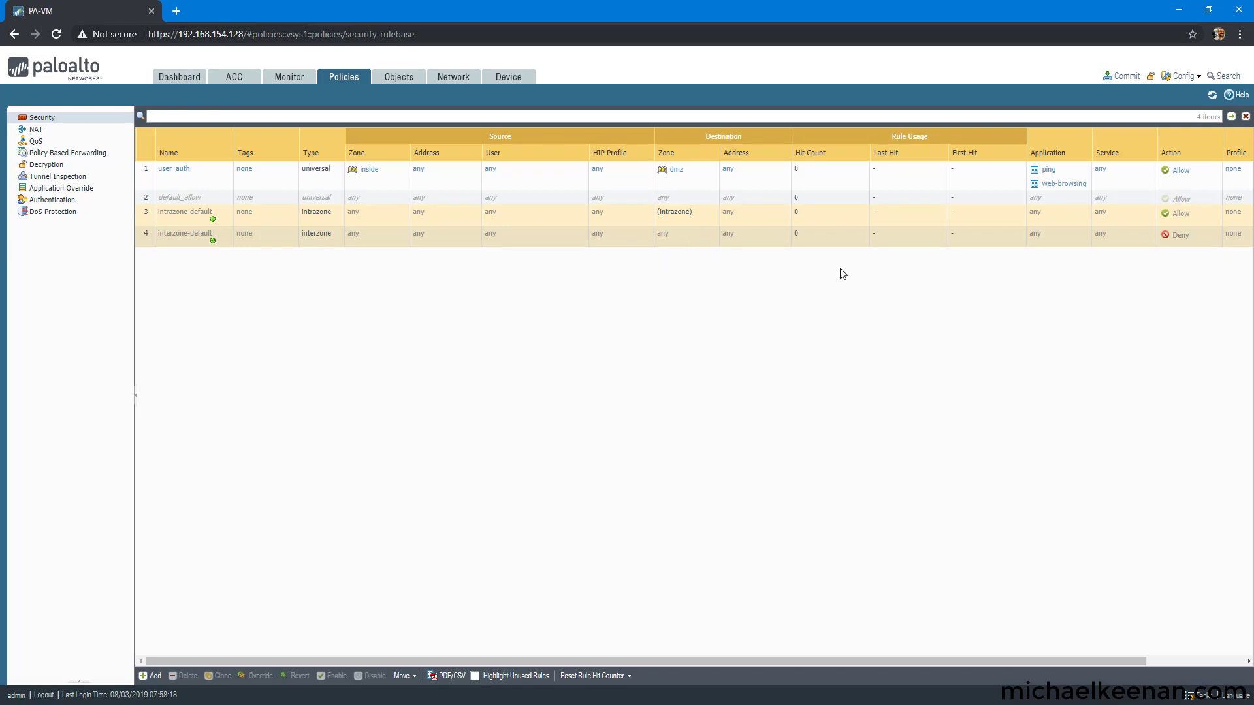
- Commit the rule deletion and return to the User Identification settings
click(1122, 79)
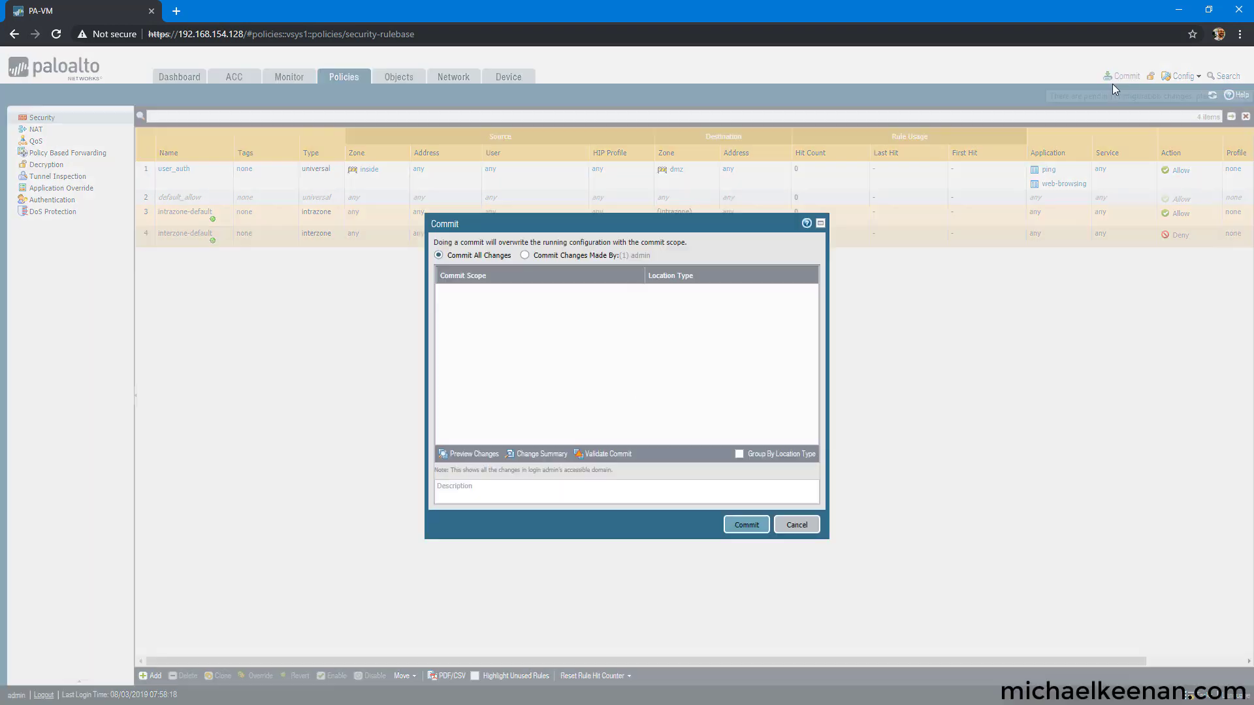
click(744, 523)
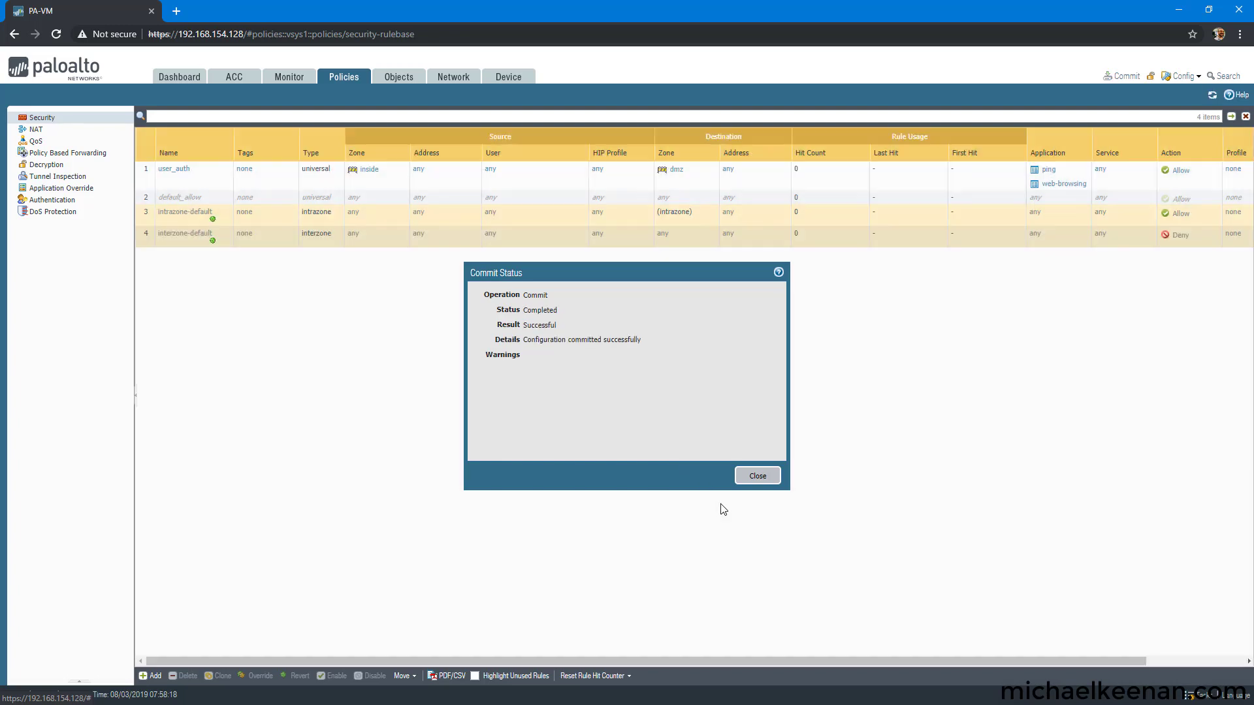
click(756, 476)
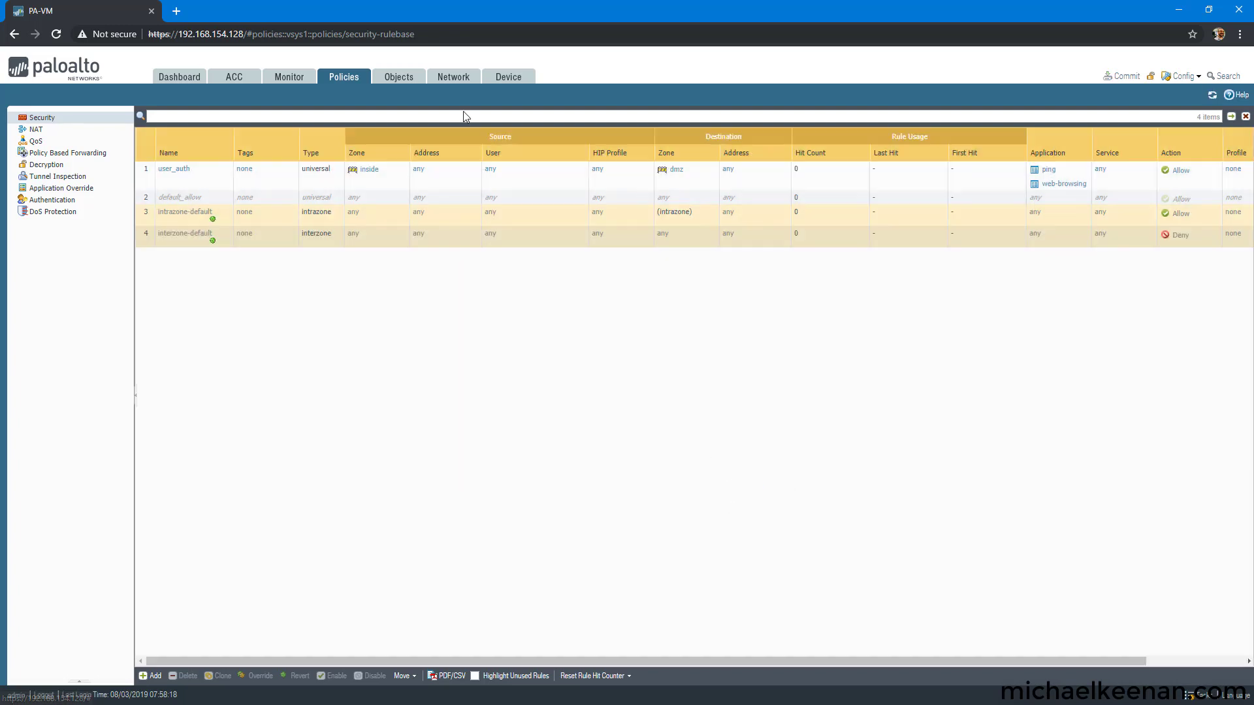
click(500, 84)
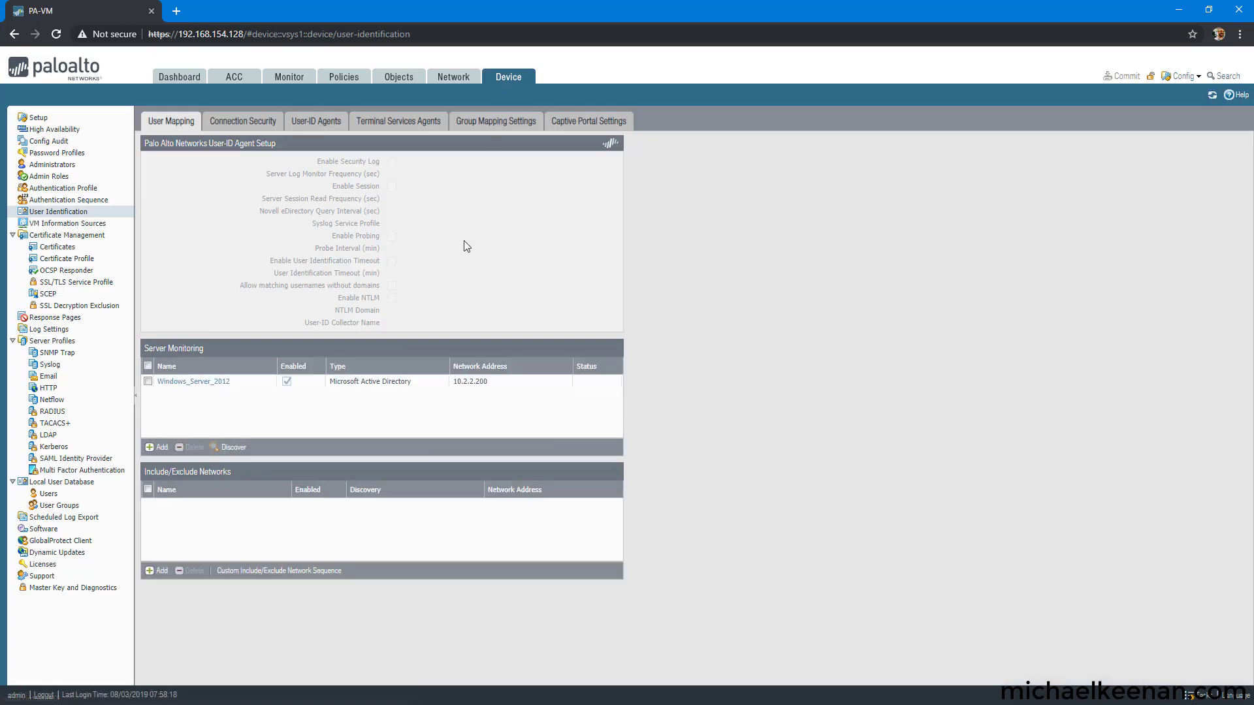
- Refresh the User Identification page until Windows_Server_2012 shows Connected
click(602, 392)
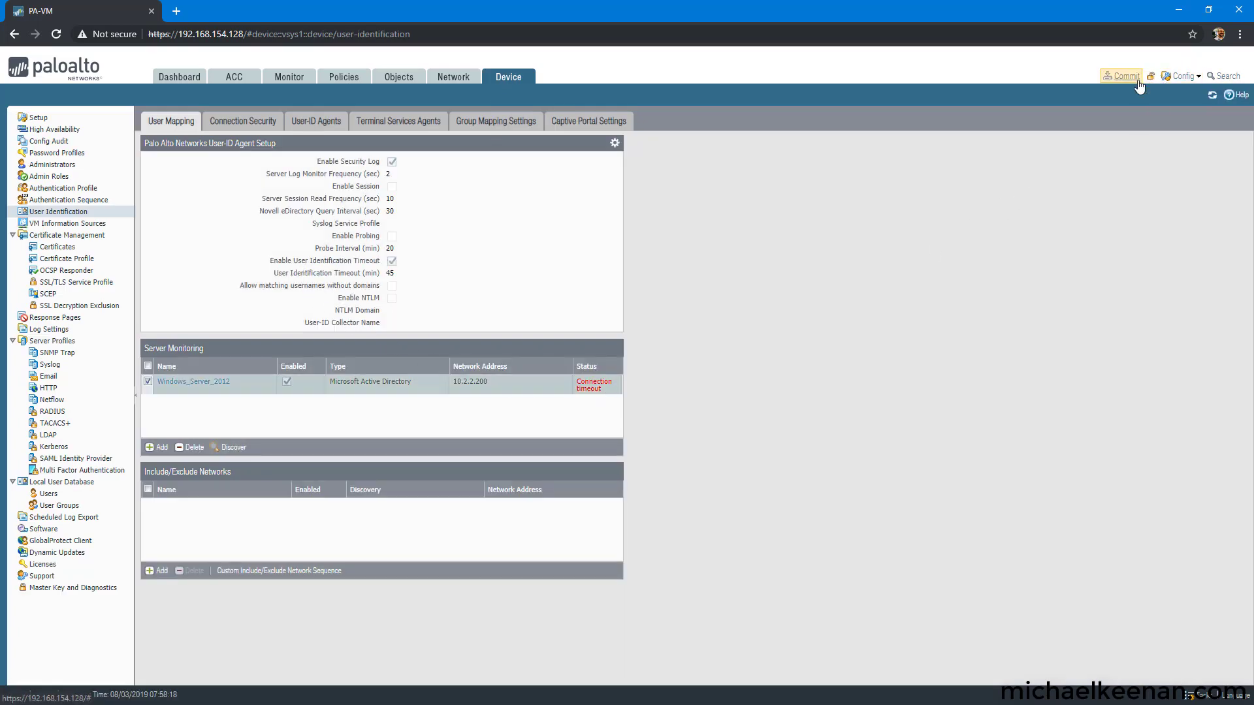
click(1210, 96)
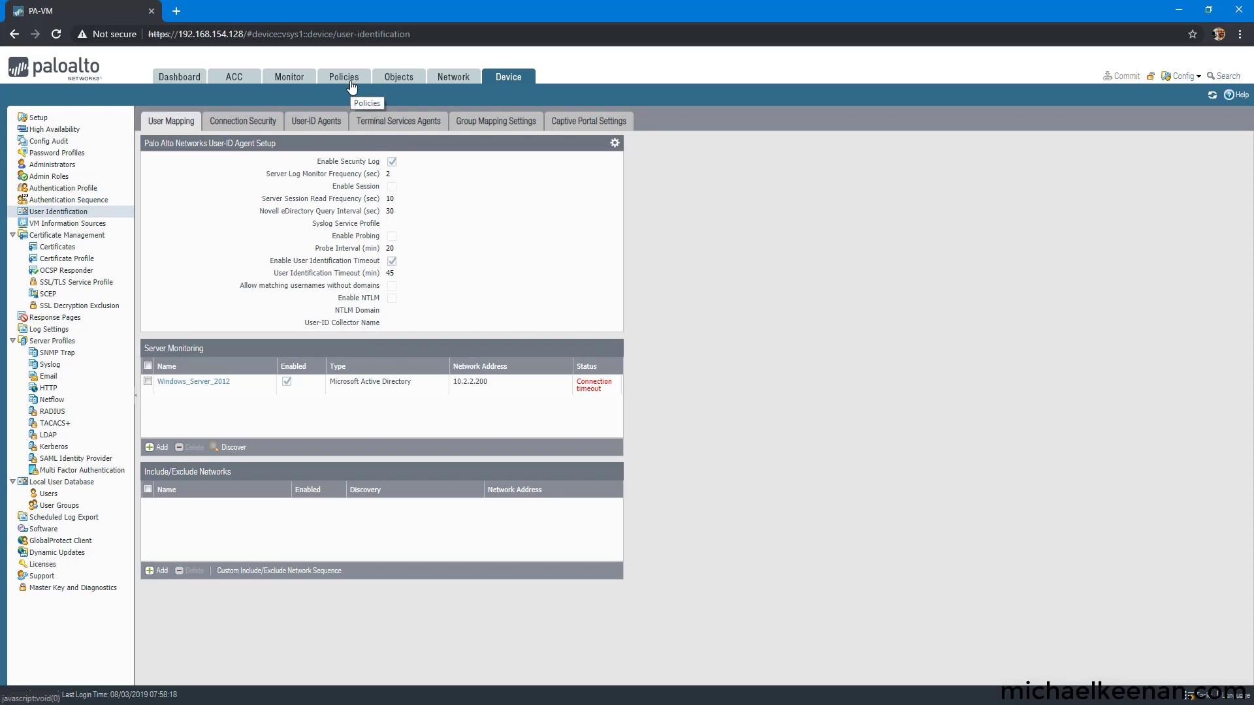
click(1213, 95)
click(597, 385)
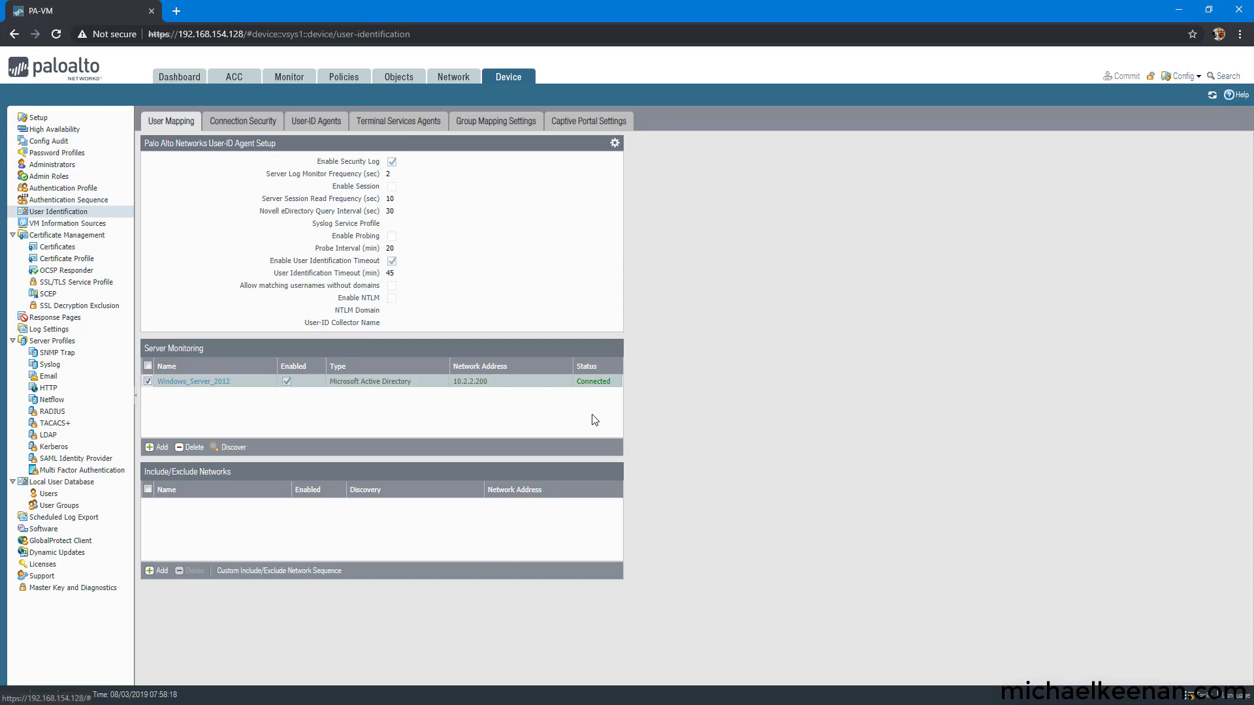
click(593, 410)
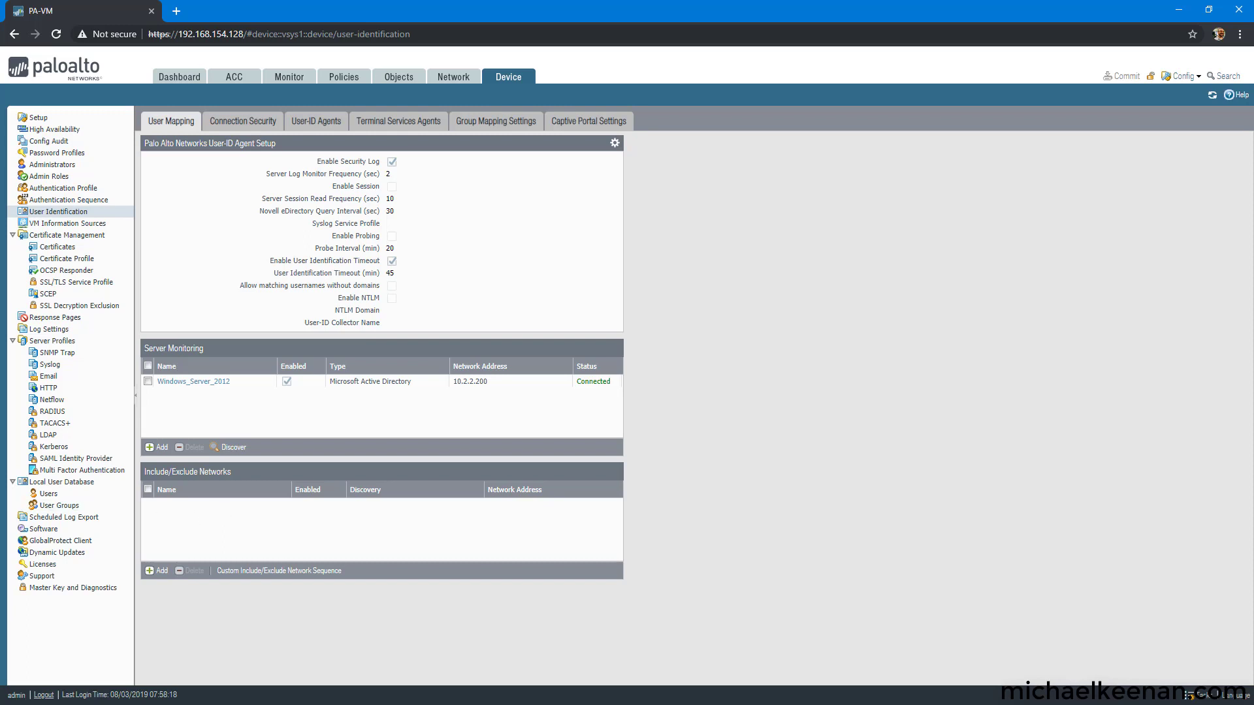
key(alt+Tab)
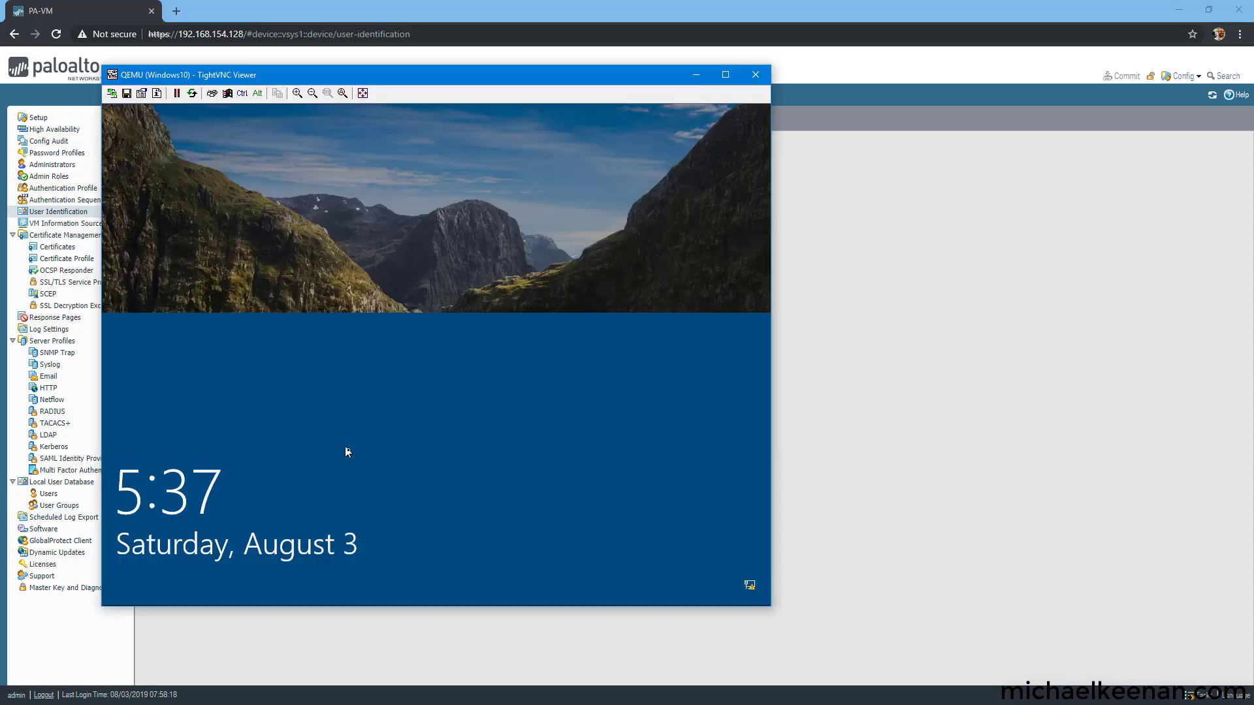
- Sign in to the Windows 10 client with the account password
click(341, 486)
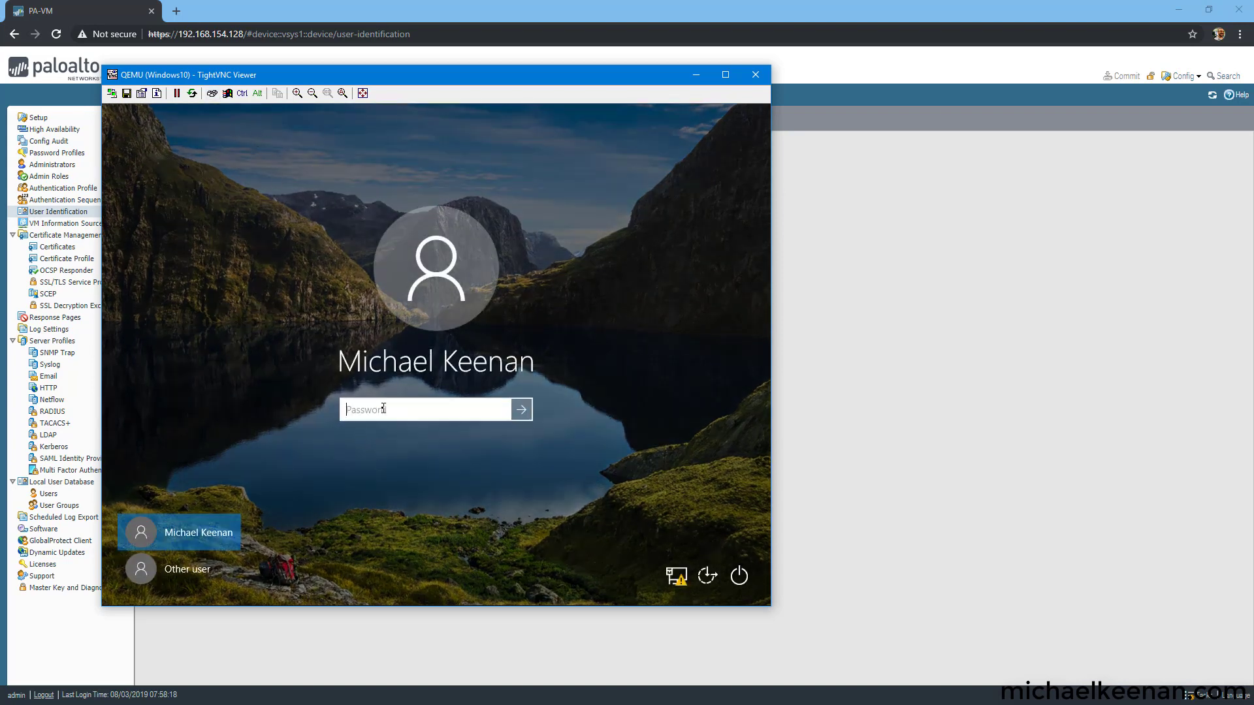
text(*********)
key(Return)
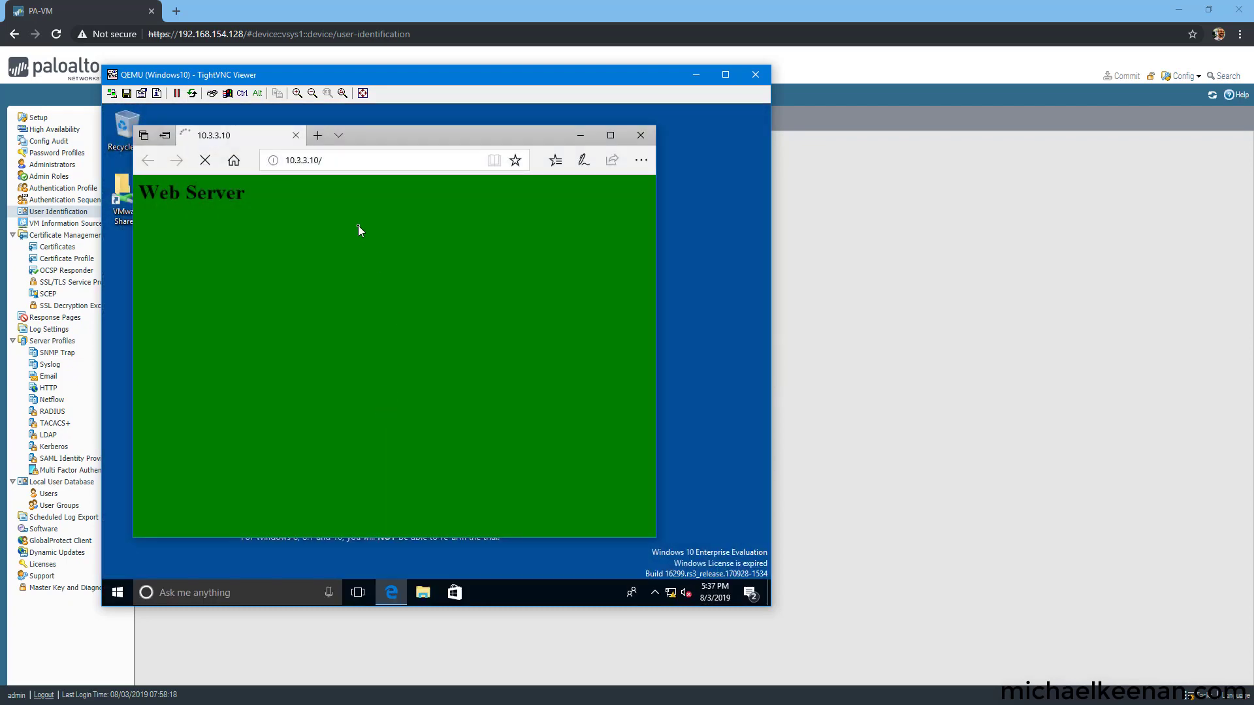
- Reload the 10.3.3.10 Web Server page in a fresh browser, then return to the firewall's security rules
click(641, 135)
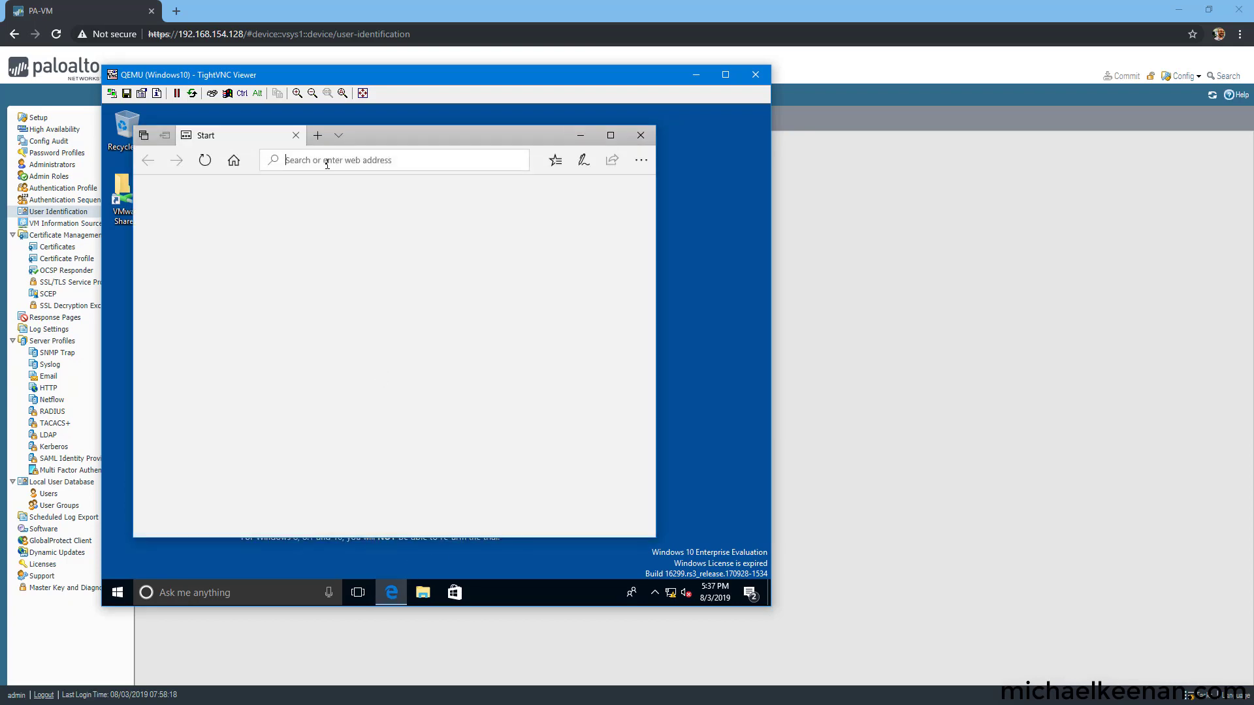
text(http://)
key(Return)
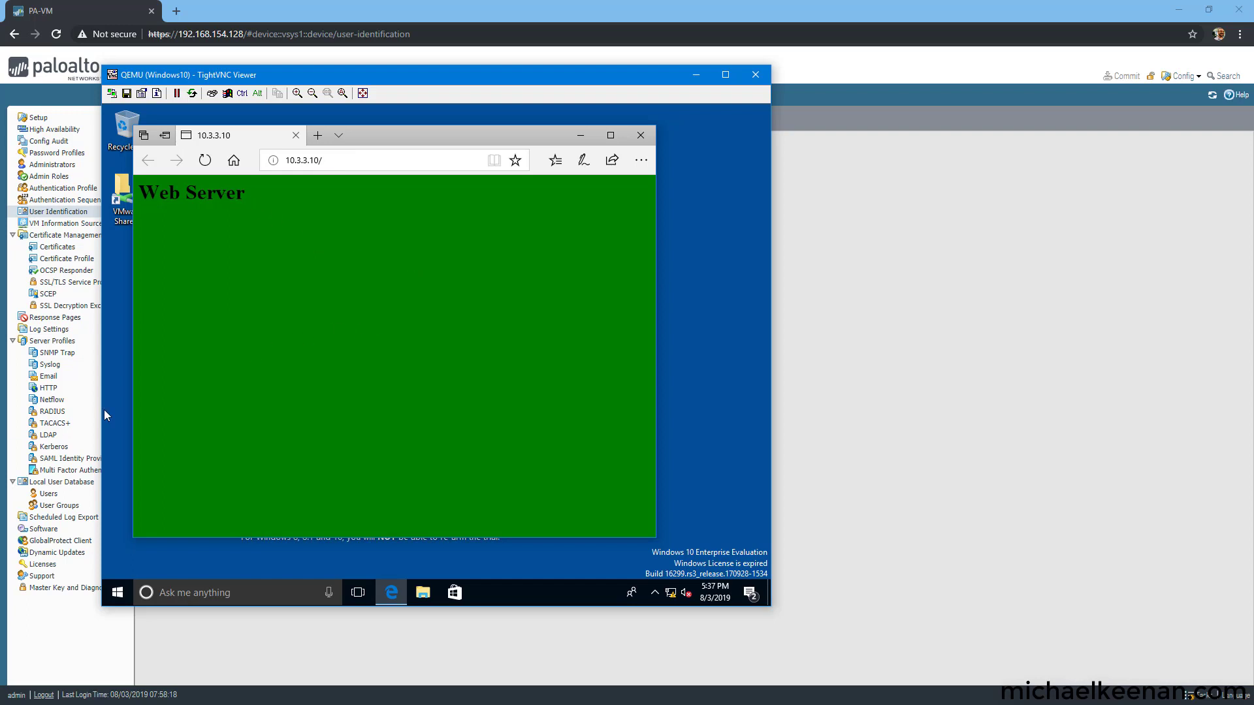
key(alt+Tab)
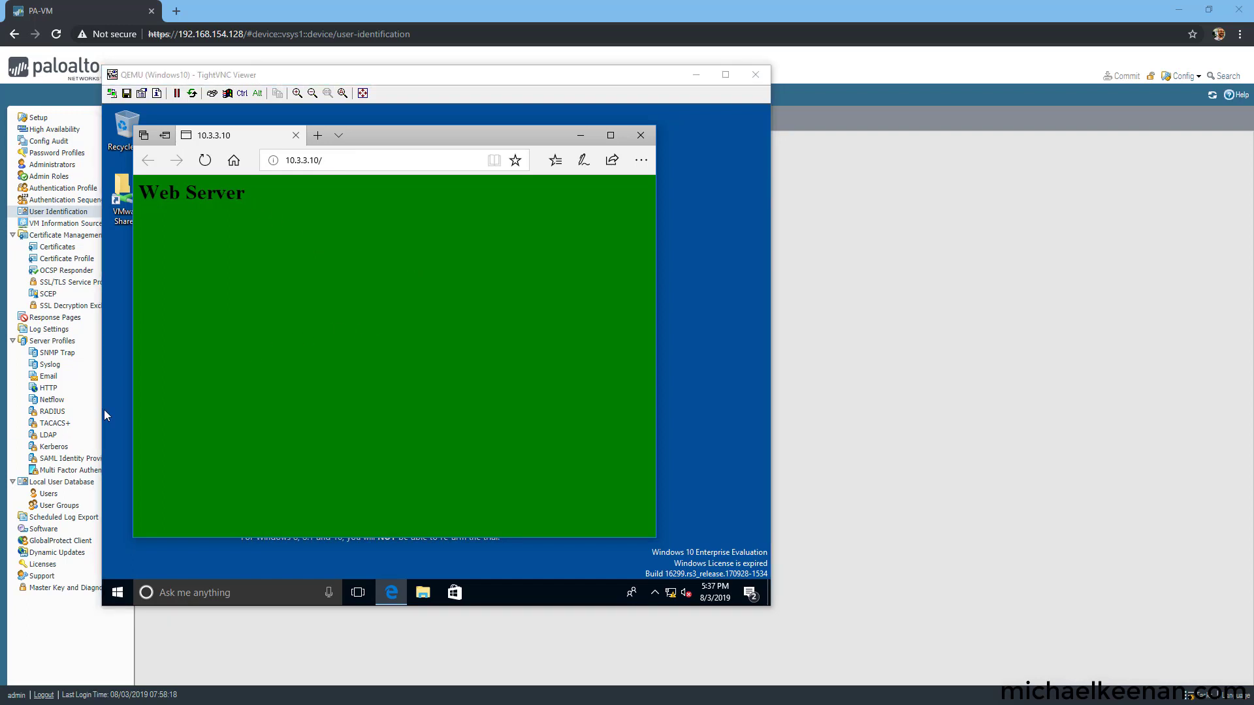
key(alt+Tab)
click(337, 78)
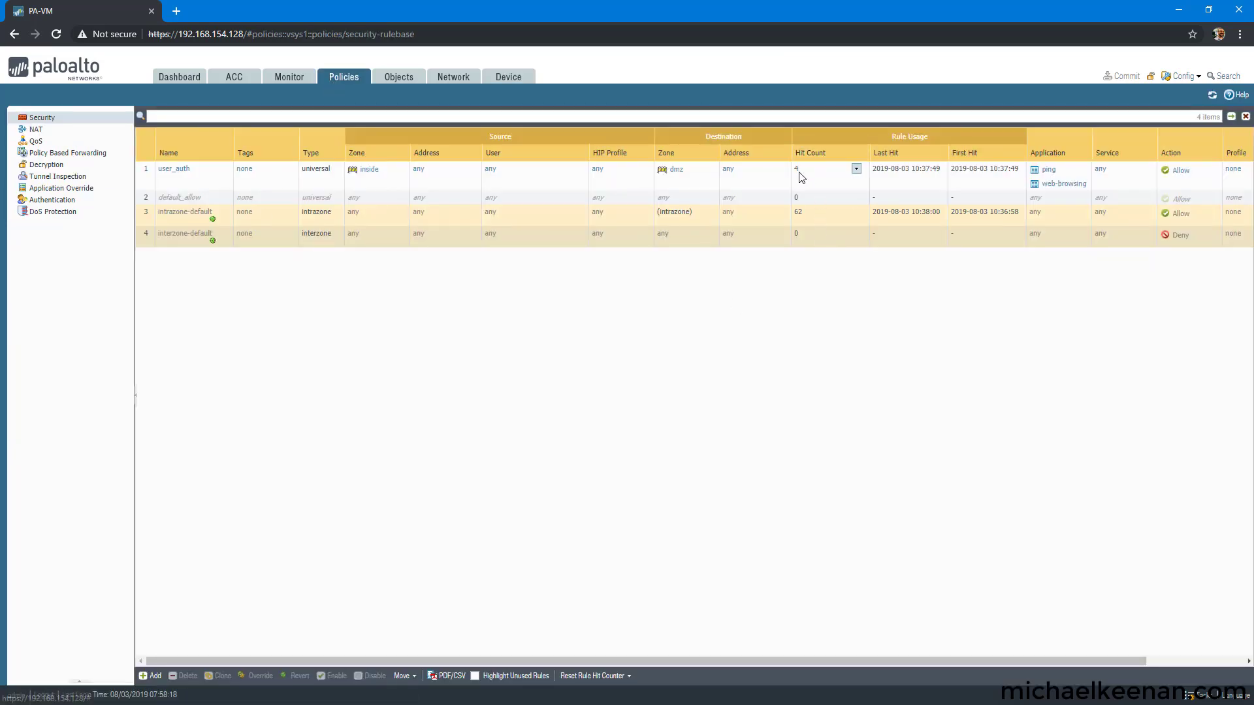
- Select the user_auth rule to check its hit count of 4
click(800, 177)
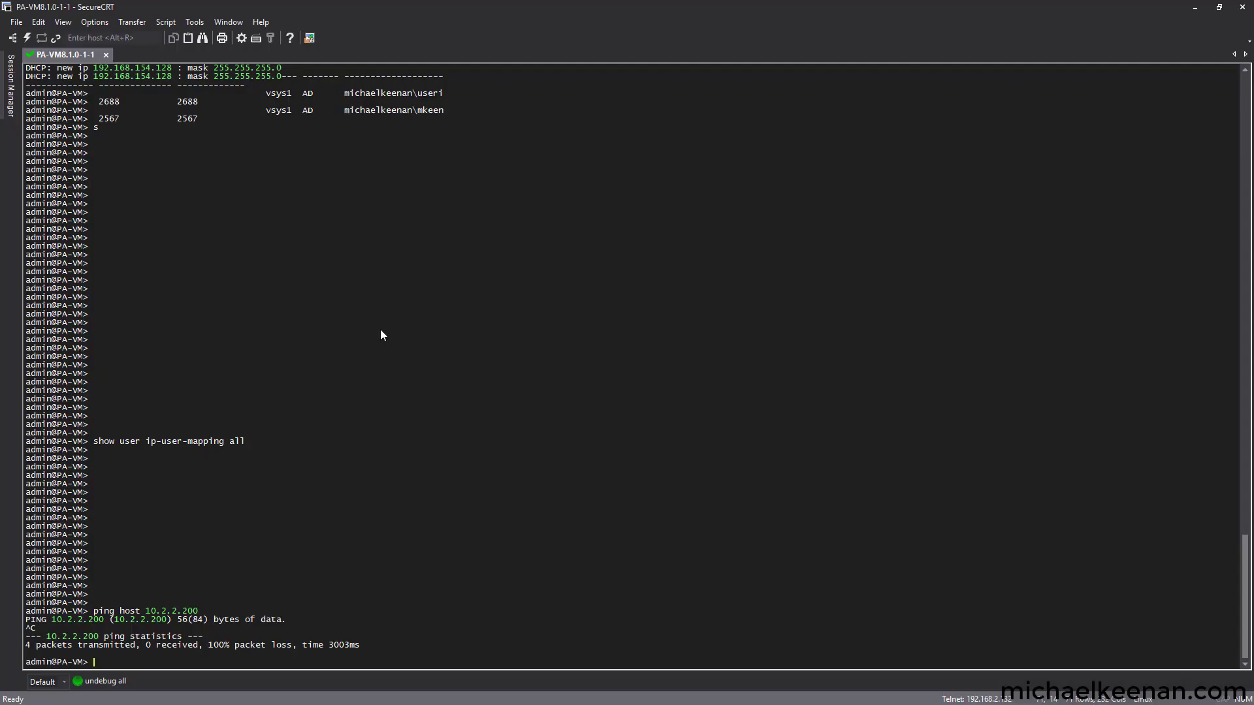
- Run 'show user ip-user-mapping all' to list AD-learned users at 10.2.2.1 and 10.2.2.10
key(Return)
key(Return)
key(Return)
key(Return)
key(Return)
key(Return)
key(Return)
key(Return)
key(Return)
key(Return)
key(Return)
key(Return)
key(Return)
key(Return)
key(Return)
key(Return)
key(Return)
key(Return)
key(Return)
key(Return)
key(Return)
key(Return)
key(Return)
key(Return)
key(Return)
key(Return)
key(Return)
key(Return)
key(Return)
key(Return)
key(Return)
key(Return)
text(show user ip-user-mapping all)
key(Return)
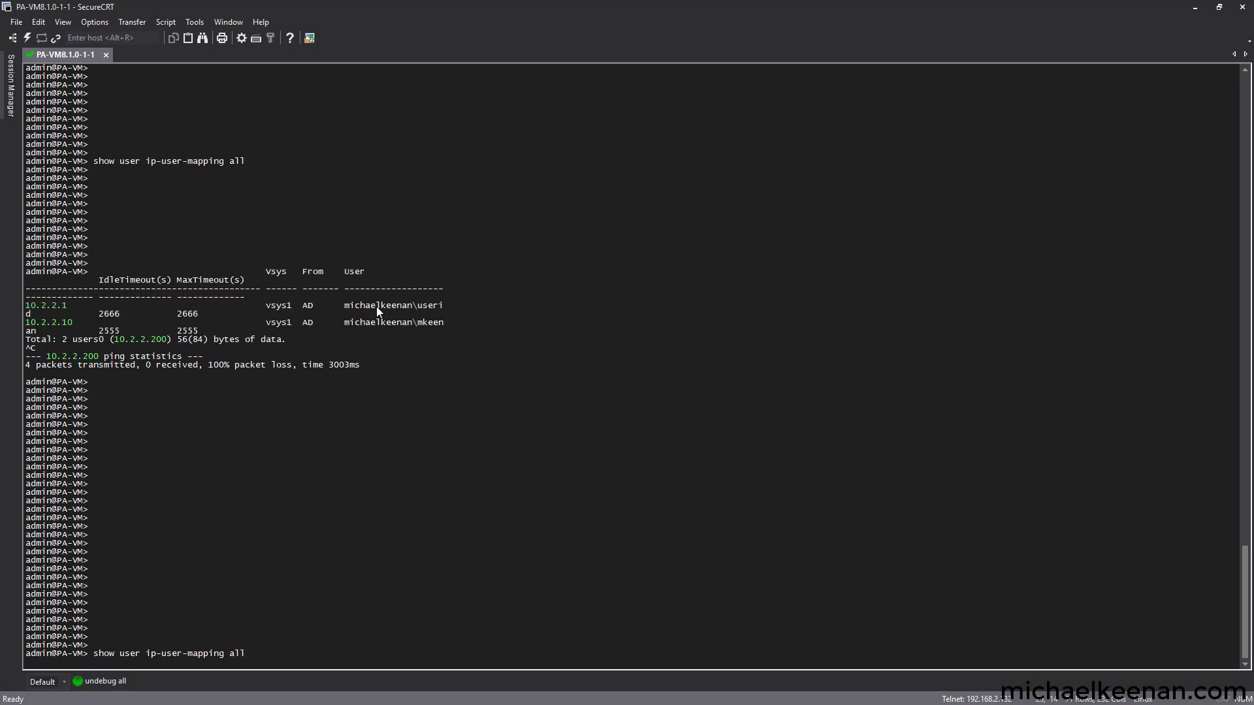
- Highlight and clear parts of the 10.2.2.10 mapping row in the output
drag(418, 322, 37, 331)
click(69, 328)
drag(73, 323, 25, 323)
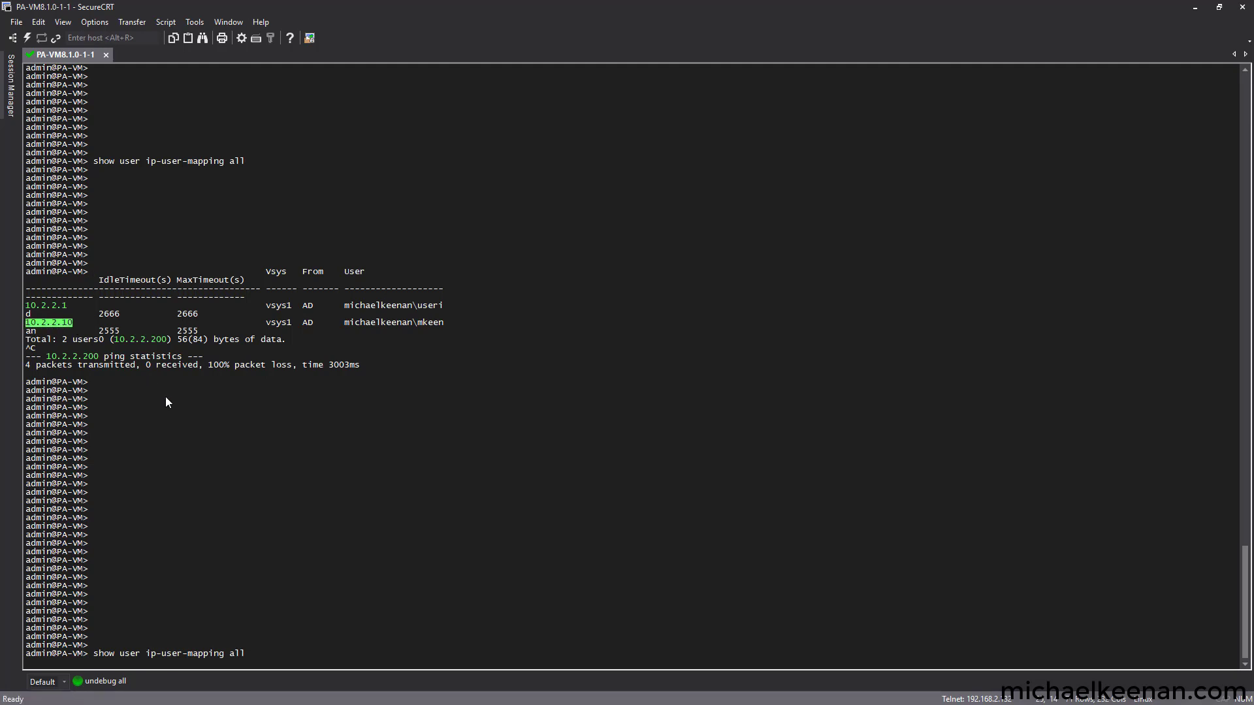
click(182, 437)
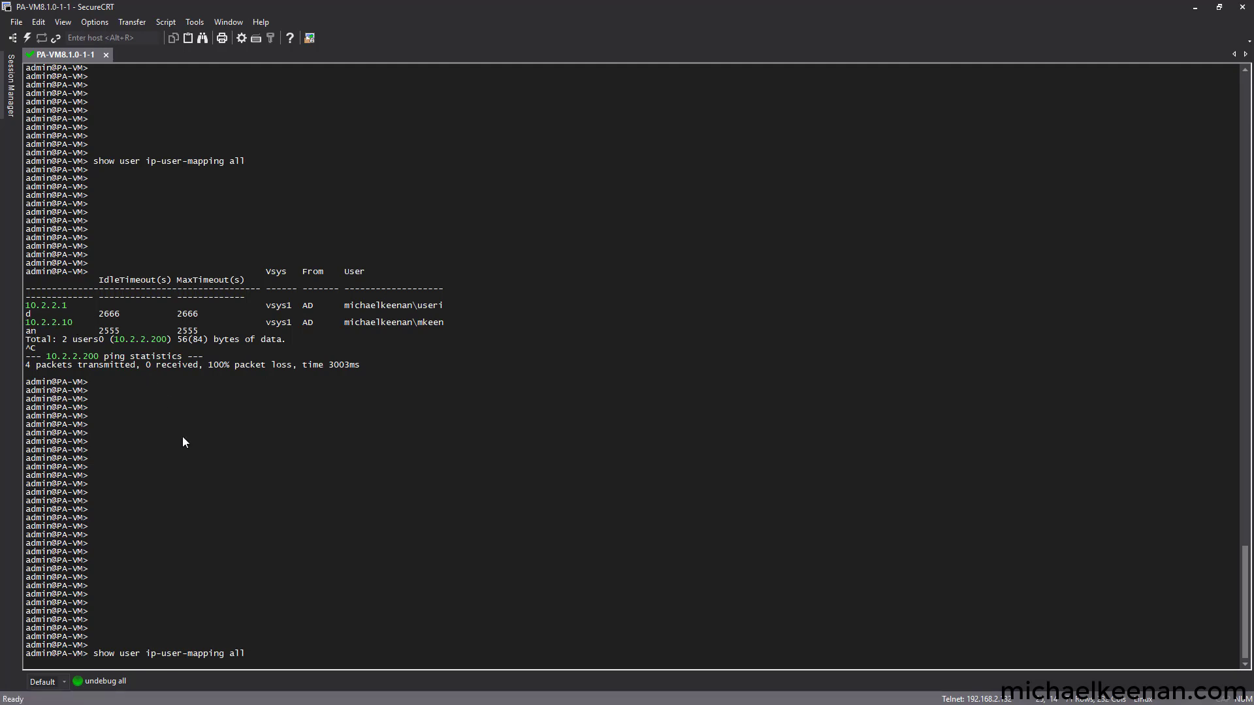